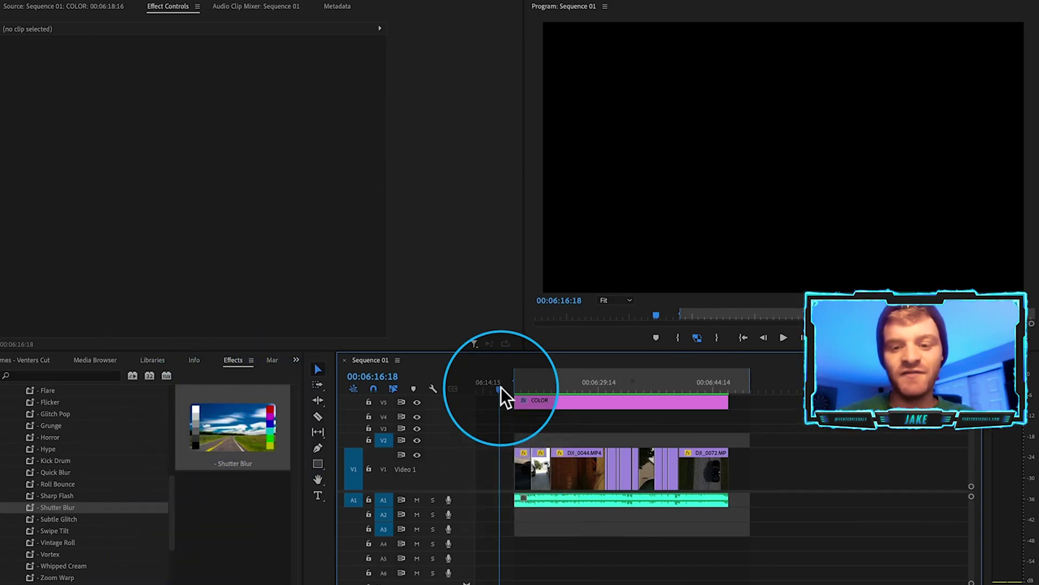
# - Cut MVI_9669.MP4 at 00:06:20:15, five frames before the edit point with MVI_9777.MP4
pyautogui.press('space')
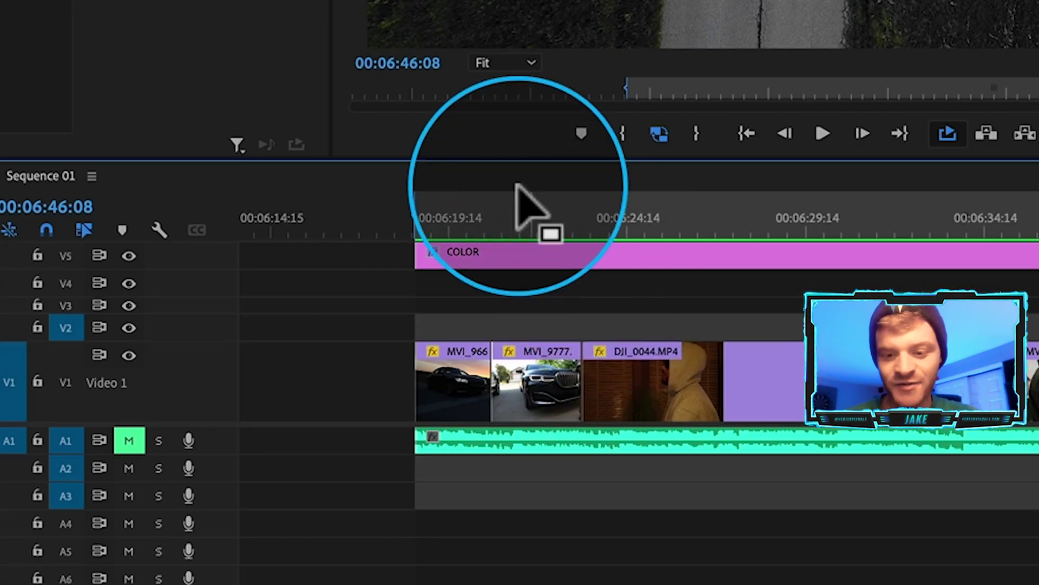
pyautogui.moveTo(619, 372); pyautogui.dragTo(606, 375)
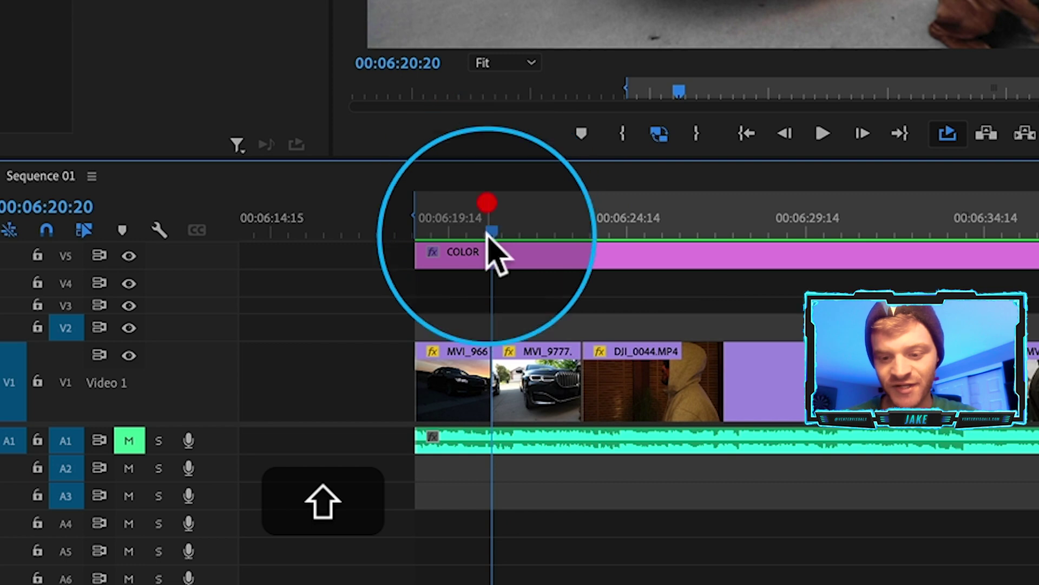
pyautogui.scroll(5, 607, 422)
pyautogui.press('-')
pyautogui.press('-')
pyautogui.press('-')
pyautogui.hotkey('shift', 'Left')
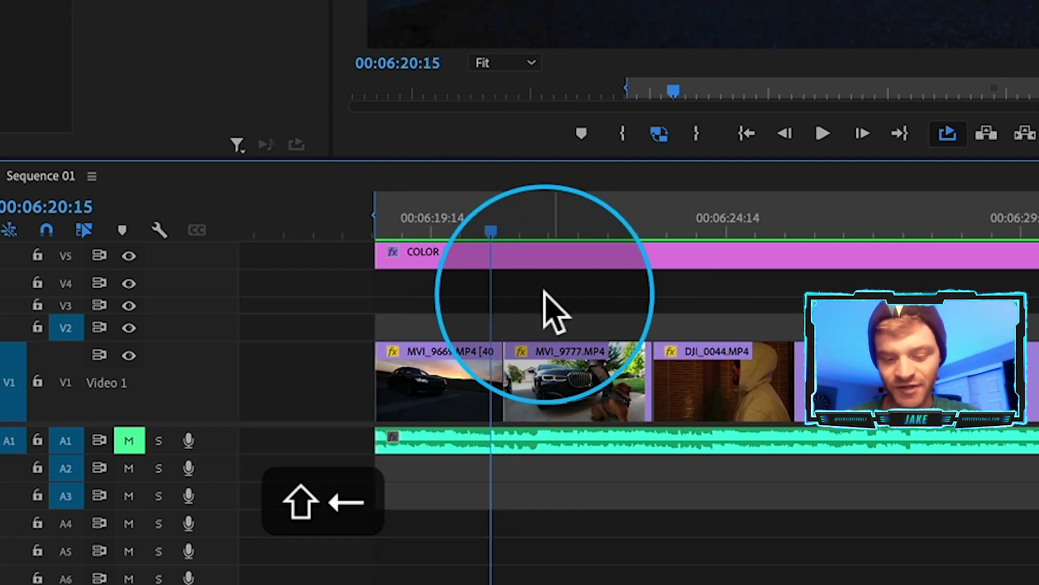
pyautogui.press('c')
pyautogui.scroll(5, 495, 374)
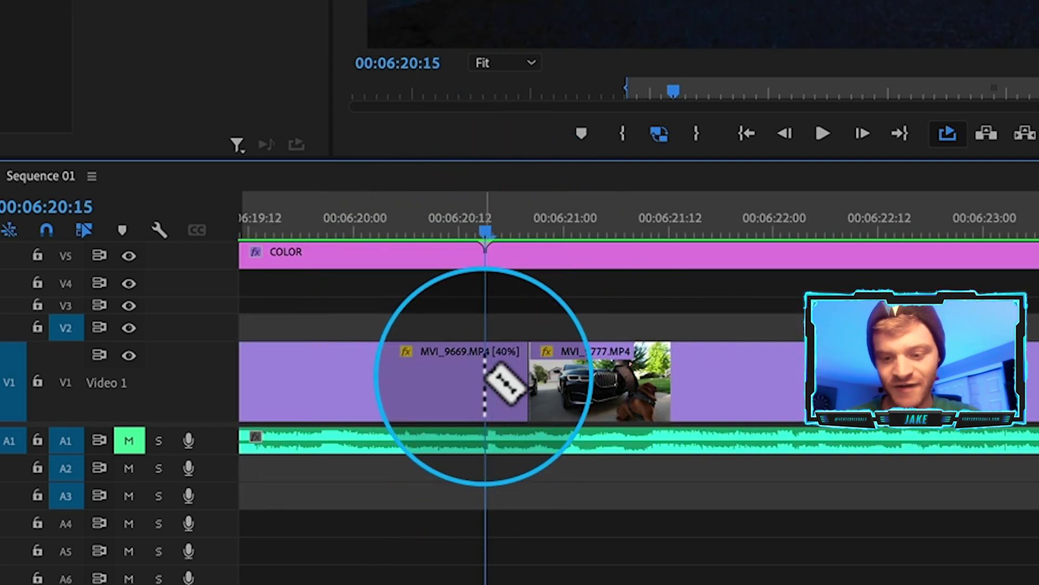
pyautogui.click(483, 371)
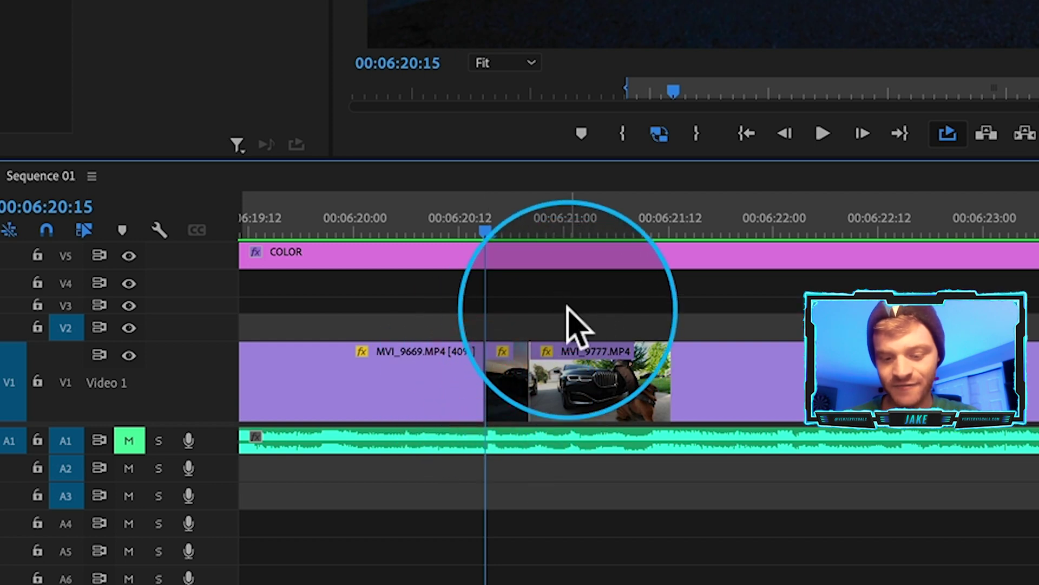
# - Cut MVI_9777.MP4 at 00:06:21:01, five frames after its start
pyautogui.hotkey('shift', 'Right')
pyautogui.hotkey('shift', 'Right')
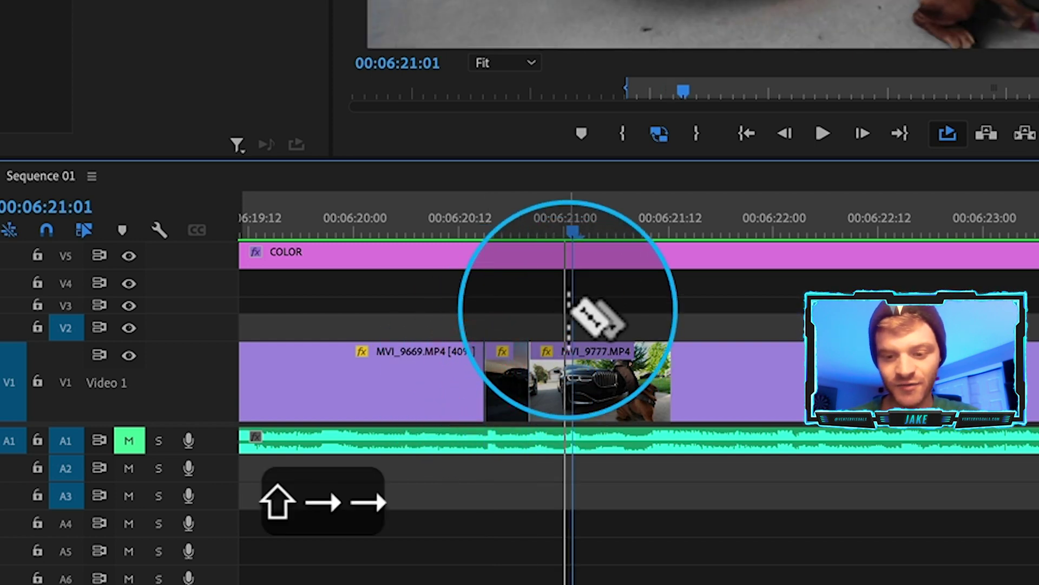
pyautogui.click(574, 385)
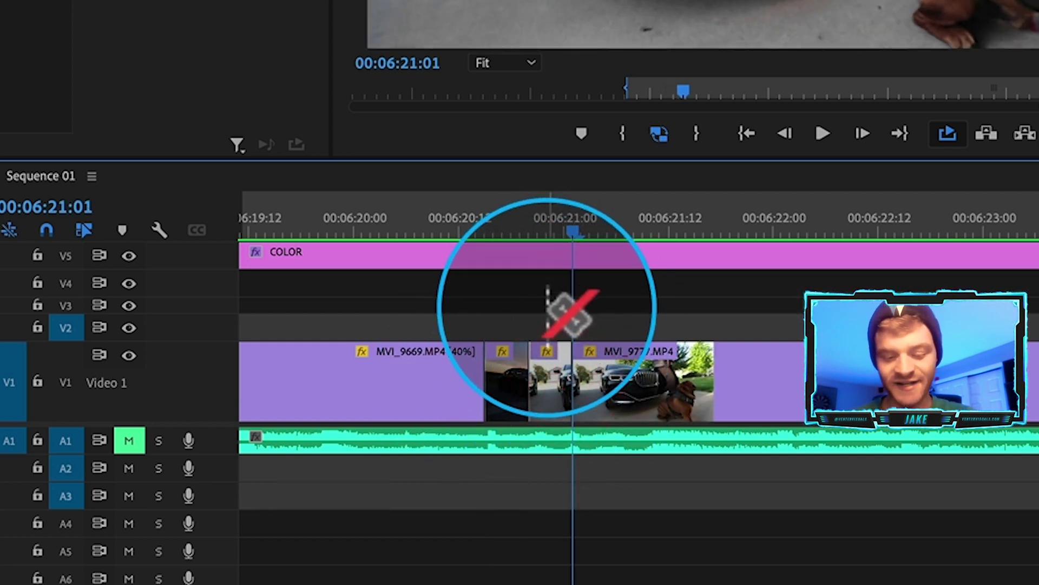
# - Nest the two short pieces around the MVI_9669.MP4 and MVI_9777.MP4 edit point, keeping the default sequence name
pyautogui.press('v')
pyautogui.moveTo(553, 311); pyautogui.dragTo(506, 403)
pyautogui.rightClick(506, 404)
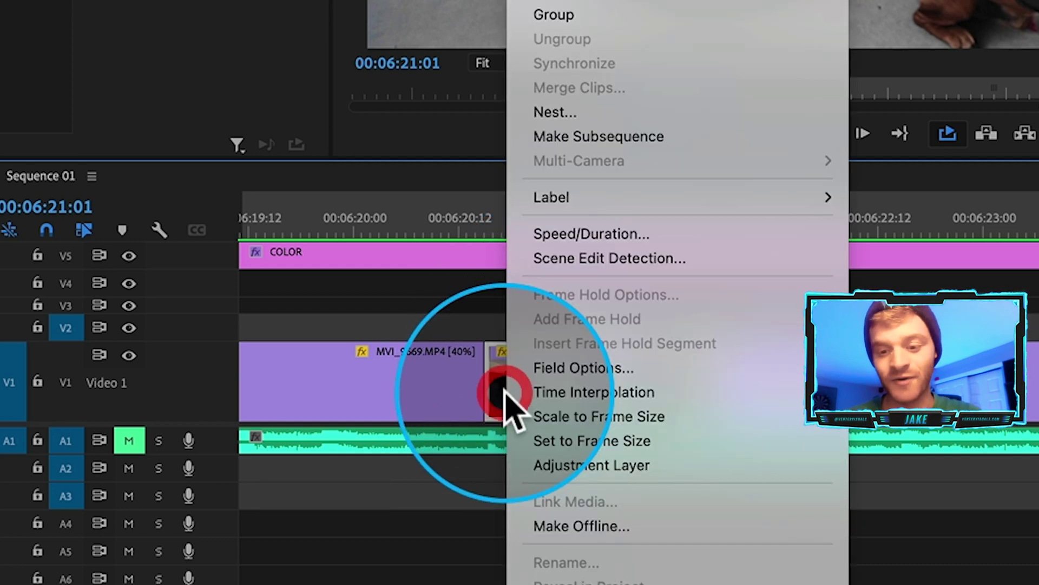
pyautogui.click(568, 118)
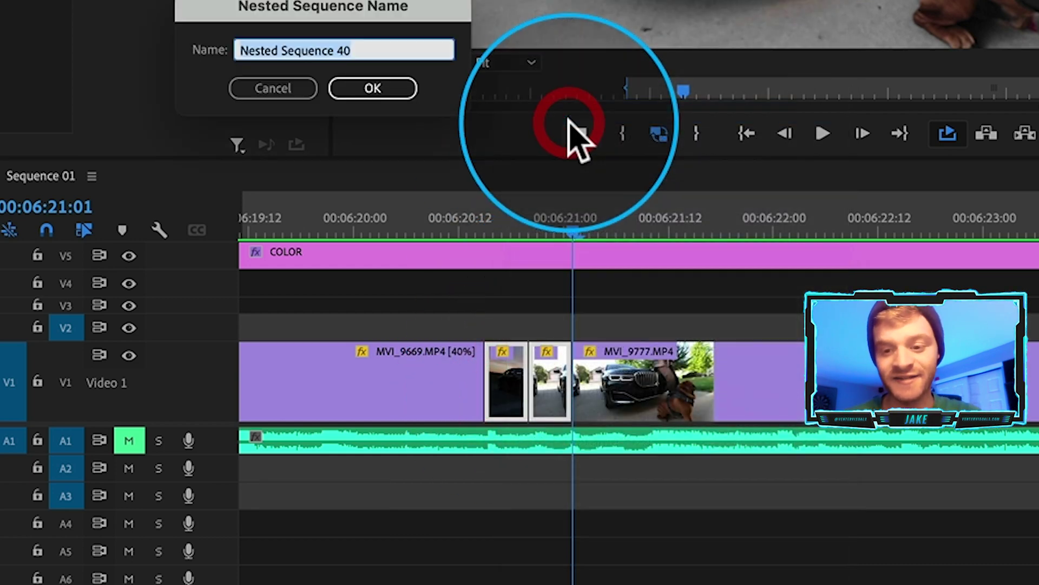
pyautogui.click(372, 90)
# - Open the new nested clip to inspect the two pieces inside it, and return to Sequence 01
pyautogui.click(545, 228)
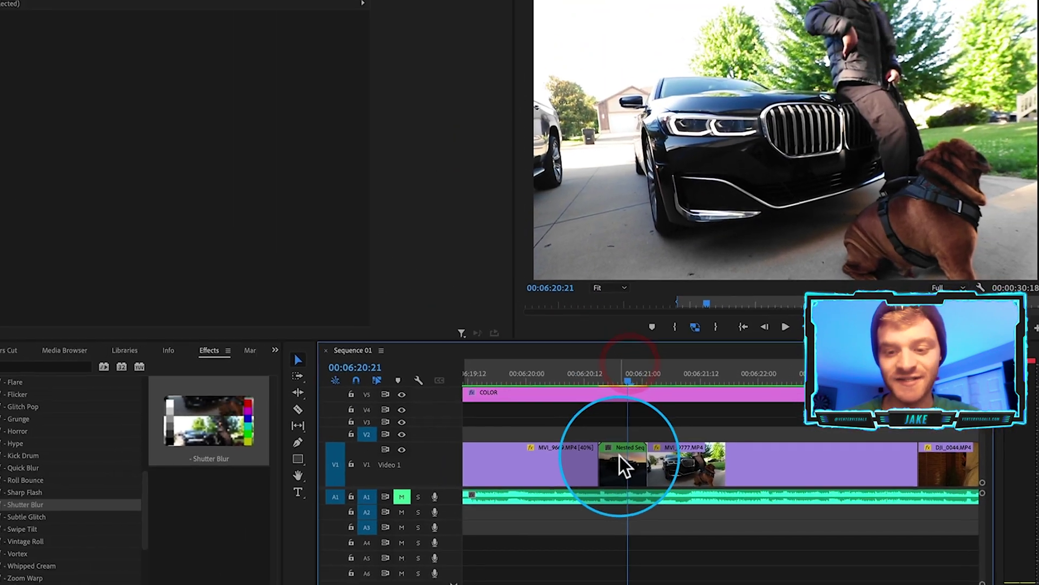
pyautogui.click(528, 379)
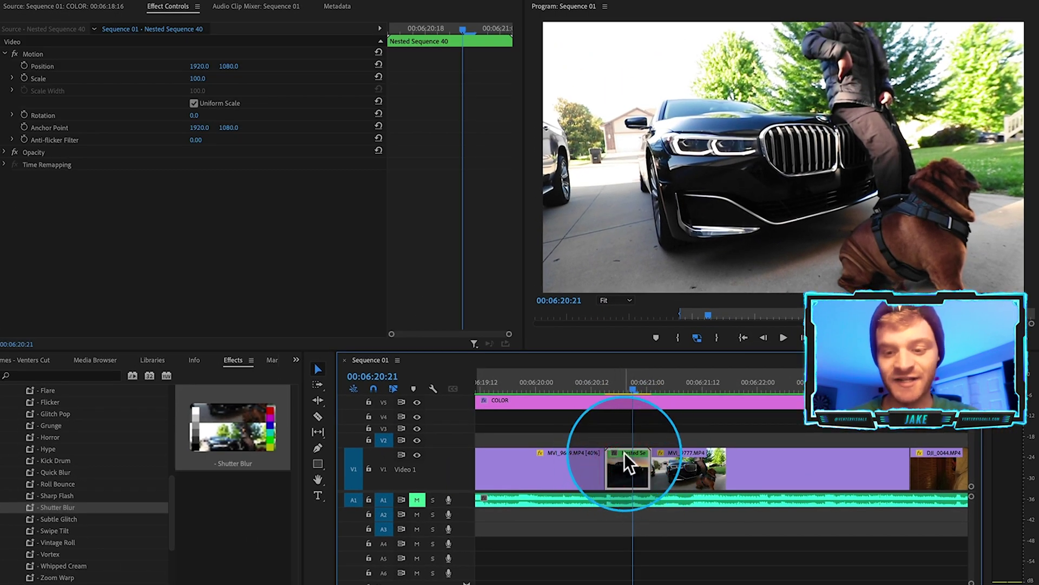
pyautogui.doubleClick(624, 454)
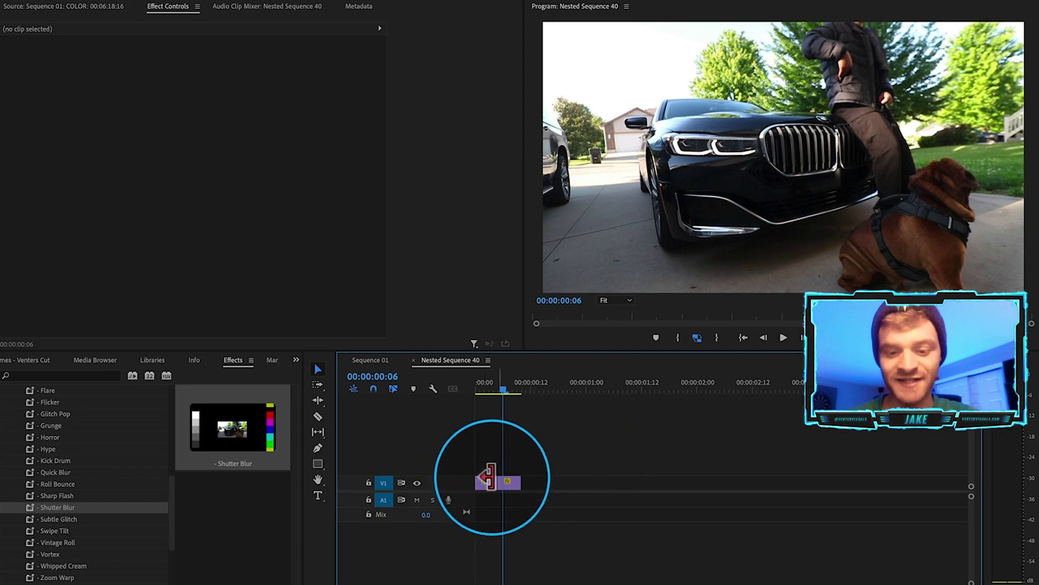
pyautogui.click(373, 360)
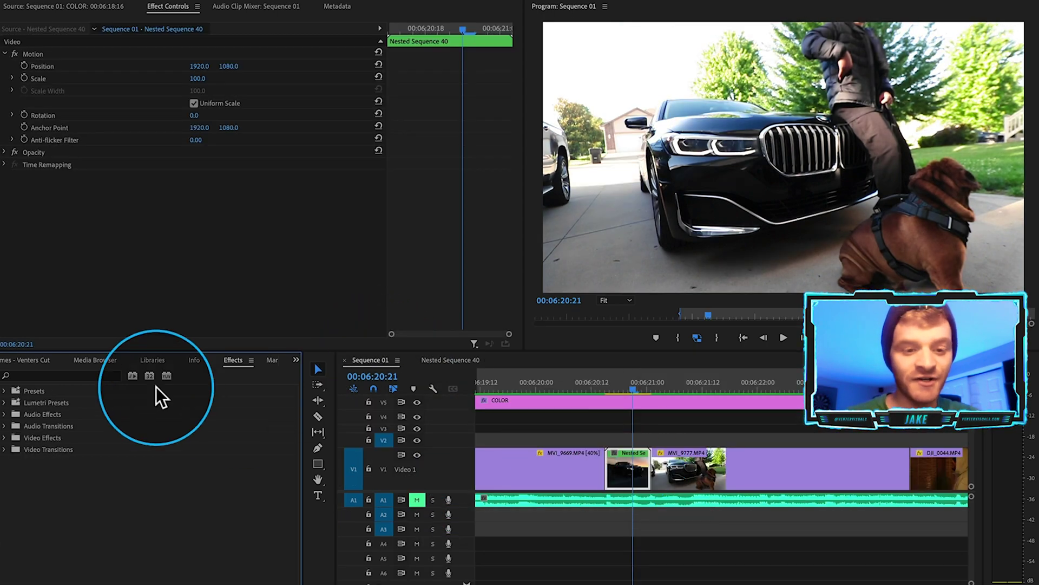
# - Search the effects for "blur" and apply Directional Blur to the nested clip
pyautogui.click(57, 377)
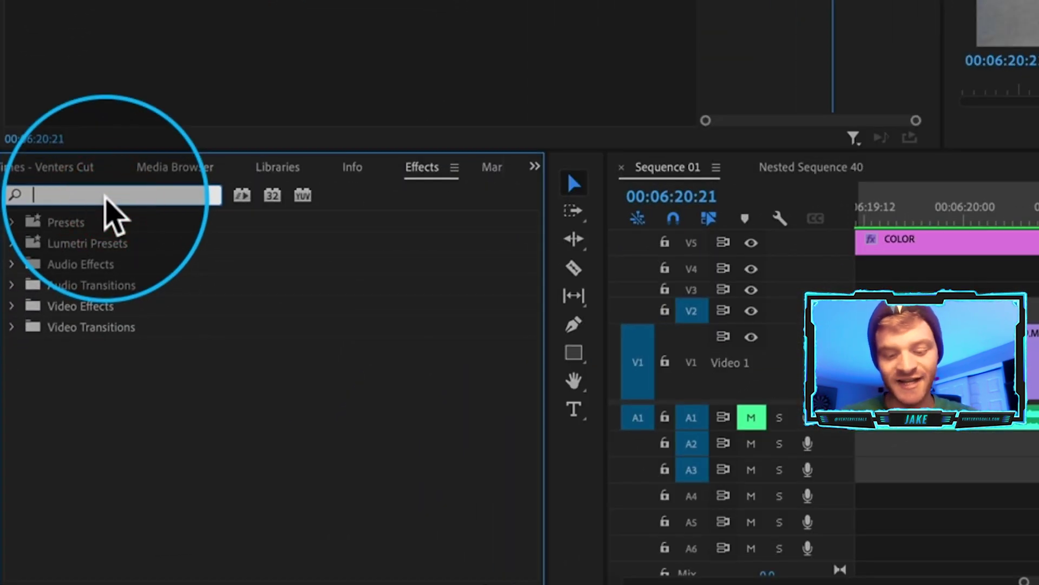
pyautogui.write('blur')
pyautogui.scroll(-2, 134, 265)
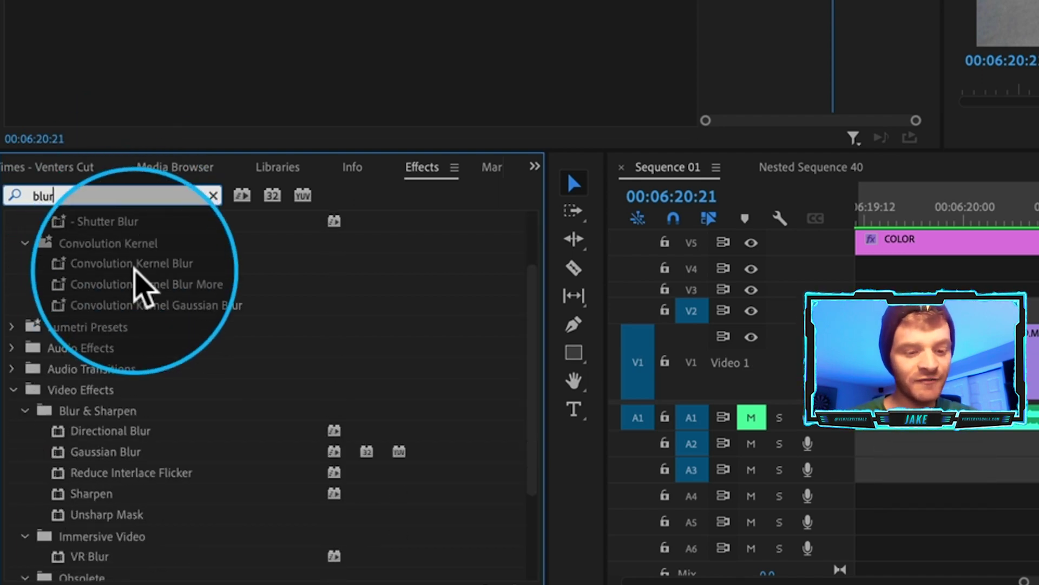
pyautogui.scroll(-3, 133, 269)
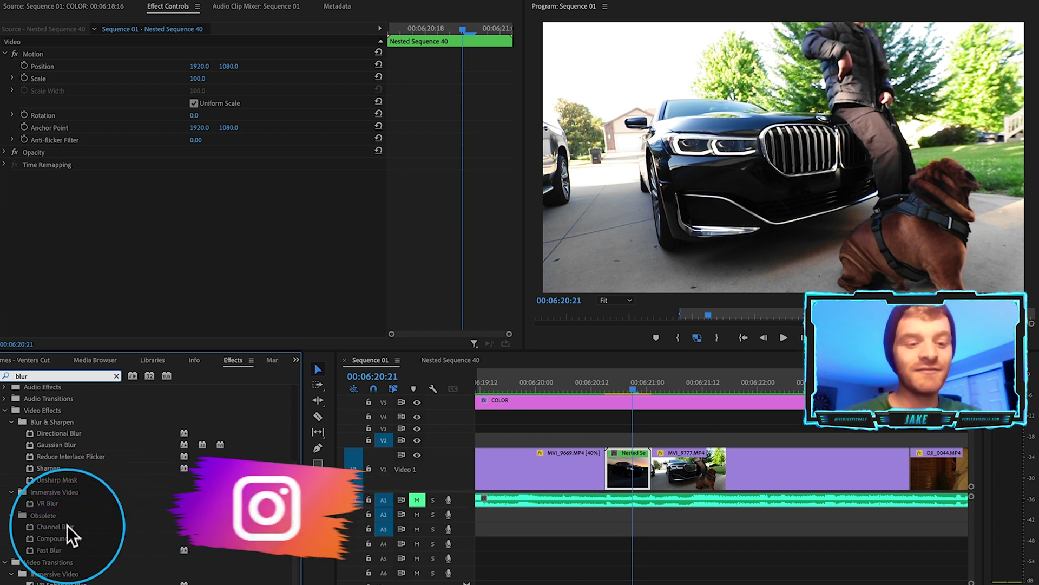
pyautogui.scroll(3, 68, 525)
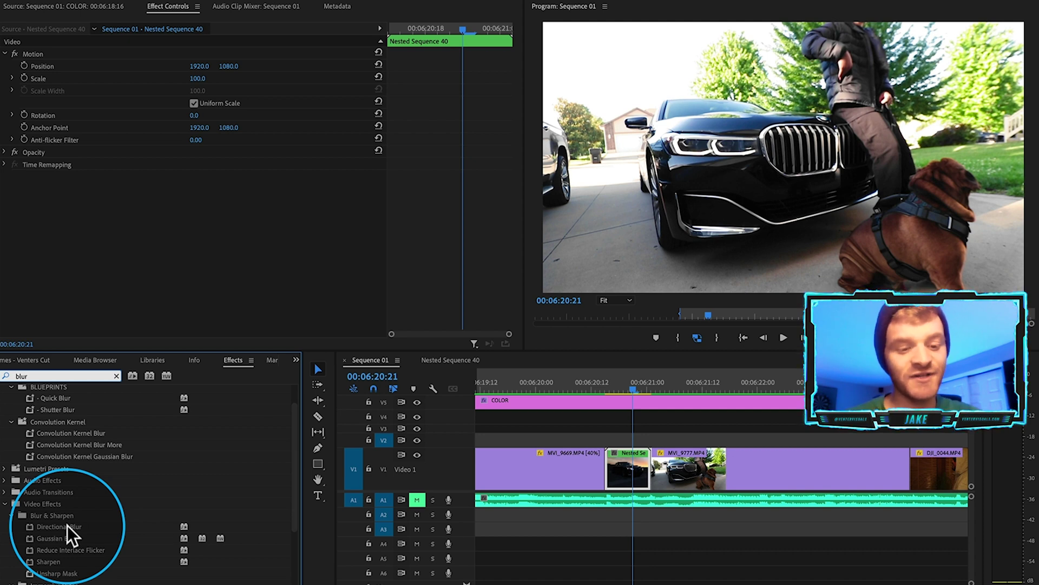
pyautogui.click(57, 525)
pyautogui.moveTo(36, 528); pyautogui.dragTo(637, 474)
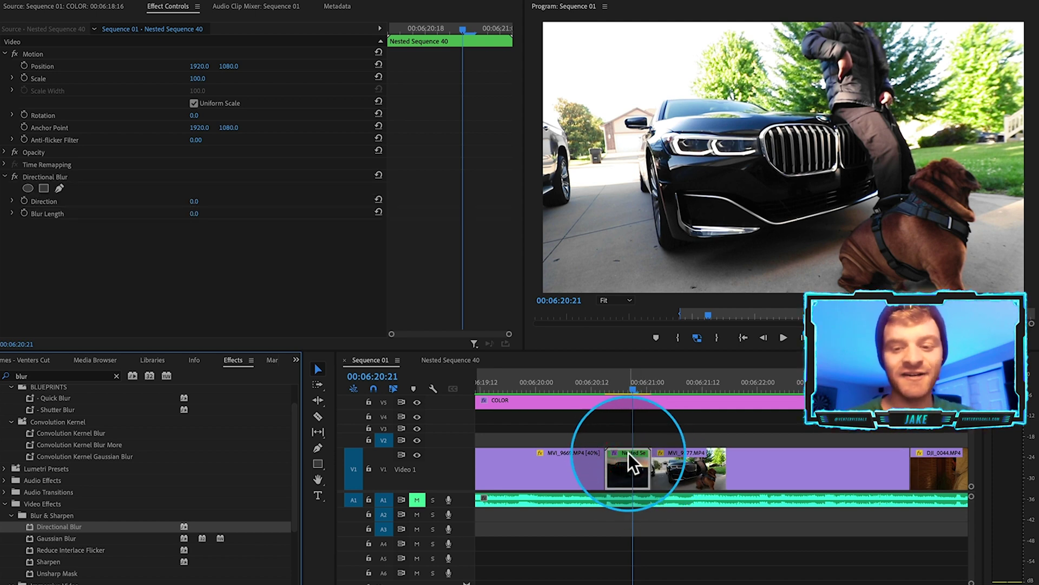
# - Turn on keyframing for the Directional Blur's Direction and Blur Length, and place both keyframes at the nested clip's start
pyautogui.click(55, 176)
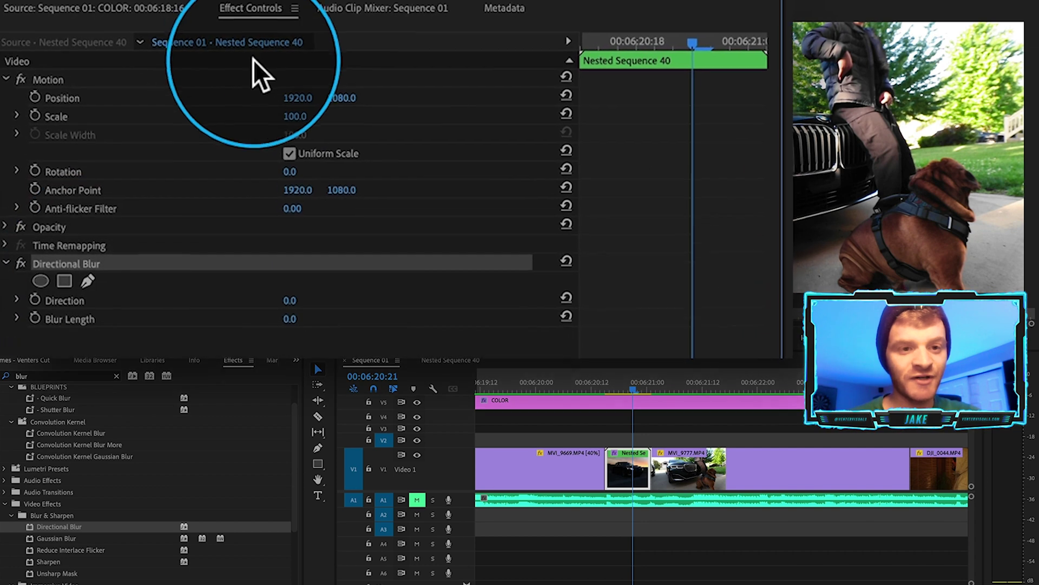
pyautogui.click(35, 308)
pyautogui.click(36, 327)
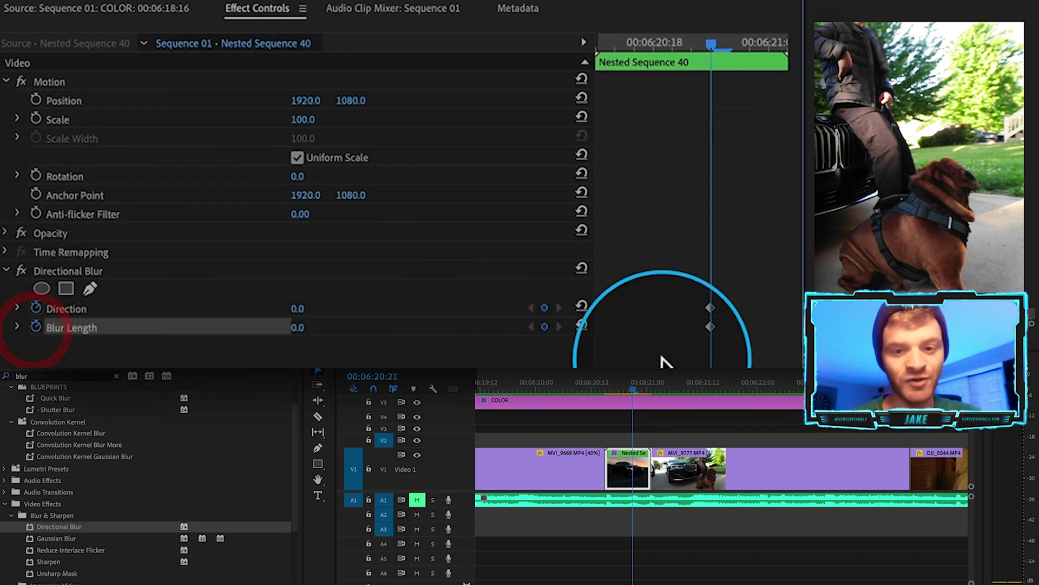
pyautogui.moveTo(746, 300); pyautogui.dragTo(665, 326)
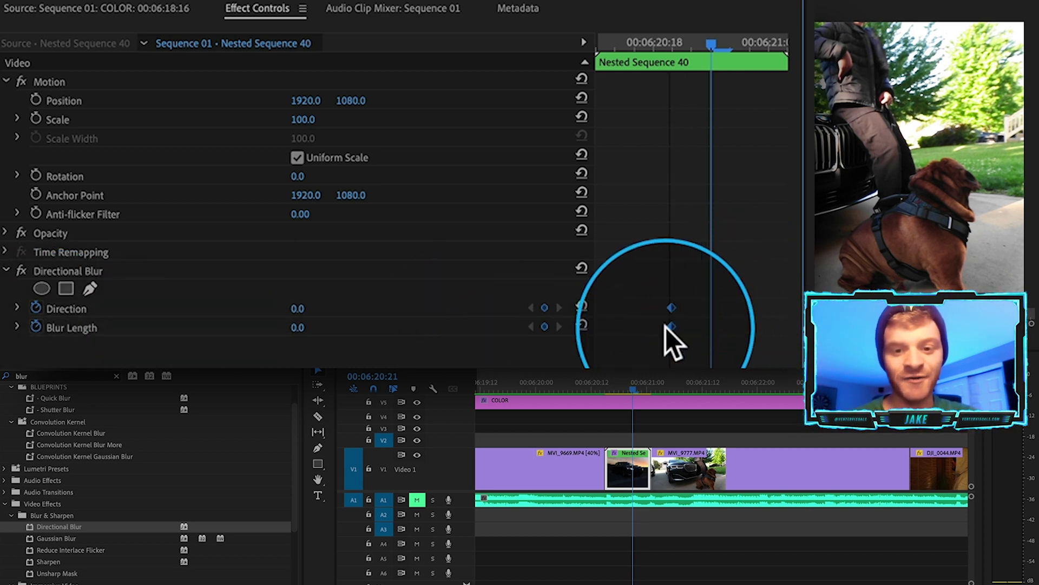
pyautogui.click(589, 324)
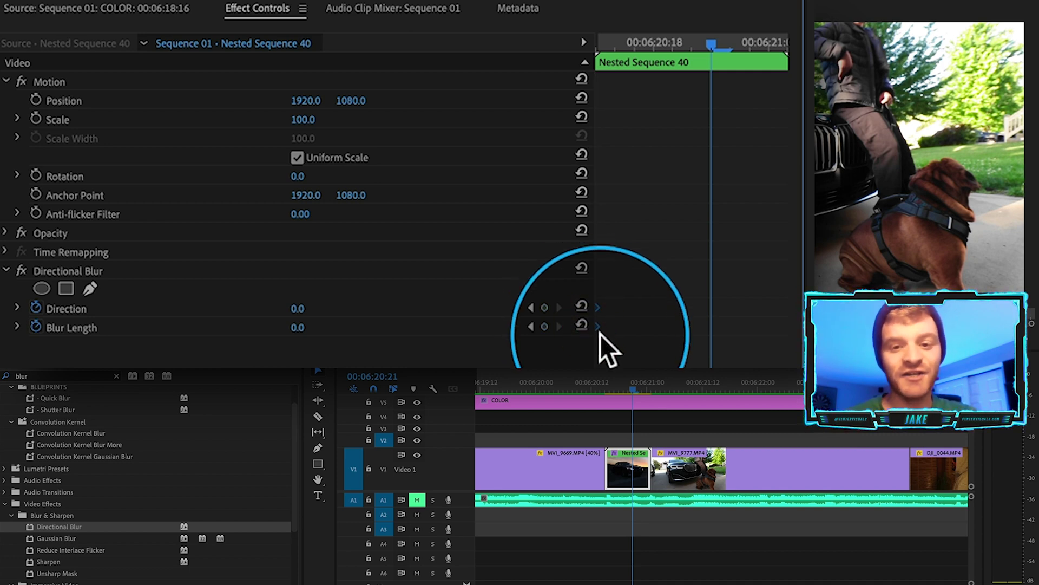
# - Set the Blur Length to 101 at 00:06:20:20, the middle of the nested clip
pyautogui.moveTo(713, 36); pyautogui.dragTo(694, 35)
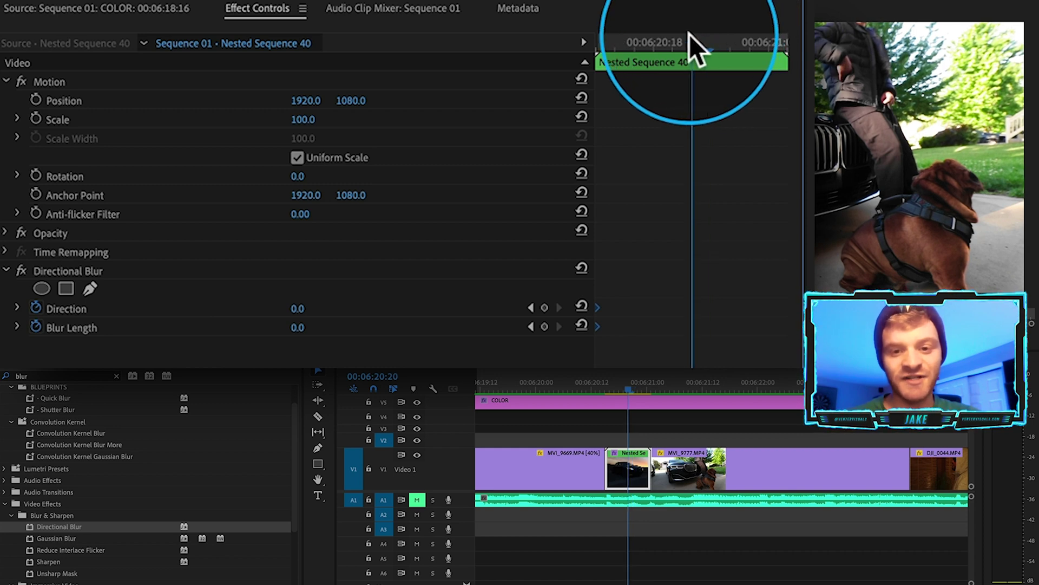
pyautogui.click(690, 34)
pyautogui.moveTo(298, 329); pyautogui.dragTo(352, 329)
pyautogui.click(69, 330)
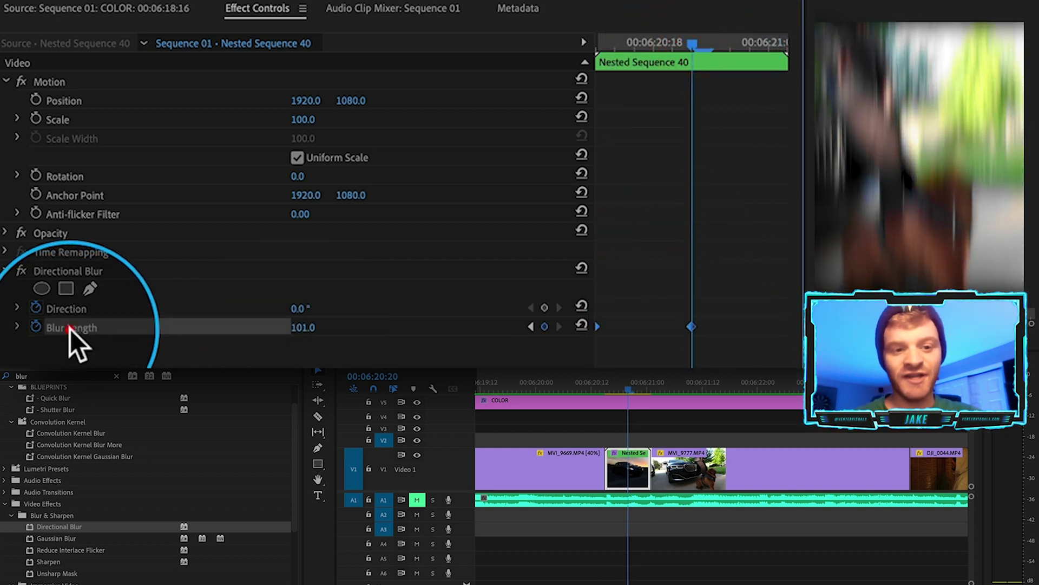
# - Set the Blur Length to 0 at the end of the nested clip
pyautogui.moveTo(642, 38); pyautogui.dragTo(801, 47)
pyautogui.click(677, 358)
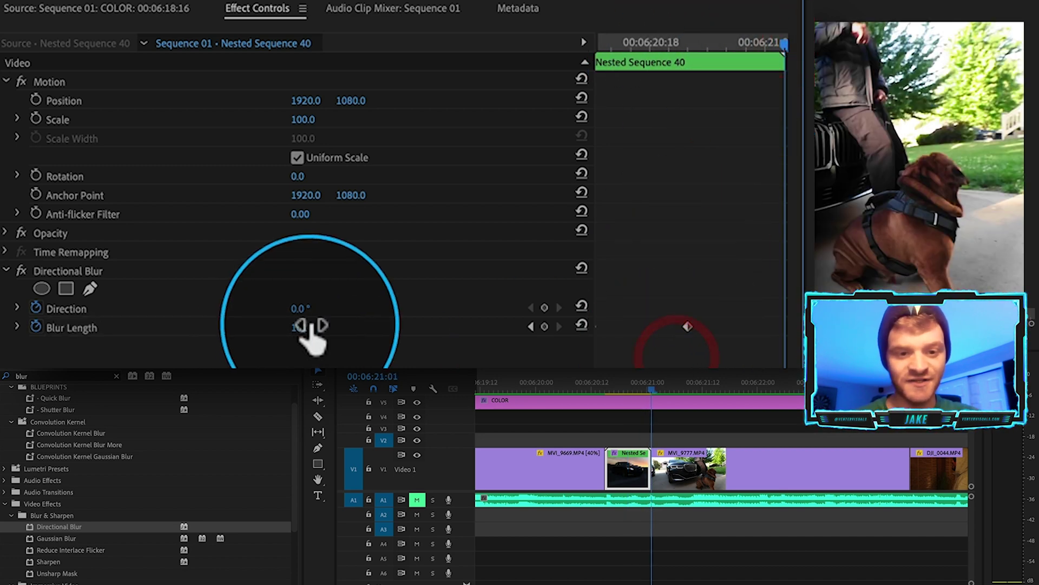
pyautogui.write('0')
pyautogui.press('Return')
# - Set the blur Direction to 90° at 00:06:20:20 in the nested clip and preview the transition
pyautogui.moveTo(782, 44); pyautogui.dragTo(652, 96)
pyautogui.moveTo(424, 64); pyautogui.dragTo(452, 112)
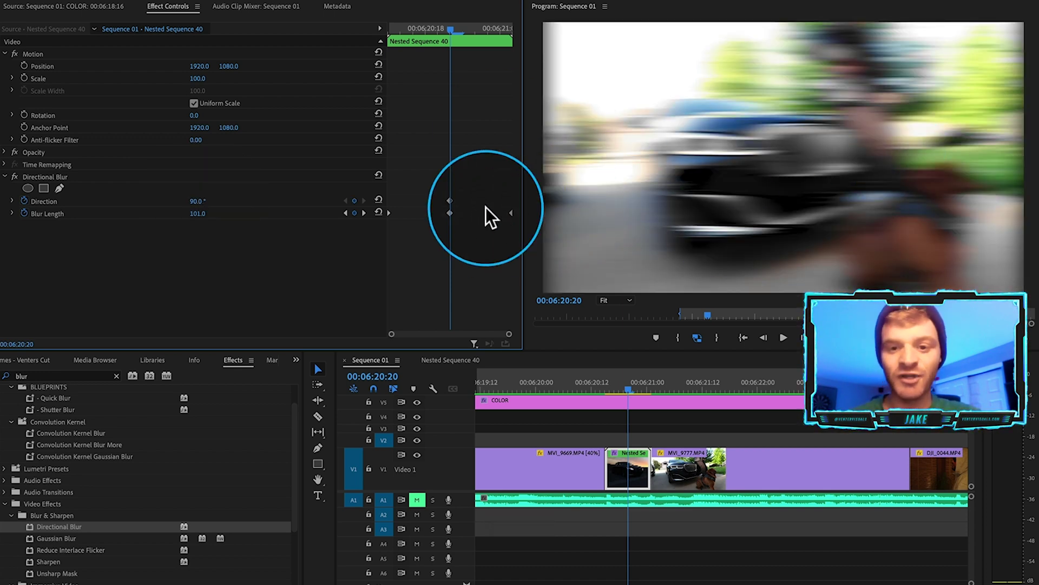
pyautogui.moveTo(449, 27); pyautogui.dragTo(447, 66)
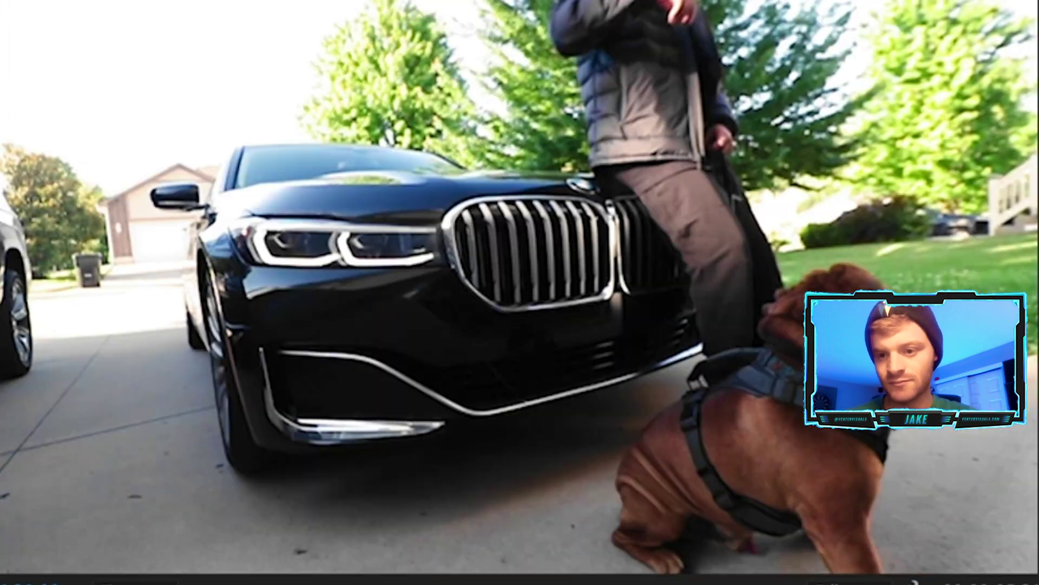
# - Cut MVI_9777.MP4 at 00:06:23:04, five frames before the edit point with DJI_0044.MP4
pyautogui.click(613, 463)
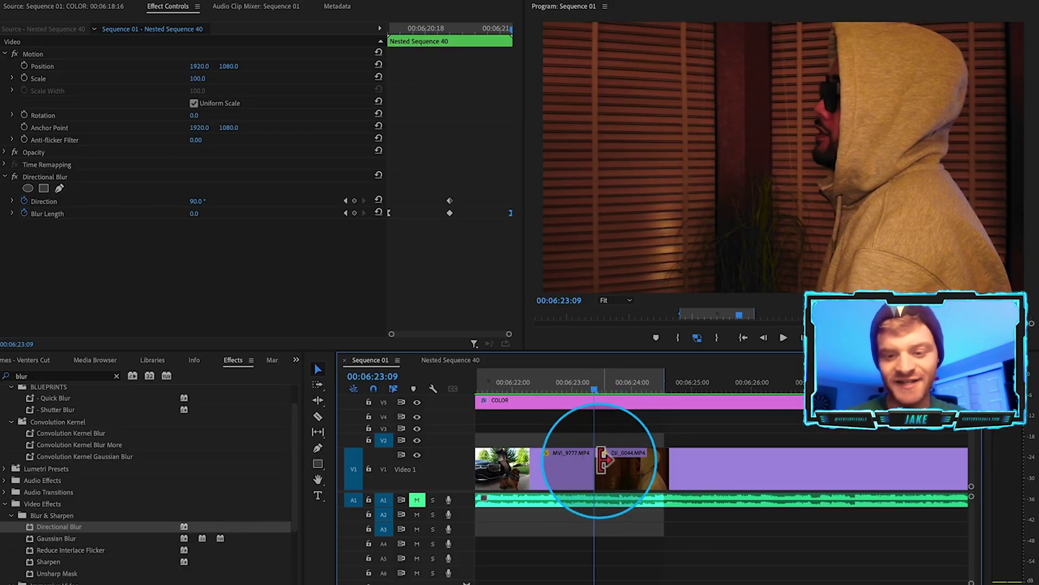
pyautogui.scroll(4, 589, 449)
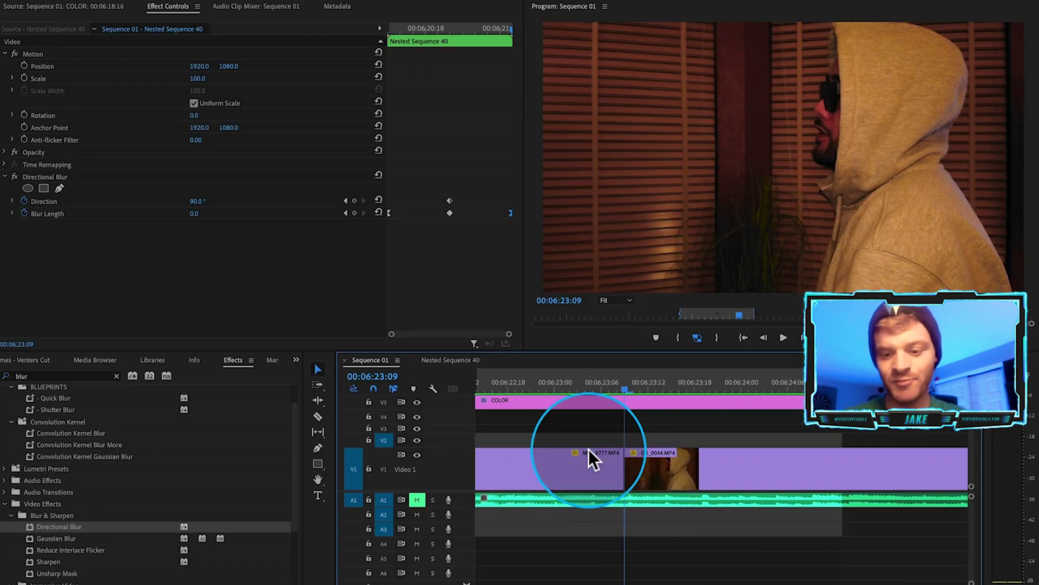
pyautogui.scroll(-4, 589, 449)
pyautogui.scroll(1, 589, 449)
pyautogui.moveTo(593, 388); pyautogui.dragTo(607, 385)
pyautogui.click(608, 461)
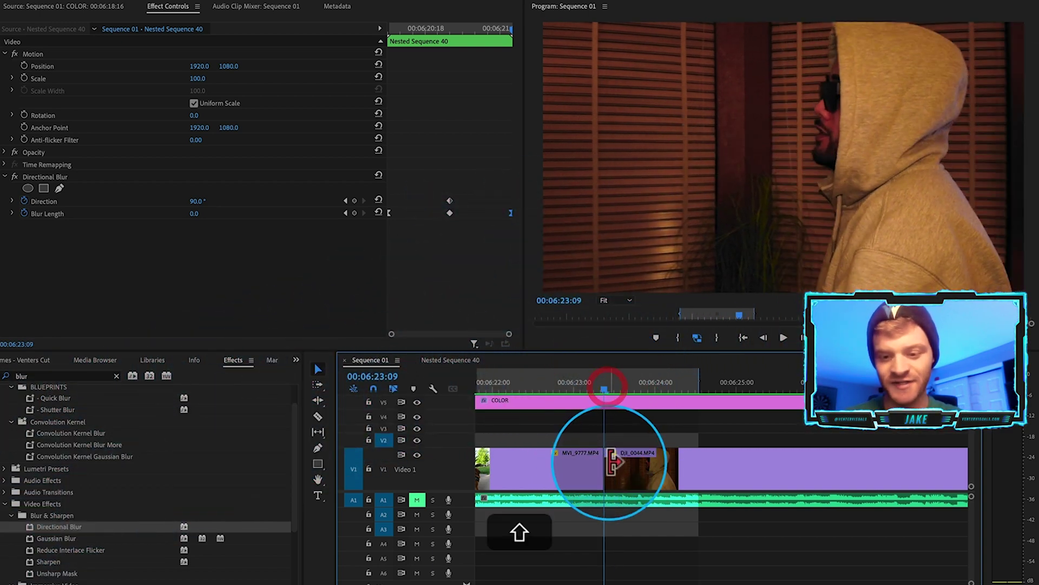
pyautogui.hotkey('shift', 'c')
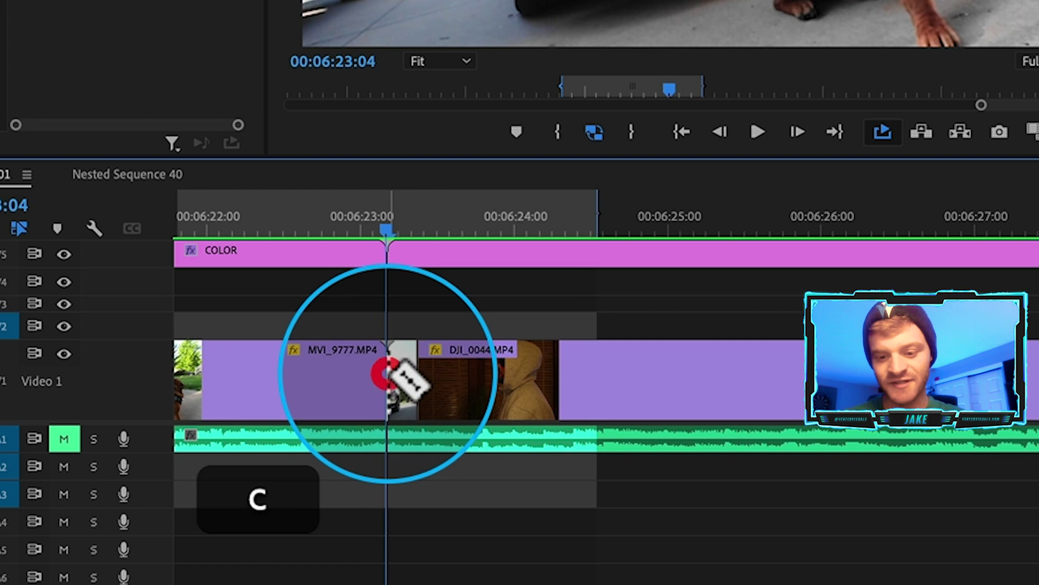
# - Cut DJI_0044.MP4 at 00:06:23:14, five frames after its start
pyautogui.hotkey('shift', 'Right')
pyautogui.hotkey('shift', 'Right')
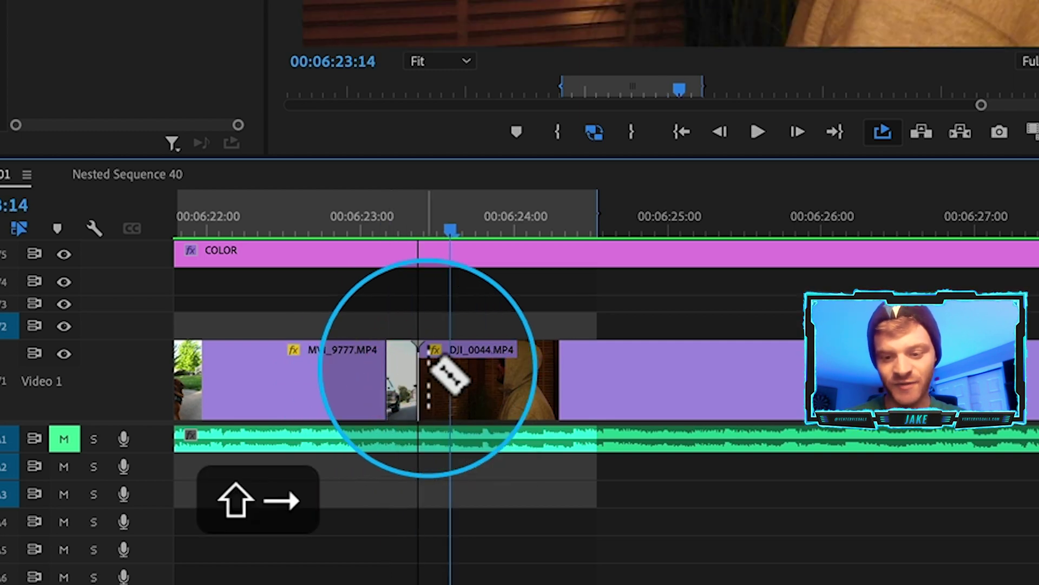
pyautogui.click(446, 371)
# - Nest the two short pieces around the MVI_9777.MP4 and DJI_0044.MP4 edit point, keeping the default sequence name
pyautogui.press('v')
pyautogui.moveTo(431, 306); pyautogui.dragTo(405, 374)
pyautogui.rightClick(404, 377)
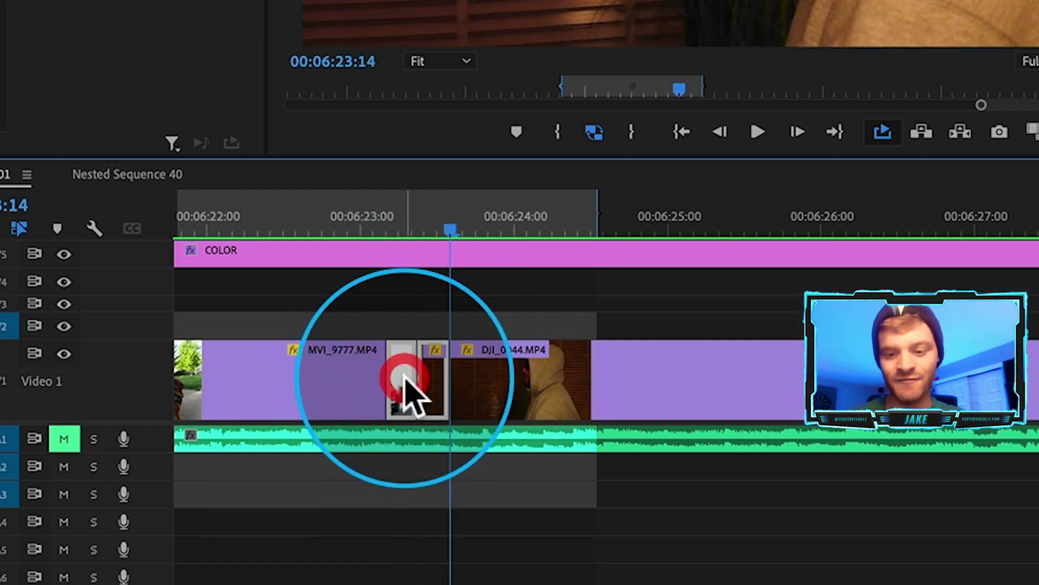
pyautogui.rightClick(408, 387)
pyautogui.click(455, 108)
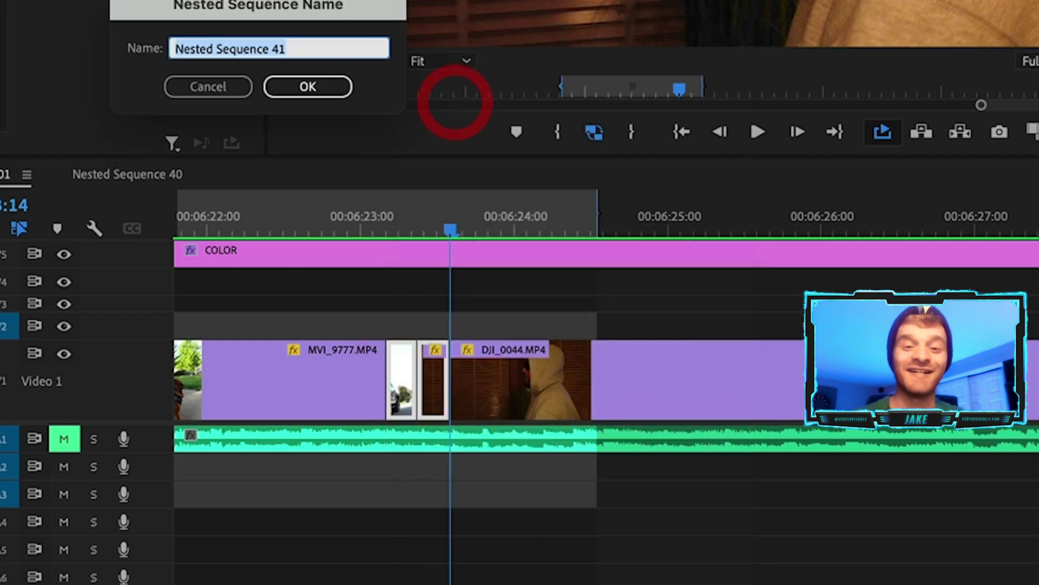
pyautogui.click(304, 89)
# - Find the Transform effect and apply it to the new nested clip between MVI_9777.MP4 and DJI_0044.MP4
pyautogui.click(83, 372)
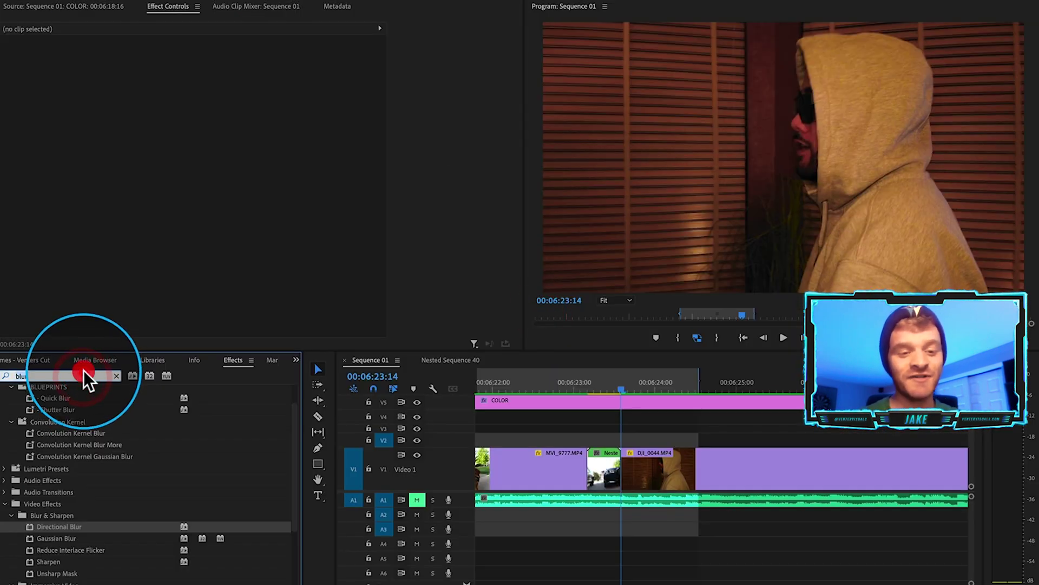
pyautogui.write('transf')
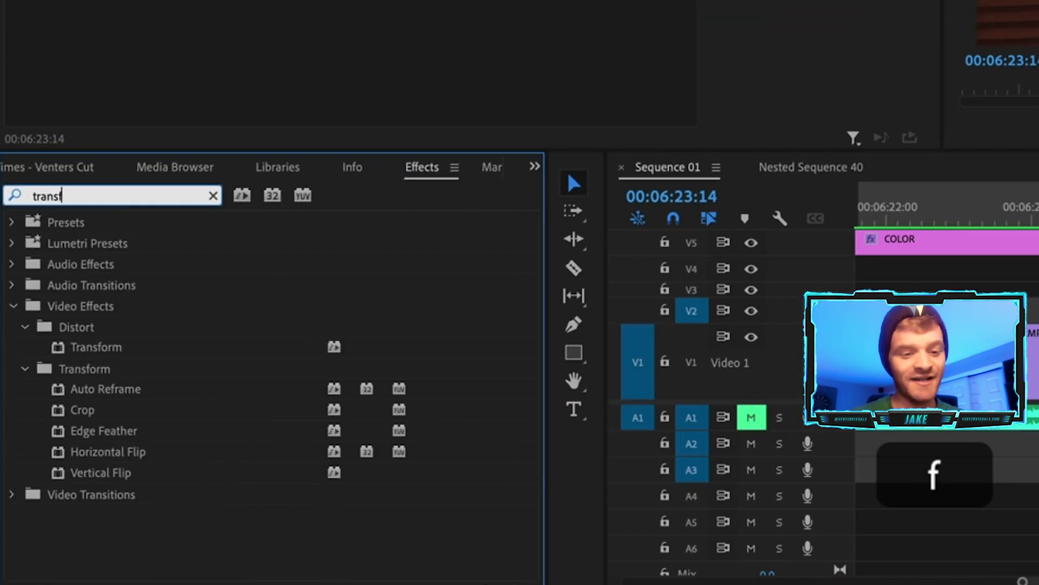
pyautogui.moveTo(111, 345); pyautogui.dragTo(1038, 361)
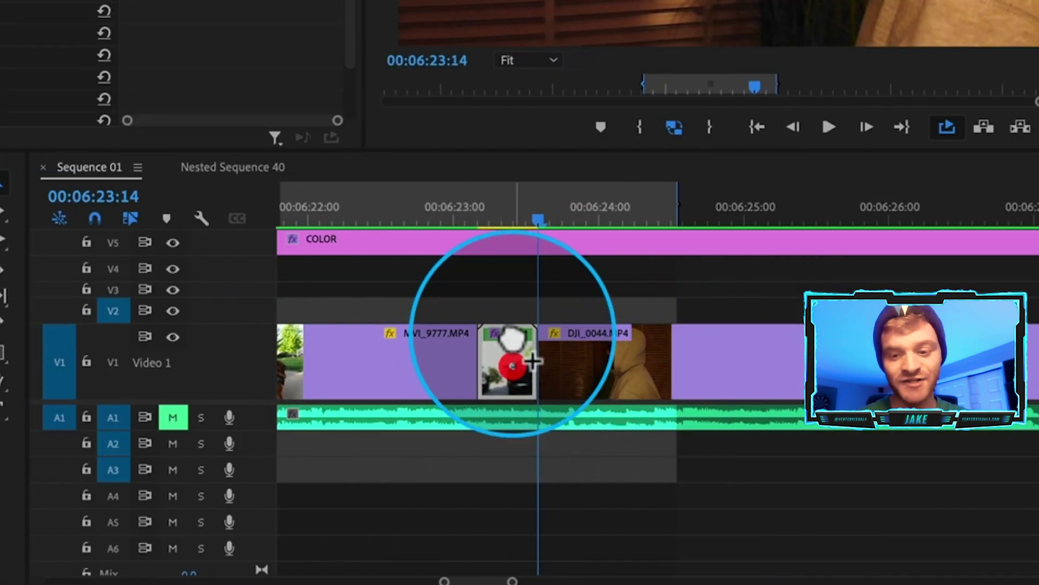
# - Start Position and Scale keyframes in the nested clip's Transform effect and place them at the clip's start
pyautogui.click(511, 214)
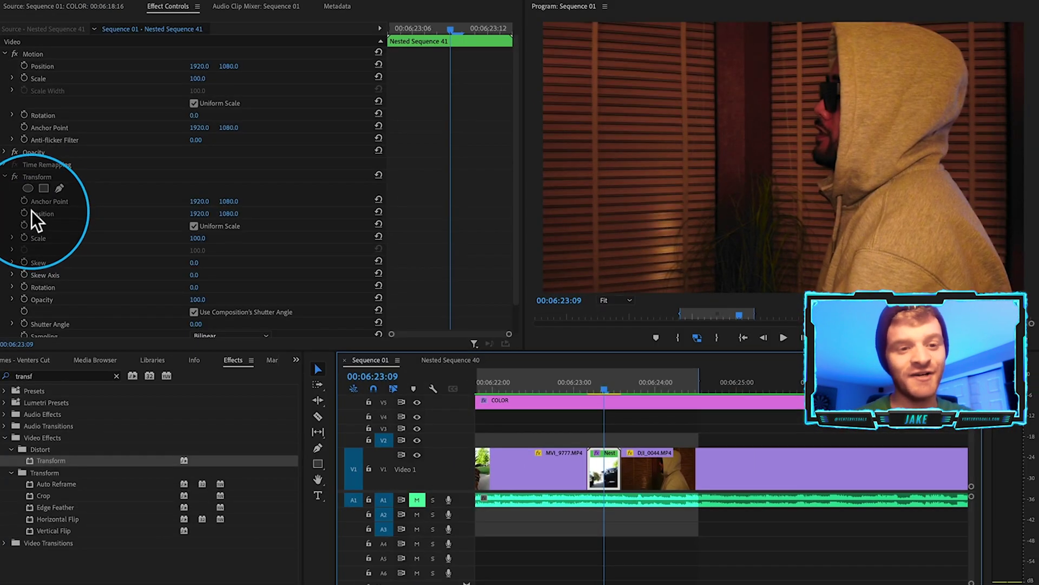
pyautogui.click(24, 212)
pyautogui.click(24, 237)
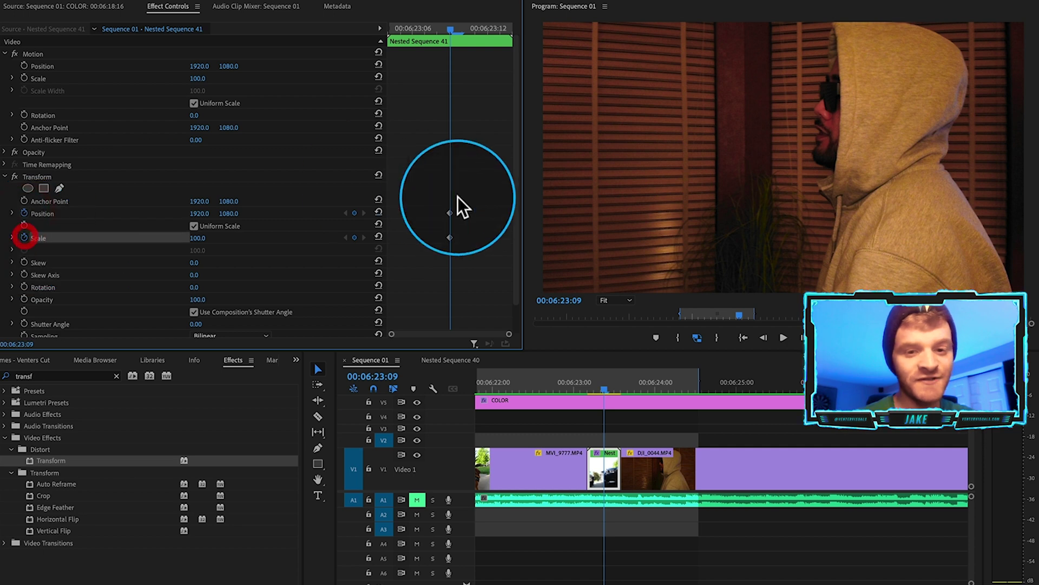
pyautogui.moveTo(450, 238); pyautogui.dragTo(378, 237)
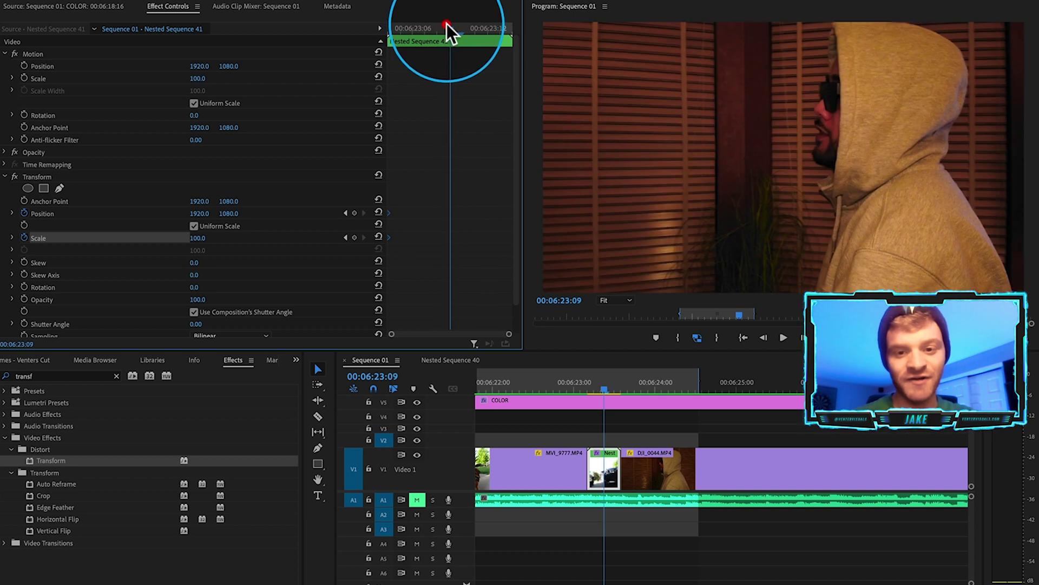
# - Keyframe Transform Scale at 200 at 00:06:23:09 and back to 100 at the nested clip's end
pyautogui.moveTo(197, 238); pyautogui.dragTo(252, 238)
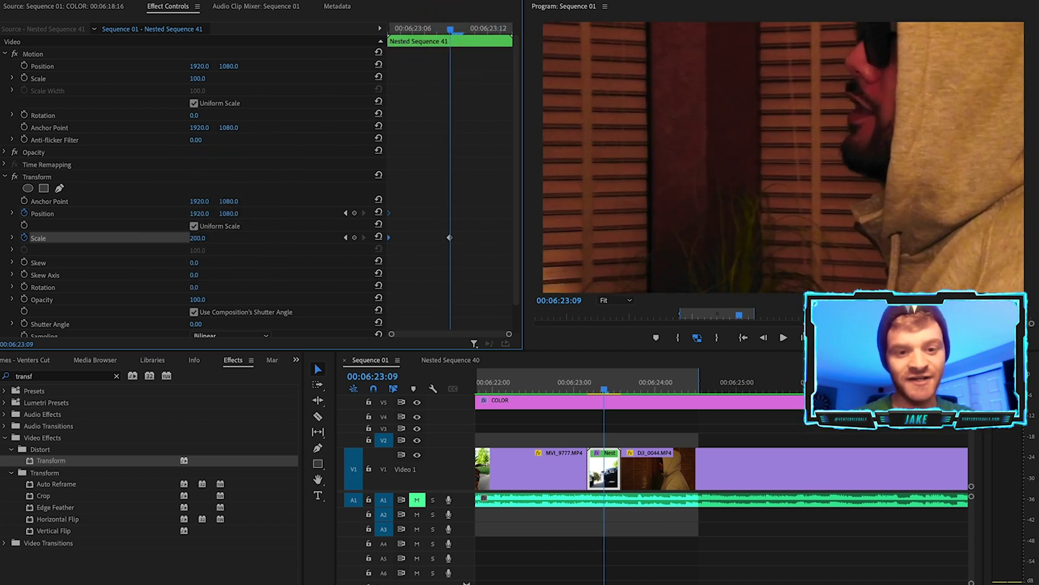
pyautogui.moveTo(454, 28); pyautogui.dragTo(489, 30)
pyautogui.click(378, 237)
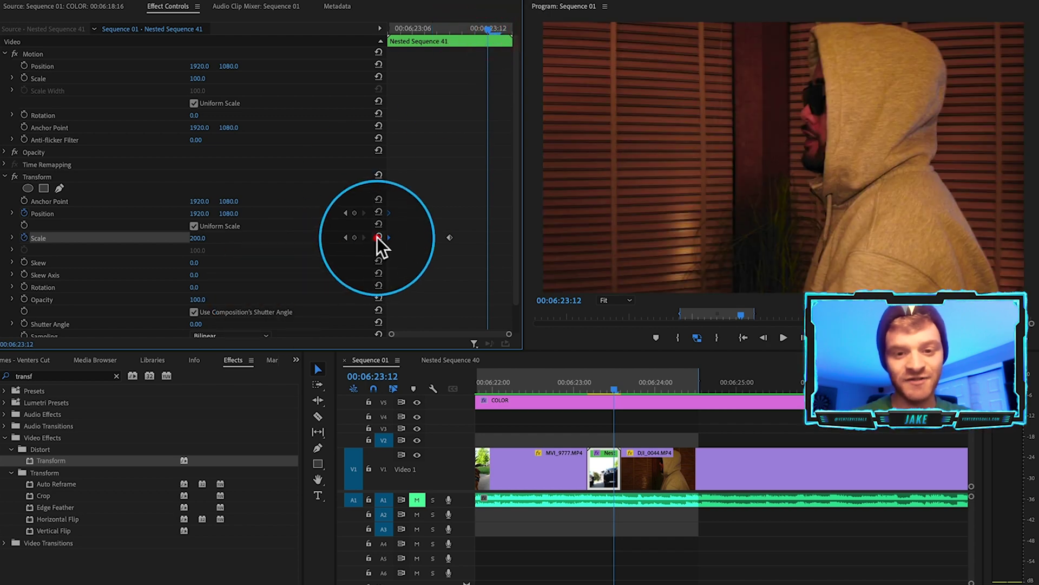
pyautogui.click(489, 238)
pyautogui.click(441, 24)
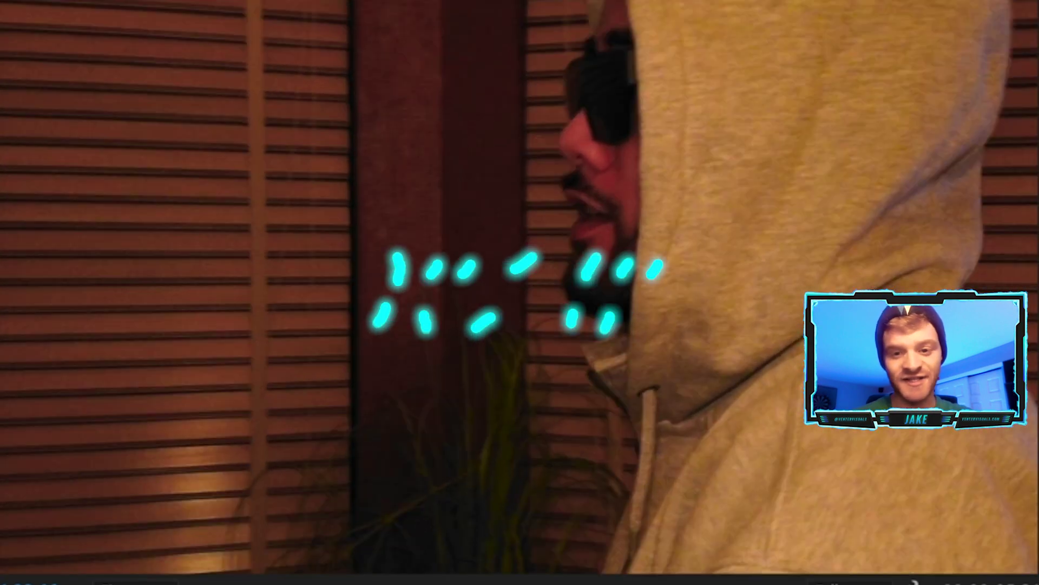
pyautogui.click(487, 223)
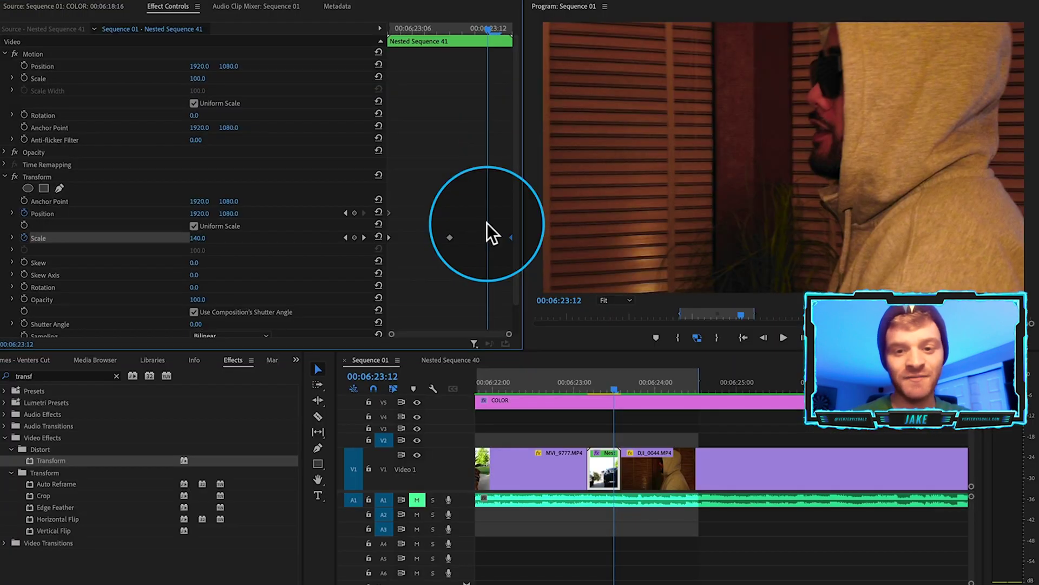
# - Apply Ease In to the last Transform Scale keyframe and Ease Out to the first one
pyautogui.rightClick(511, 238)
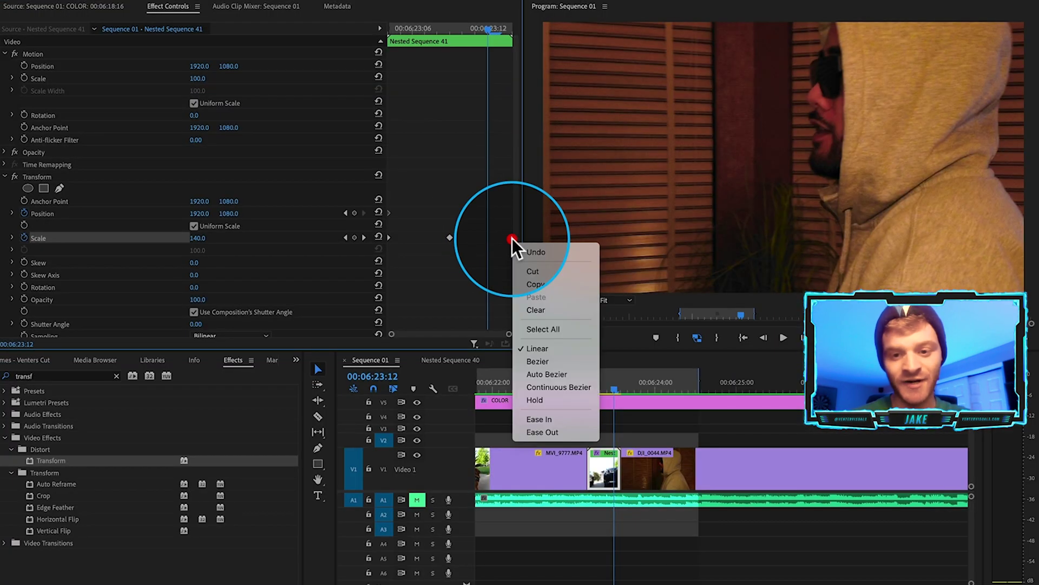
pyautogui.click(545, 425)
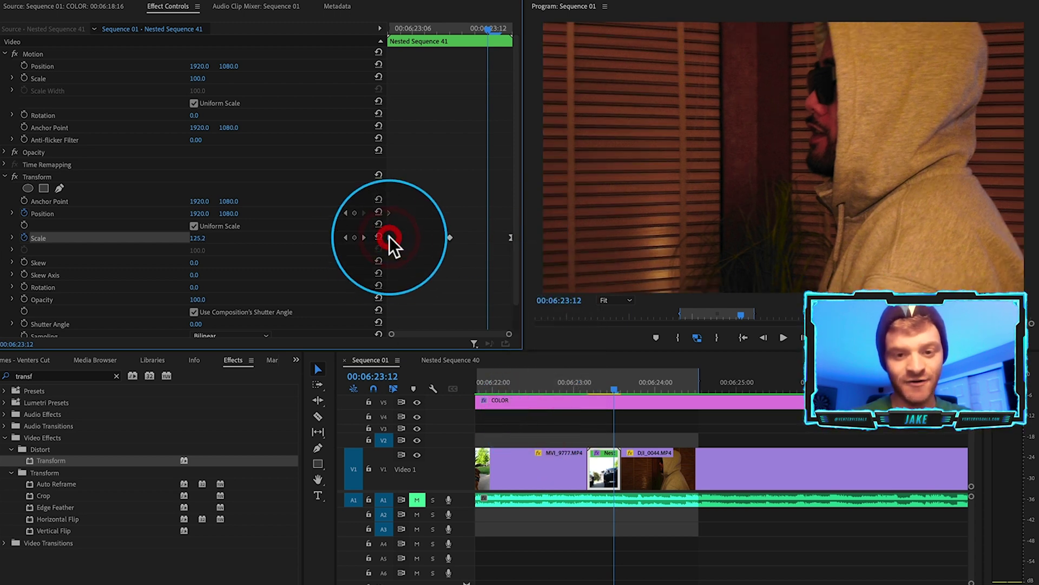
pyautogui.rightClick(388, 236)
pyautogui.click(441, 427)
# - Set the Transform effect's Shutter Angle to 360 and scrub through the nested clip to check the motion blur
pyautogui.scroll(-2, 263, 265)
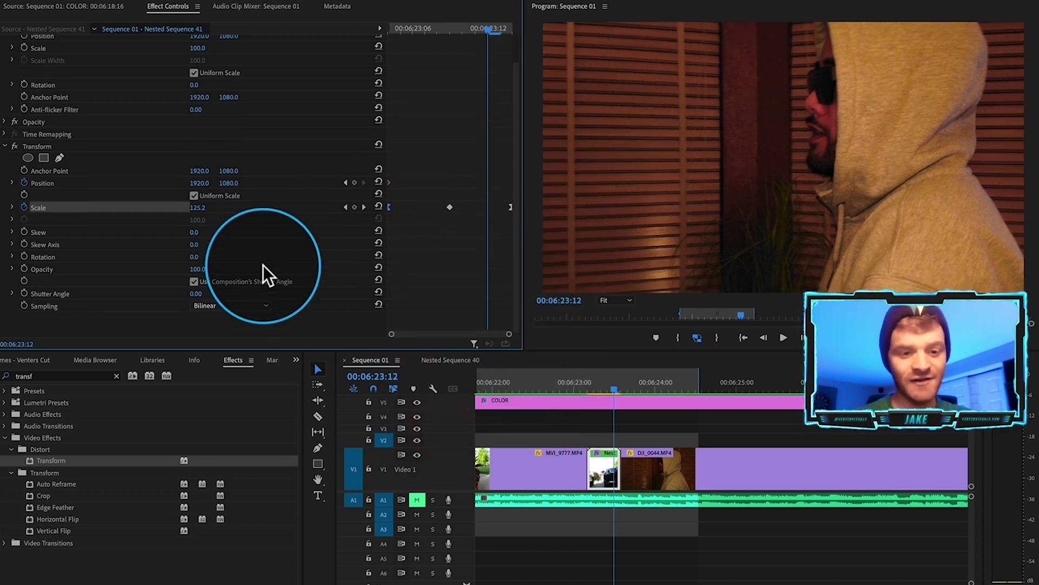
pyautogui.moveTo(196, 294); pyautogui.dragTo(374, 294)
pyautogui.click(463, 27)
pyautogui.moveTo(464, 27); pyautogui.dragTo(447, 69)
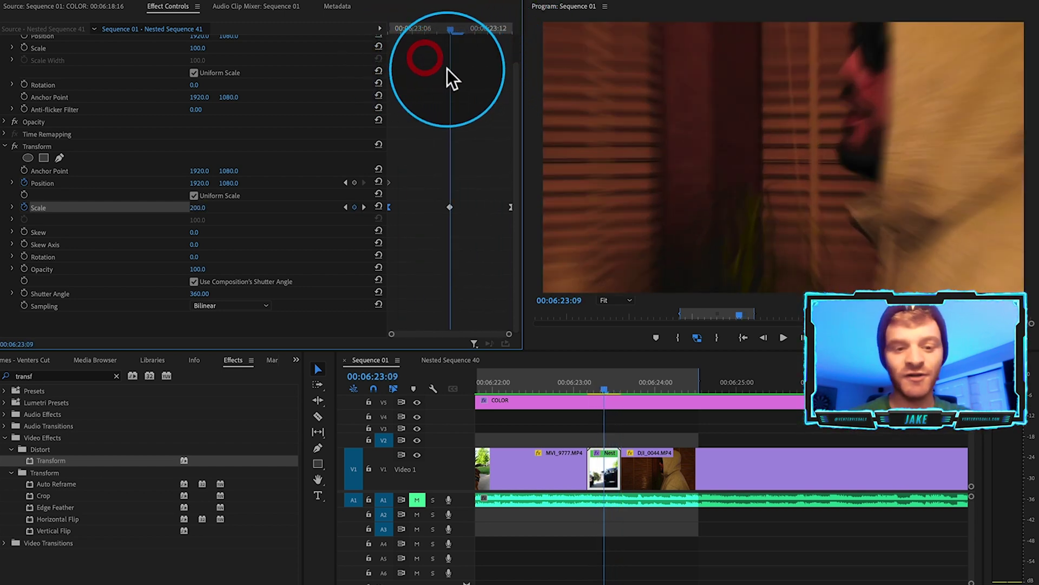
# - Find the Lens Distortion effect and apply it to the nested clip, collapsing its Transform settings
pyautogui.click(117, 376)
pyautogui.click(5, 146)
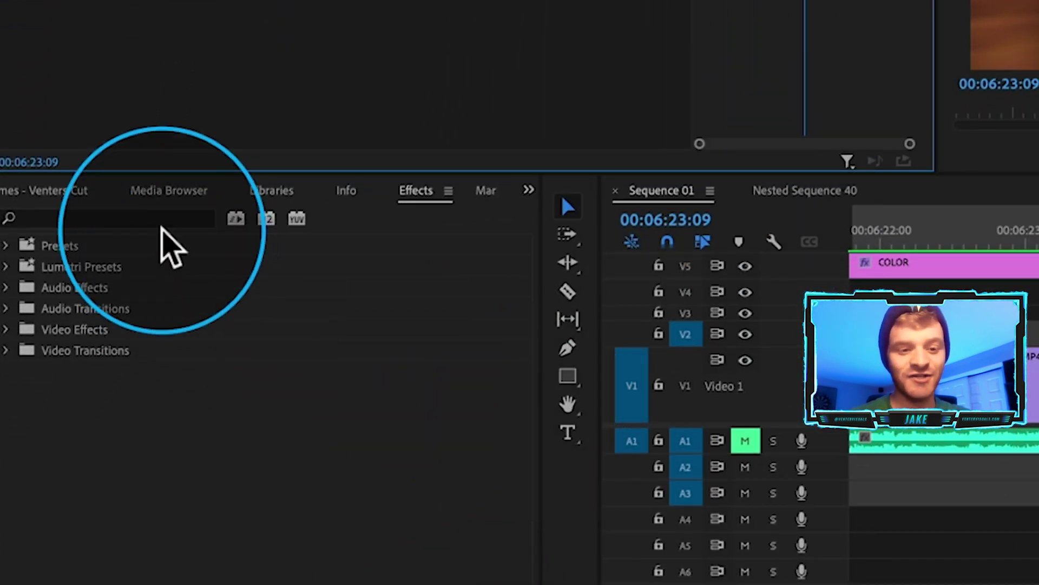
pyautogui.click(162, 219)
pyautogui.write('lens')
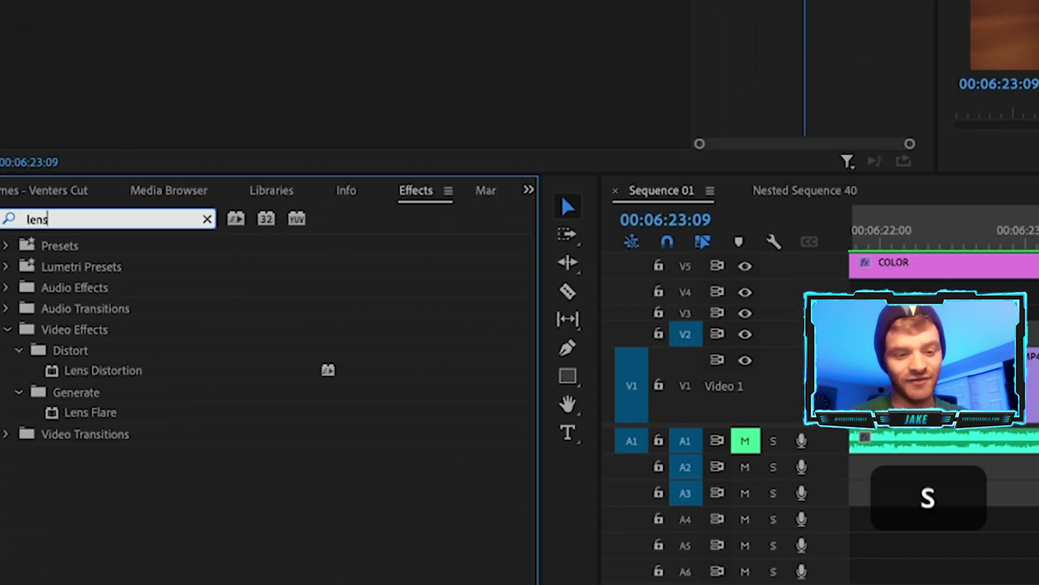
pyautogui.click(101, 383)
pyautogui.moveTo(98, 372); pyautogui.dragTo(538, 389)
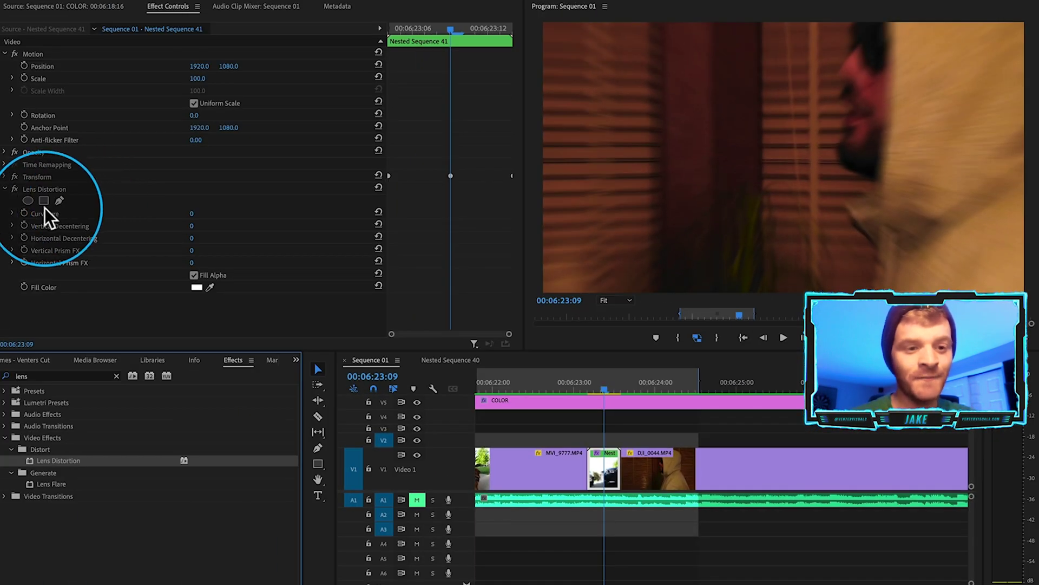
# - Keyframe Lens Distortion Curvature at 0 at the nested clip's start, -100 at 00:06:23:09 and 0 near its end
pyautogui.click(24, 213)
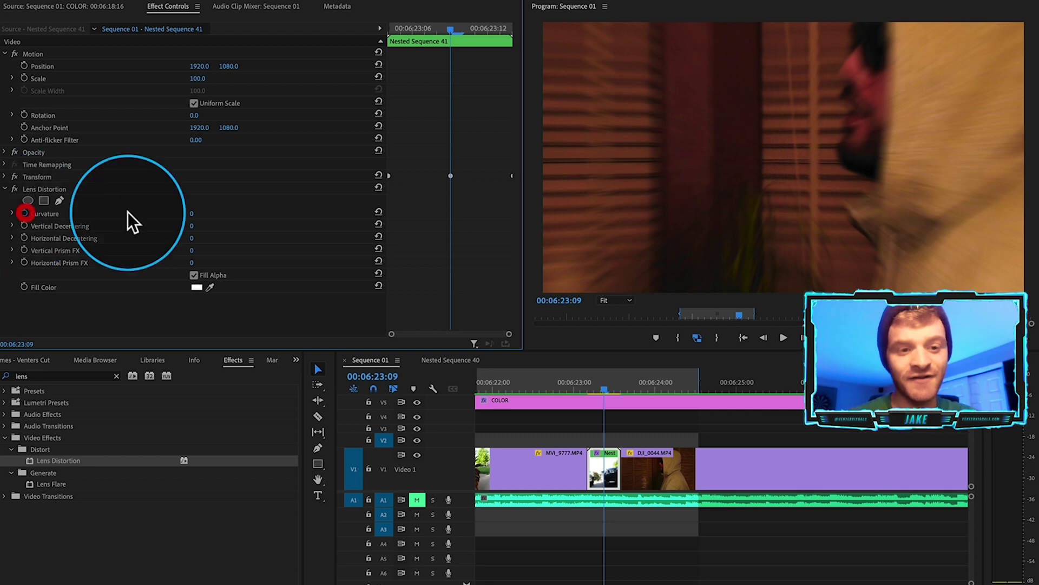
pyautogui.moveTo(451, 212); pyautogui.dragTo(162, 228)
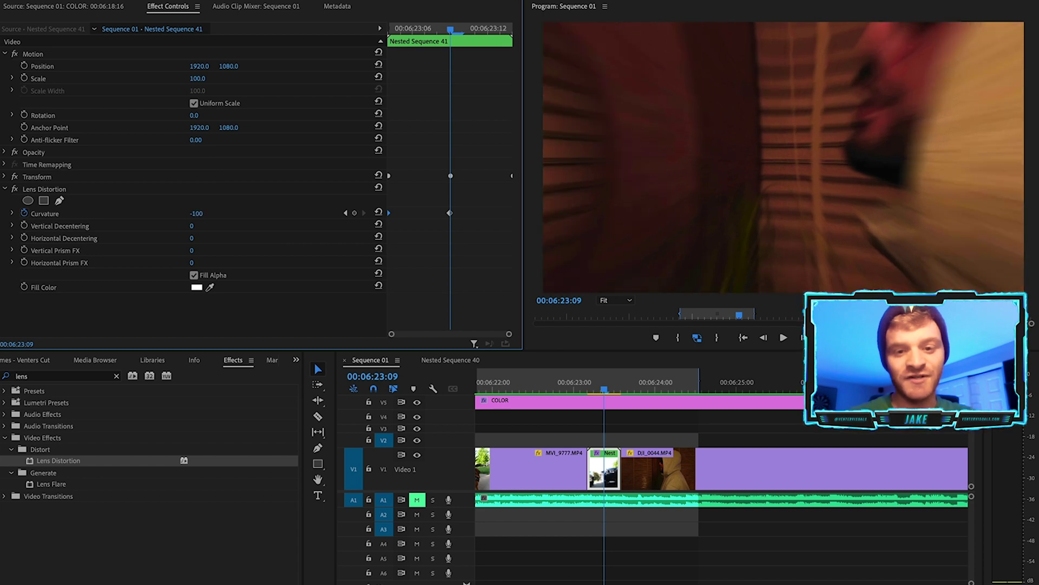
pyautogui.moveTo(476, 30); pyautogui.dragTo(500, 26)
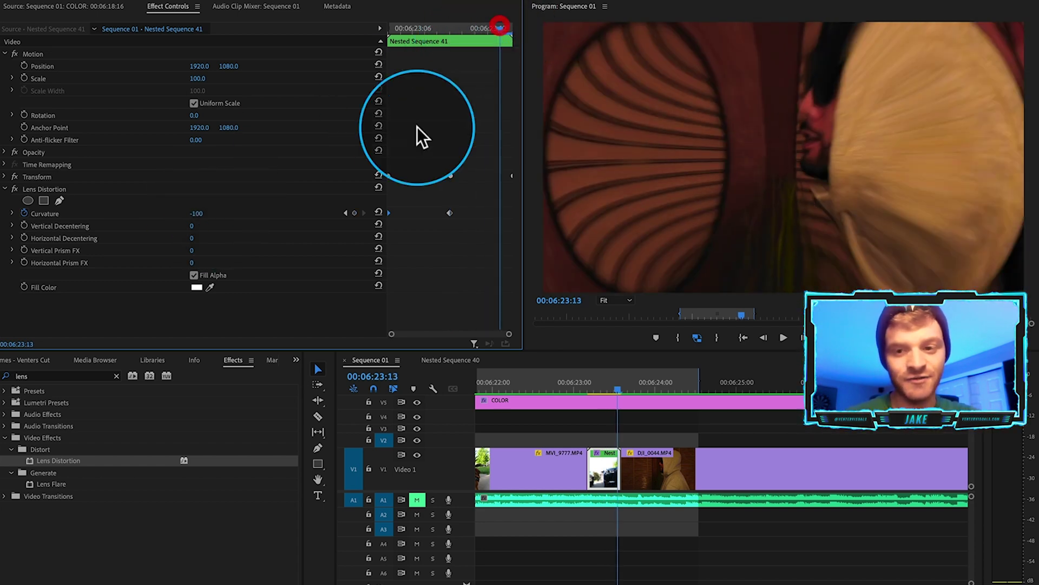
pyautogui.click(197, 214)
pyautogui.write('0')
pyautogui.press('Return')
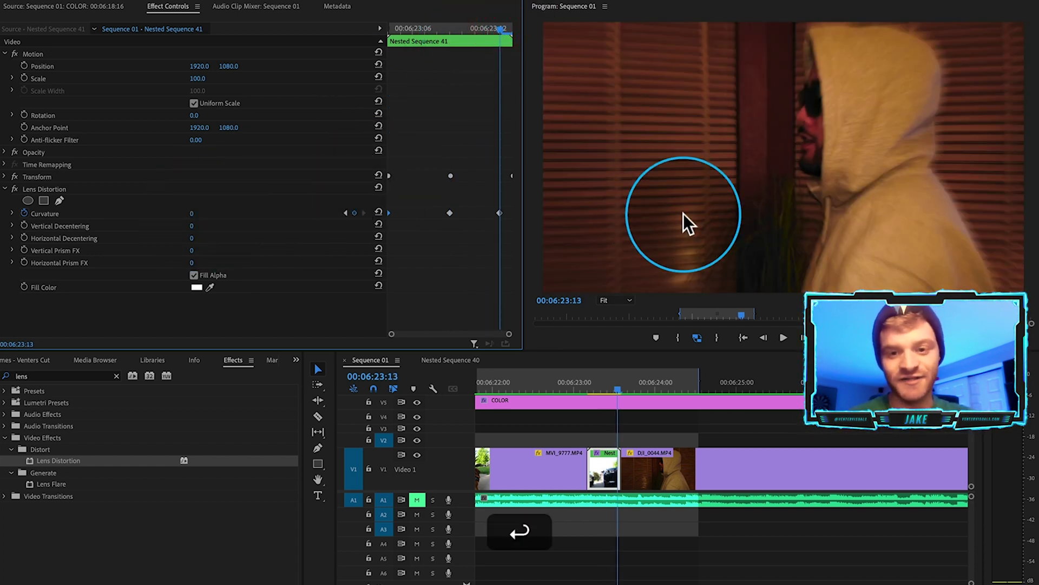
# - Place the last Curvature keyframe at the clip's end with Ease In, and apply Ease Out to the first one
pyautogui.rightClick(500, 212)
pyautogui.click(546, 394)
pyautogui.rightClick(391, 213)
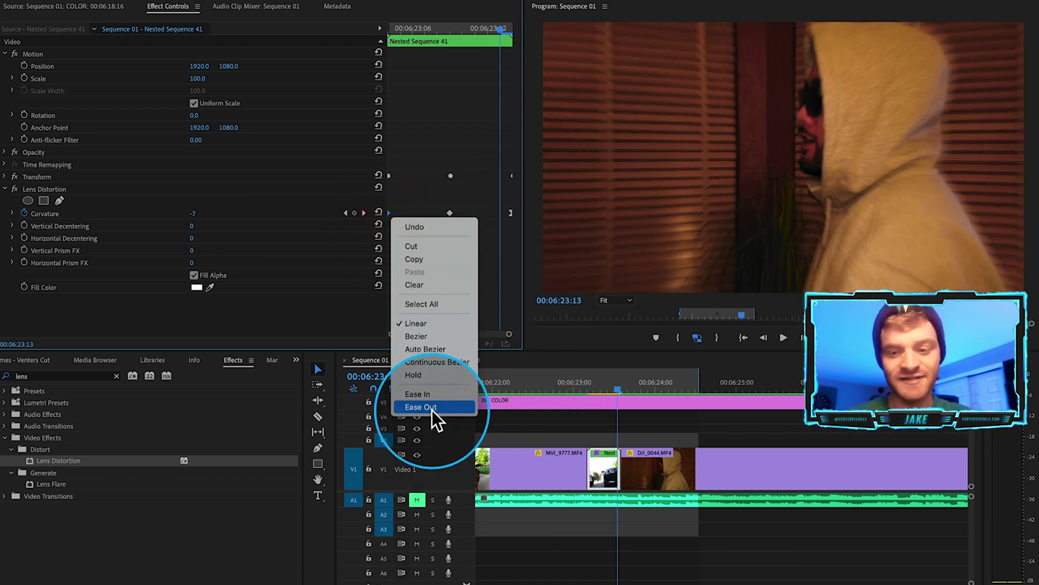
pyautogui.click(432, 408)
# - Collapse the Lens Distortion settings and preview the transition by scrubbing the nested clip and playing the sequence
pyautogui.click(4, 189)
pyautogui.click(52, 187)
pyautogui.click(406, 27)
pyautogui.moveTo(408, 22); pyautogui.dragTo(470, 95)
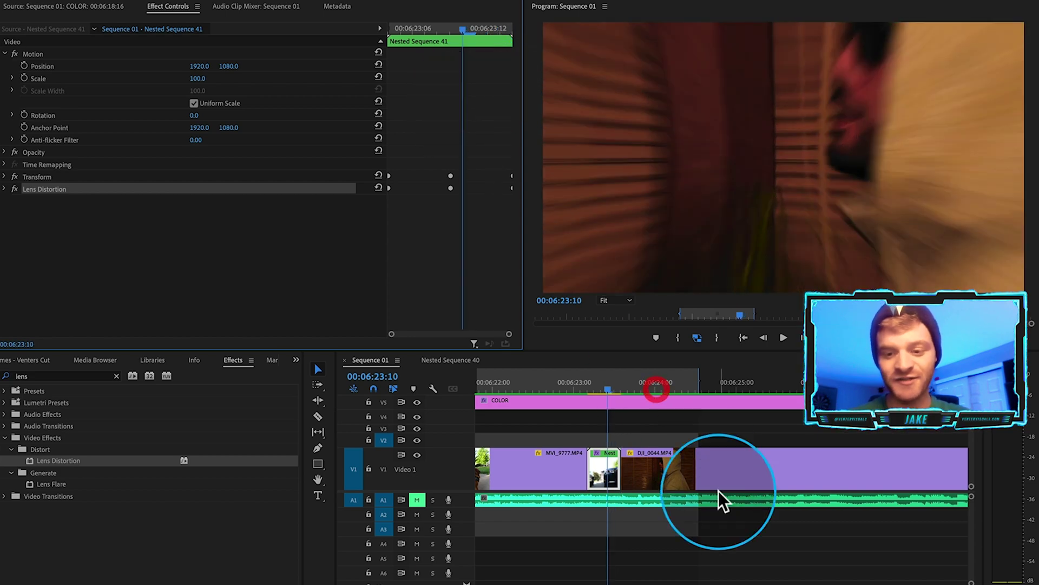
pyautogui.scroll(-3, 719, 490)
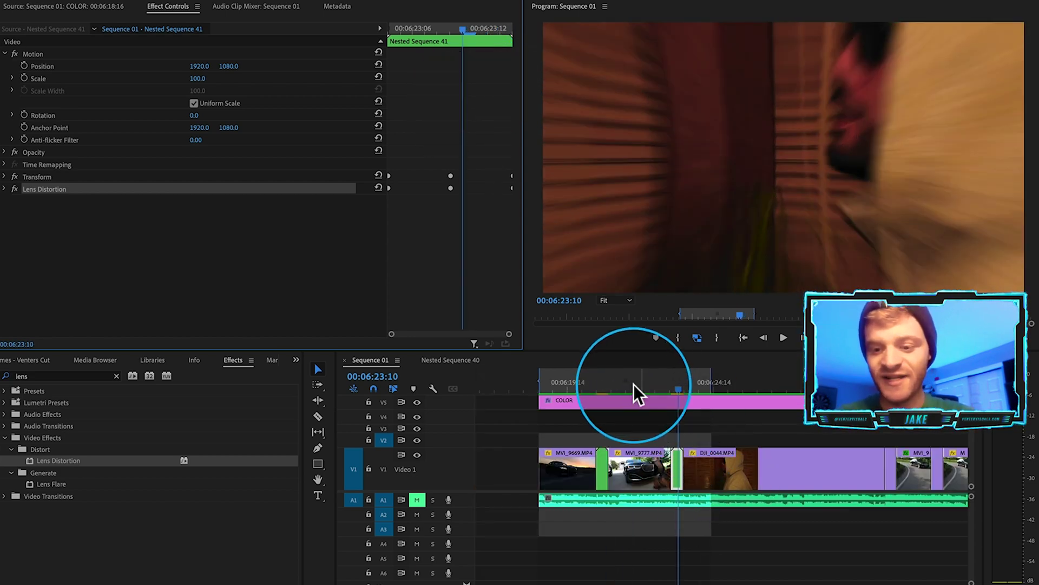
pyautogui.click(548, 383)
pyautogui.press('space')
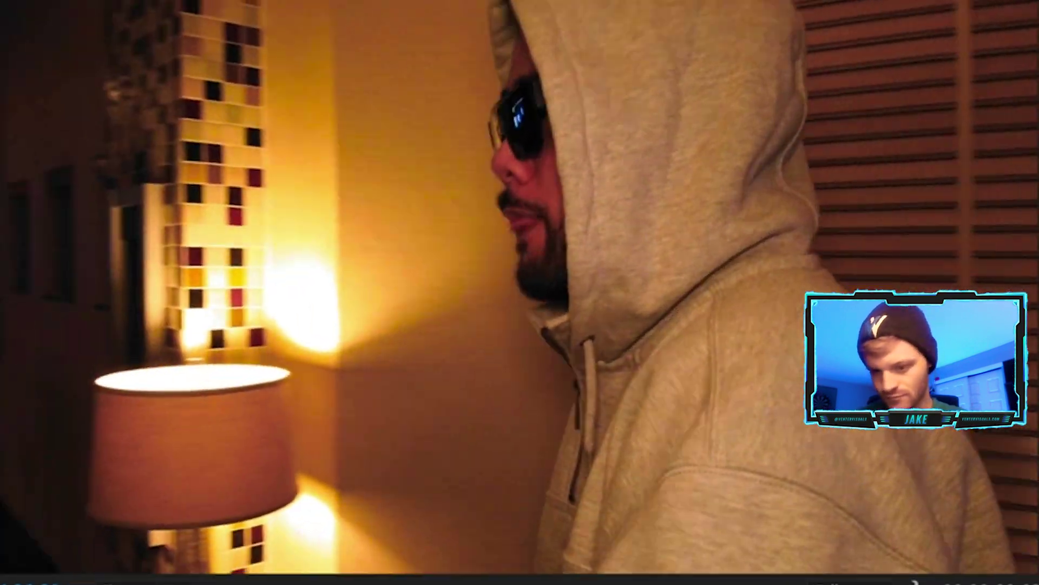
# - Move the first Transform and Curvature keyframes to 00:06:23:06 and the last Scale and Curvature keyframes to 00:06:23:12
pyautogui.click(676, 375)
pyautogui.press('Right')
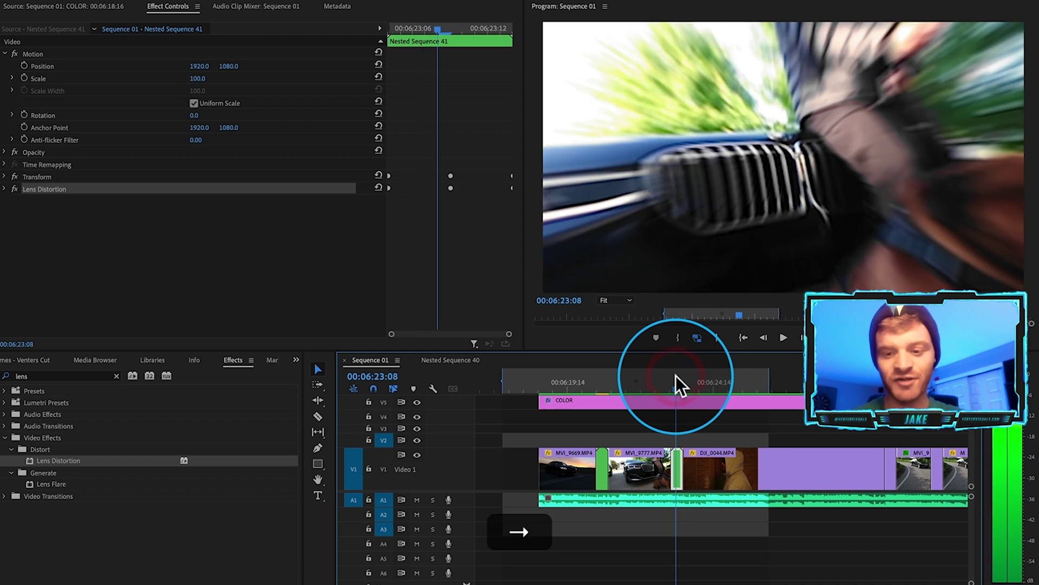
pyautogui.click(5, 177)
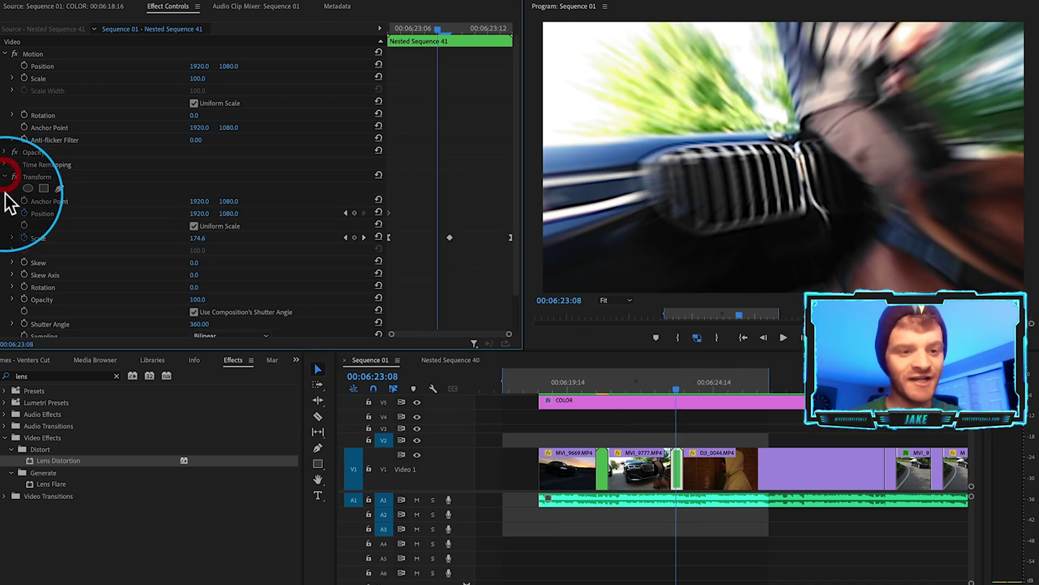
pyautogui.click(5, 297)
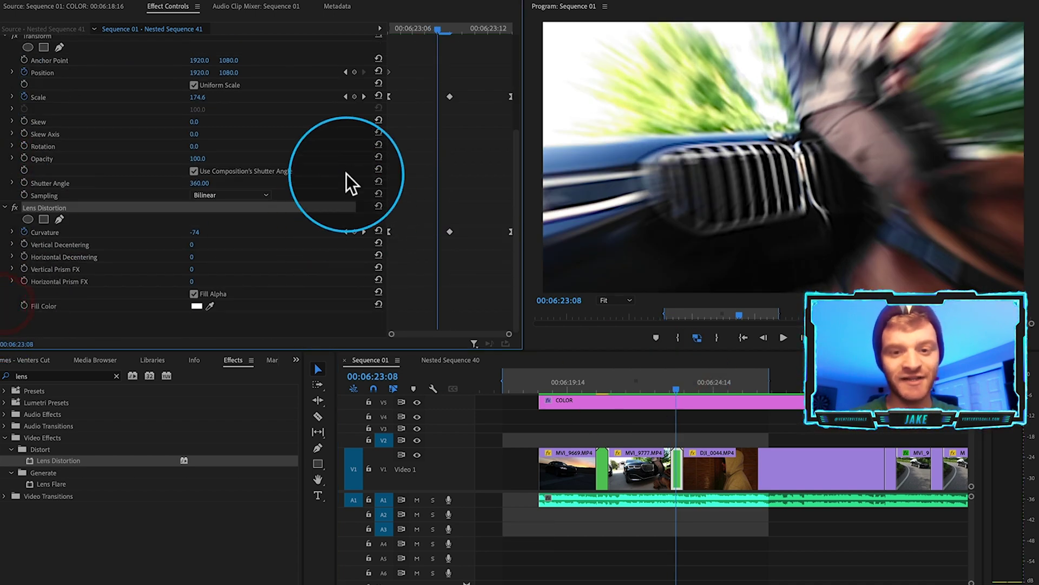
pyautogui.moveTo(420, 63); pyautogui.dragTo(351, 262)
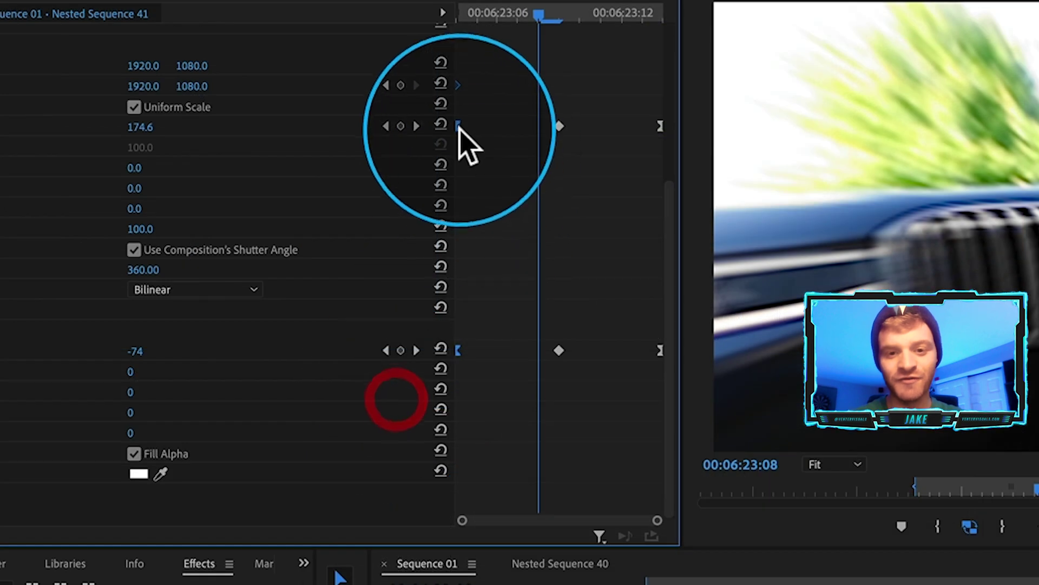
pyautogui.moveTo(459, 128); pyautogui.dragTo(496, 128)
pyautogui.moveTo(597, 87); pyautogui.dragTo(714, 381)
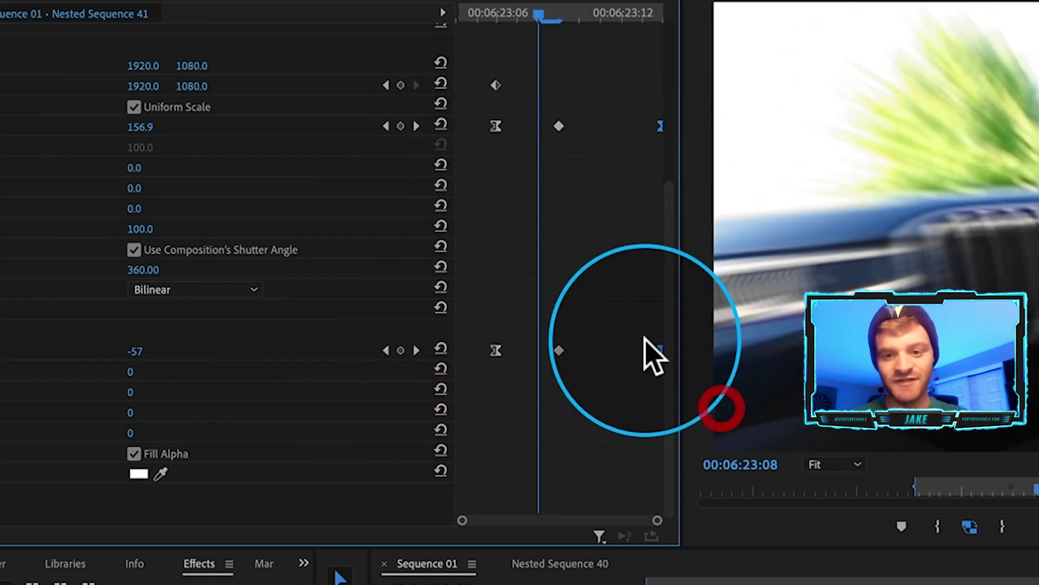
pyautogui.moveTo(660, 351); pyautogui.dragTo(622, 350)
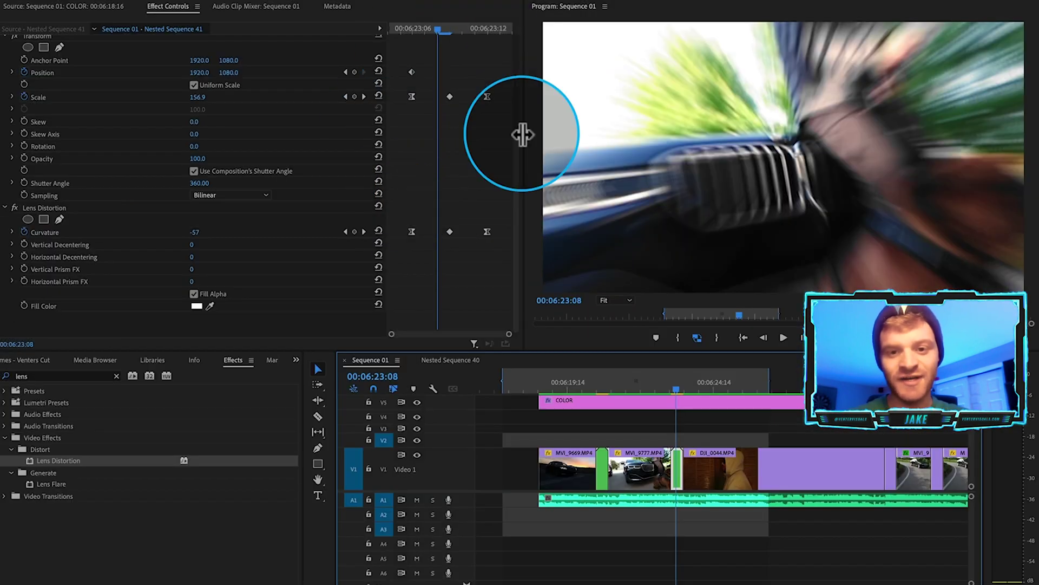
# - Play back the transition with the tightened keyframes and return the playhead to 00:06:23:08
pyautogui.click(503, 219)
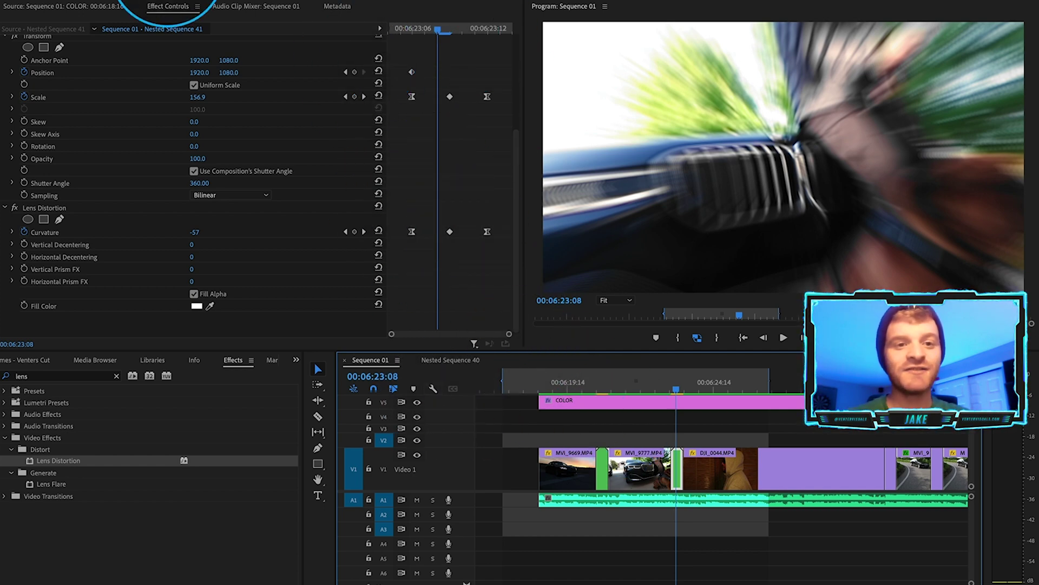
pyautogui.click(168, 1)
pyautogui.click(188, 14)
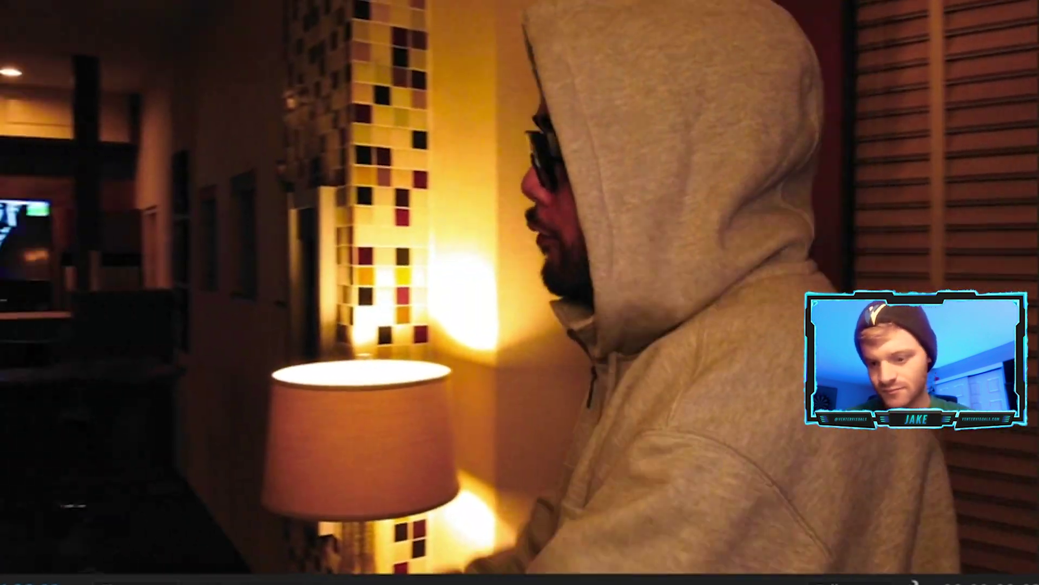
pyautogui.press('space')
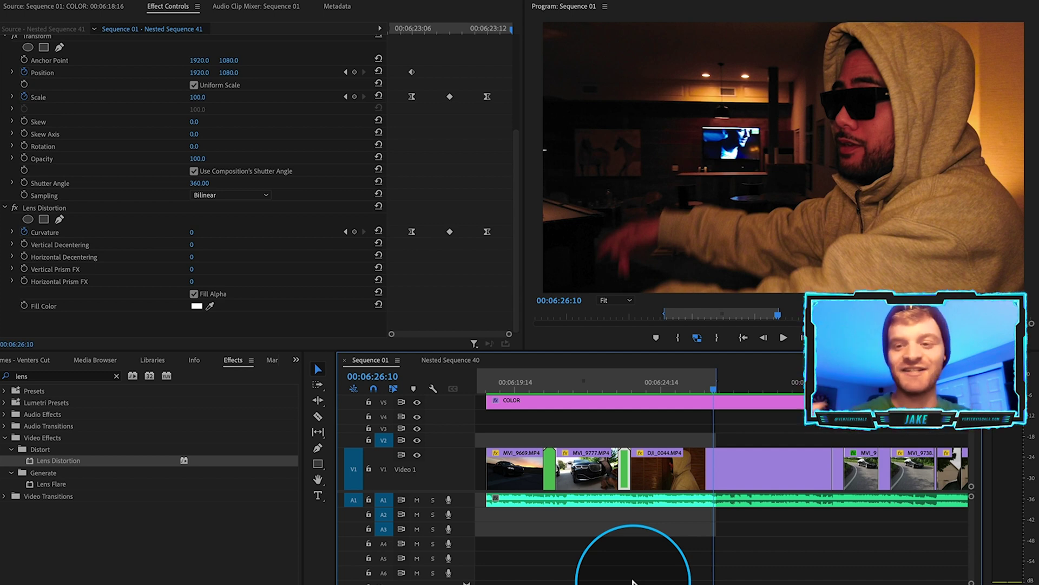
pyautogui.click(624, 386)
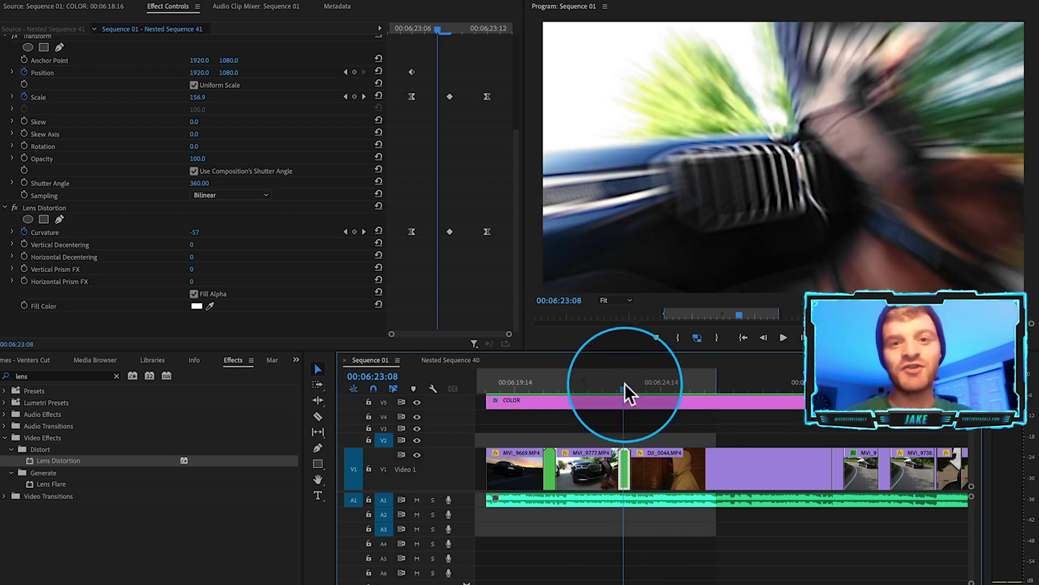
pyautogui.scroll(3, 109, 146)
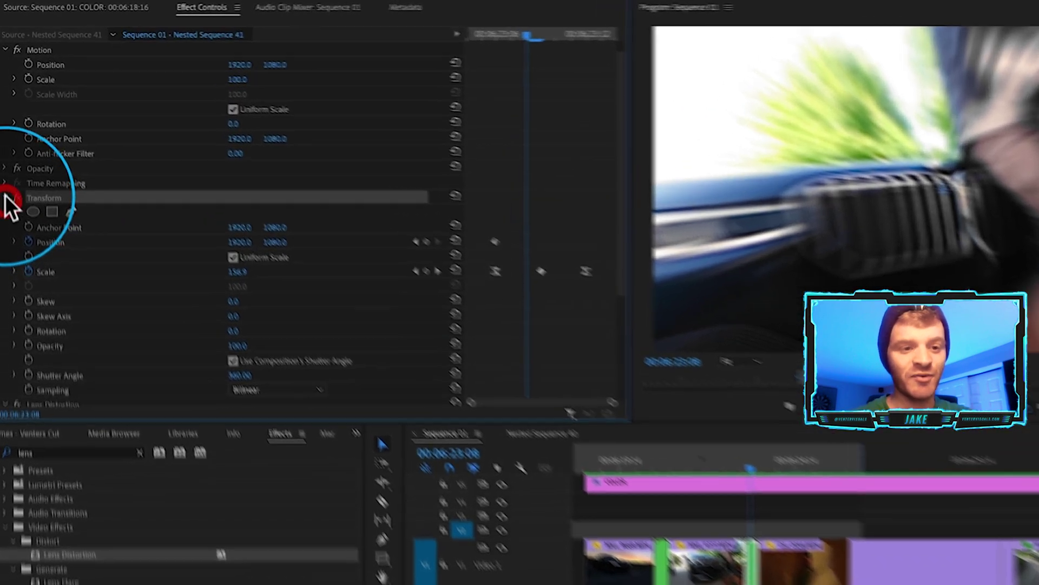
# - Save the Transform and Lens Distortion effects together as a preset named ZOOM WARP TRANSITION and locate it among the presets
pyautogui.click(5, 164)
pyautogui.click(4, 176)
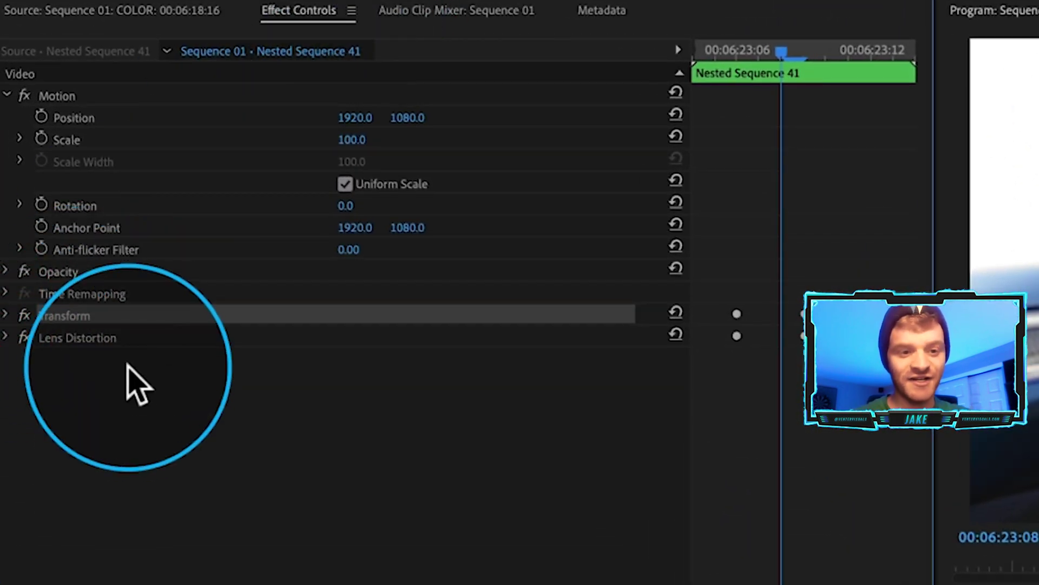
pyautogui.keyDown('shift'); pyautogui.click(109, 347); pyautogui.keyUp('shift')
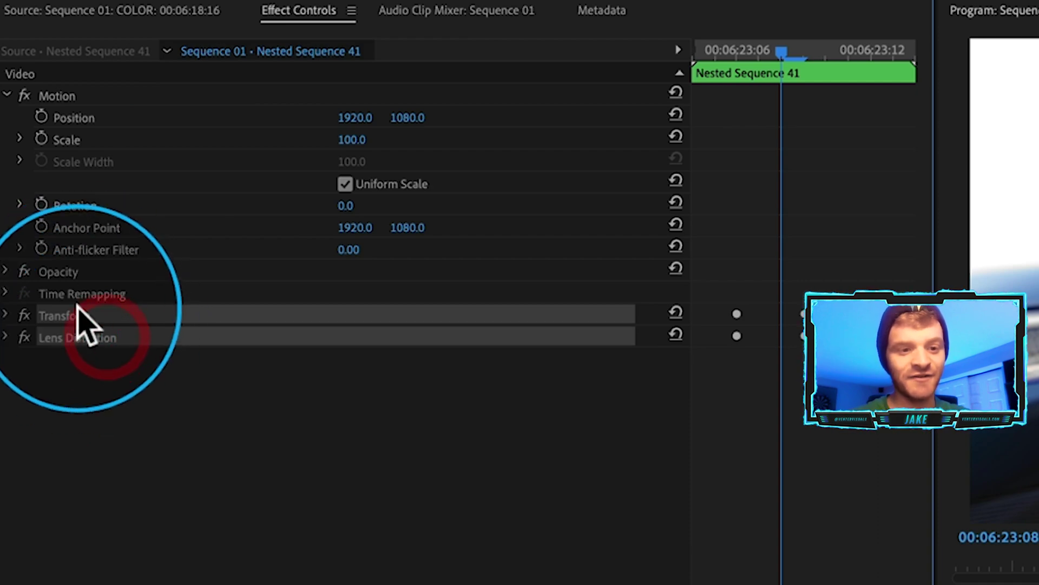
pyautogui.rightClick(79, 316)
pyautogui.click(126, 357)
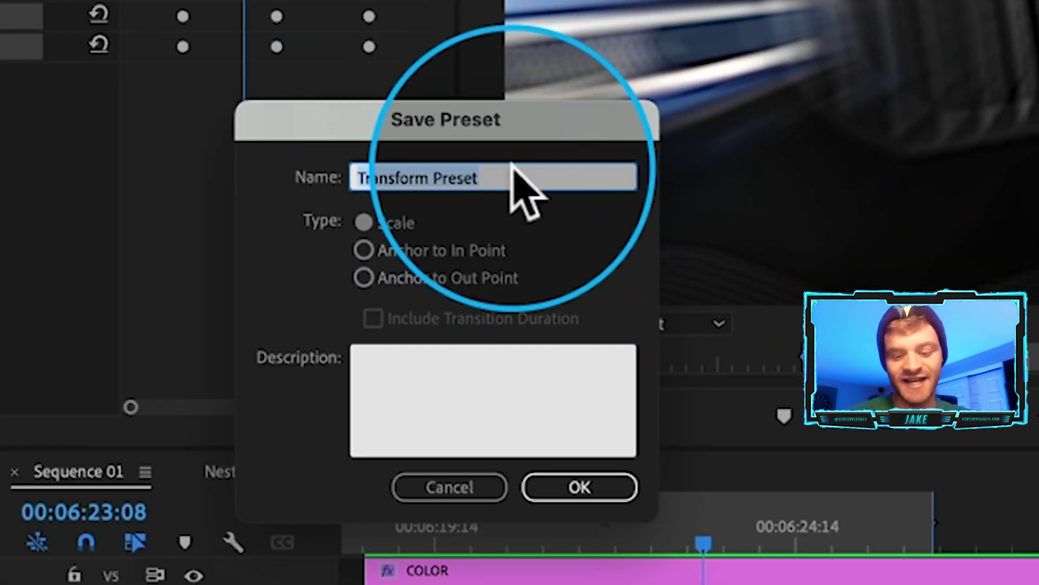
pyautogui.write('zoo')
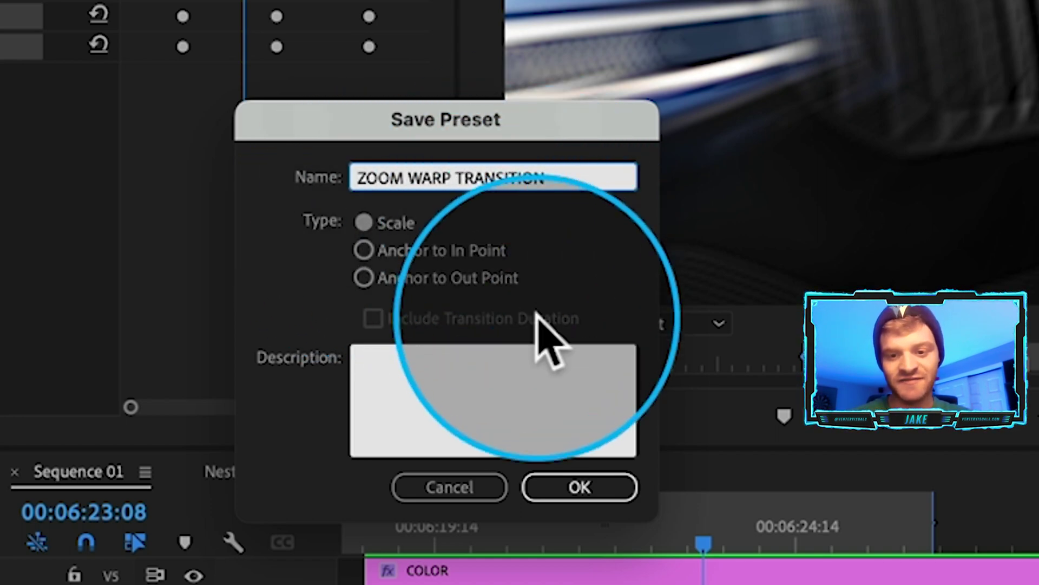
pyautogui.click(601, 487)
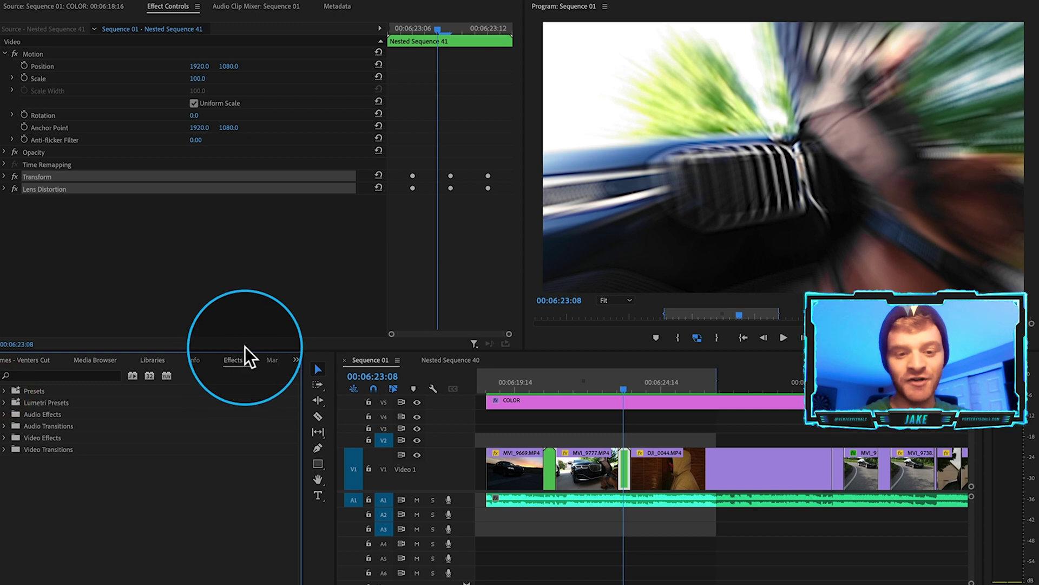
pyautogui.click(3, 391)
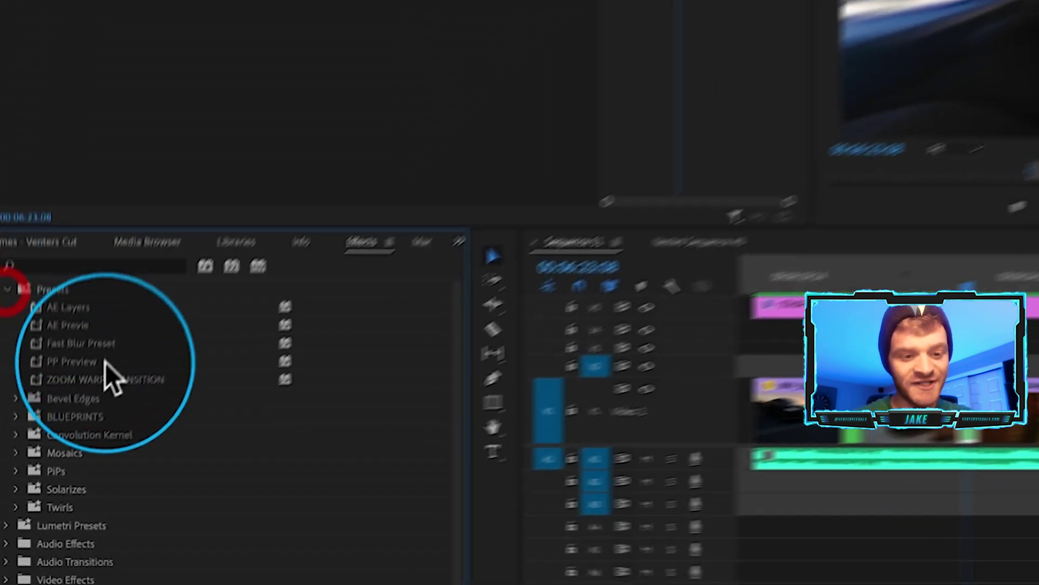
pyautogui.click(41, 449)
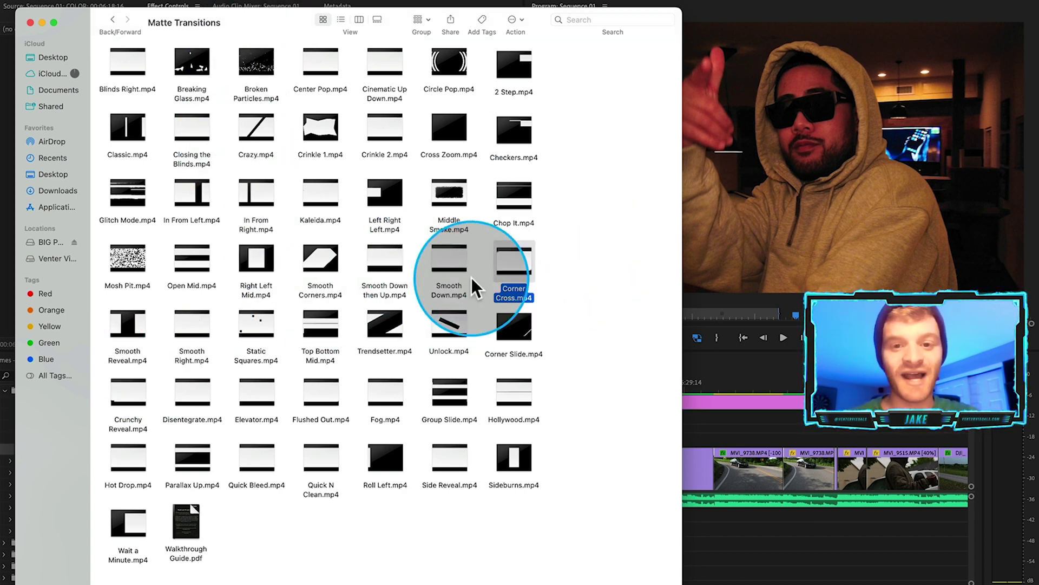
# - Preview the matte transition videos in the Matte Transitions folder, from Disentegrate.mp4 and Elevator.mp4 through to Hollywood.mp4
pyautogui.click(198, 417)
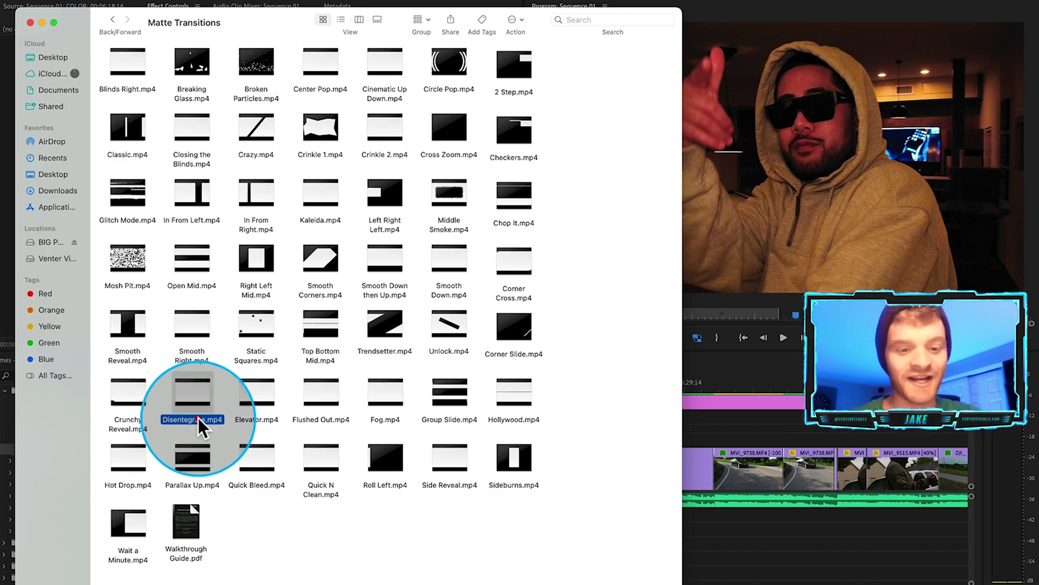
pyautogui.press('space')
pyautogui.press('space')
pyautogui.press('space')
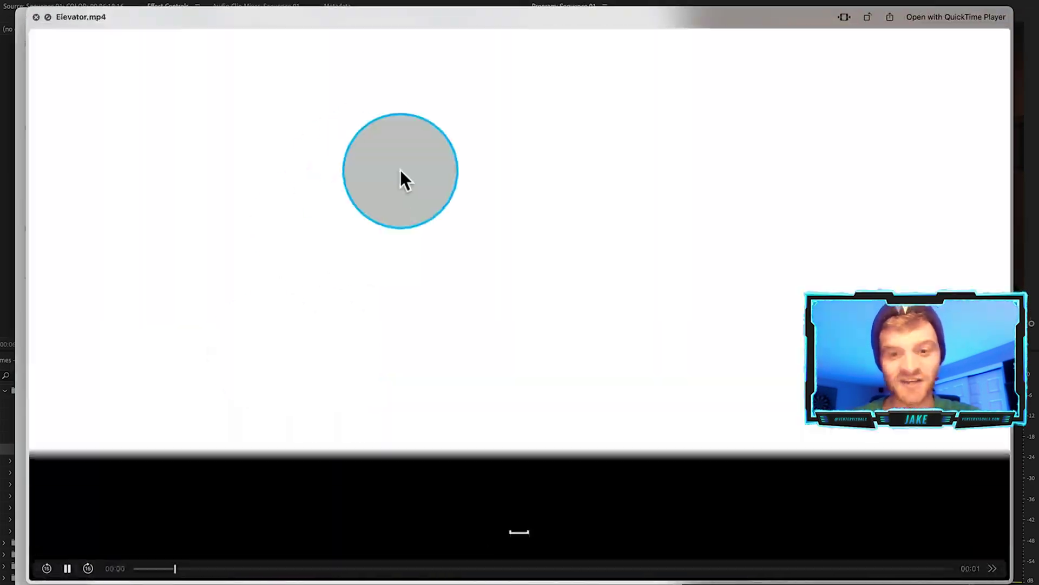
pyautogui.press('space')
pyautogui.press('space')
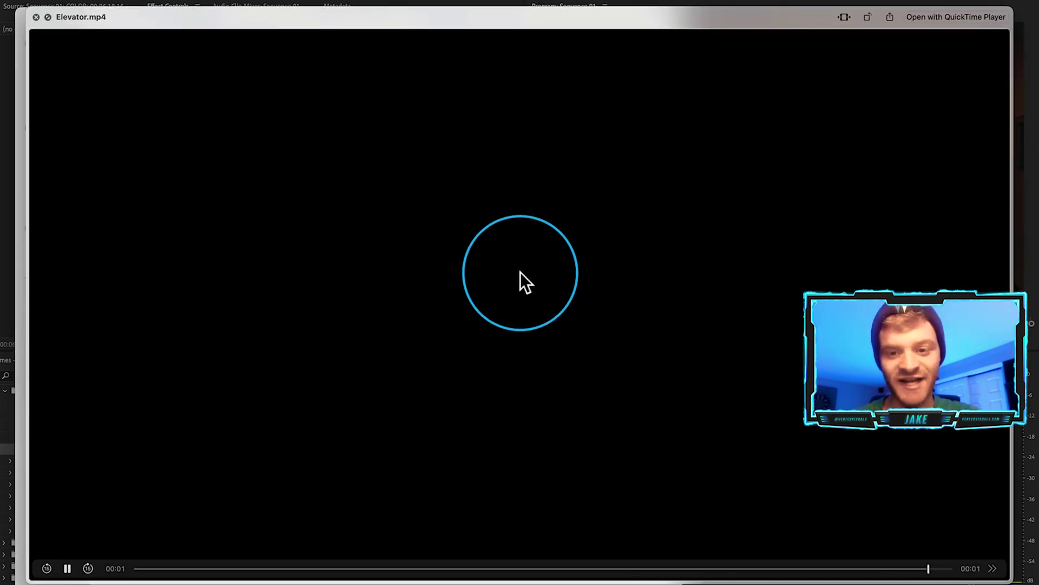
pyautogui.press('Right')
pyautogui.press('Right')
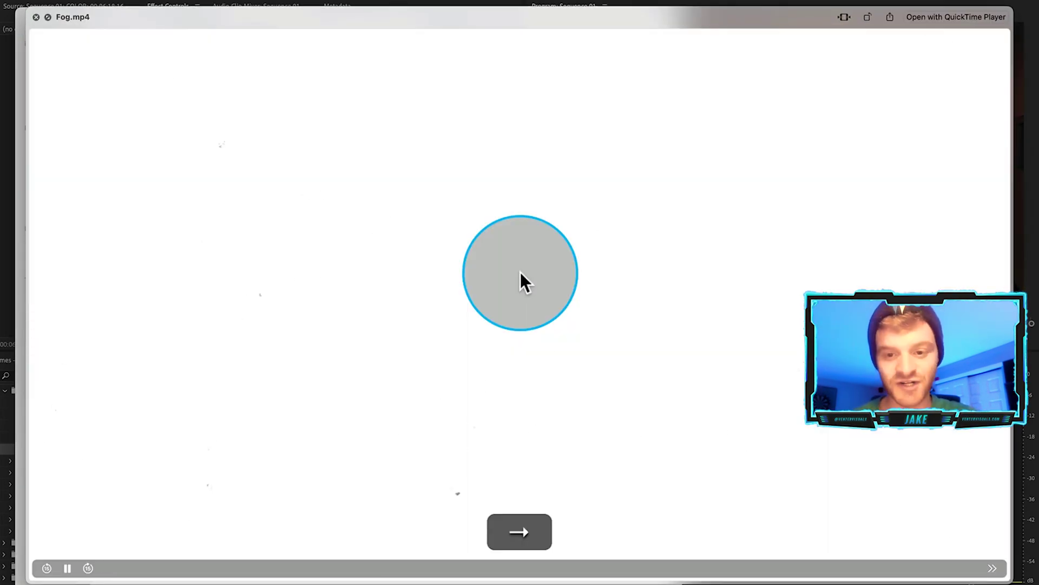
pyautogui.press('Right')
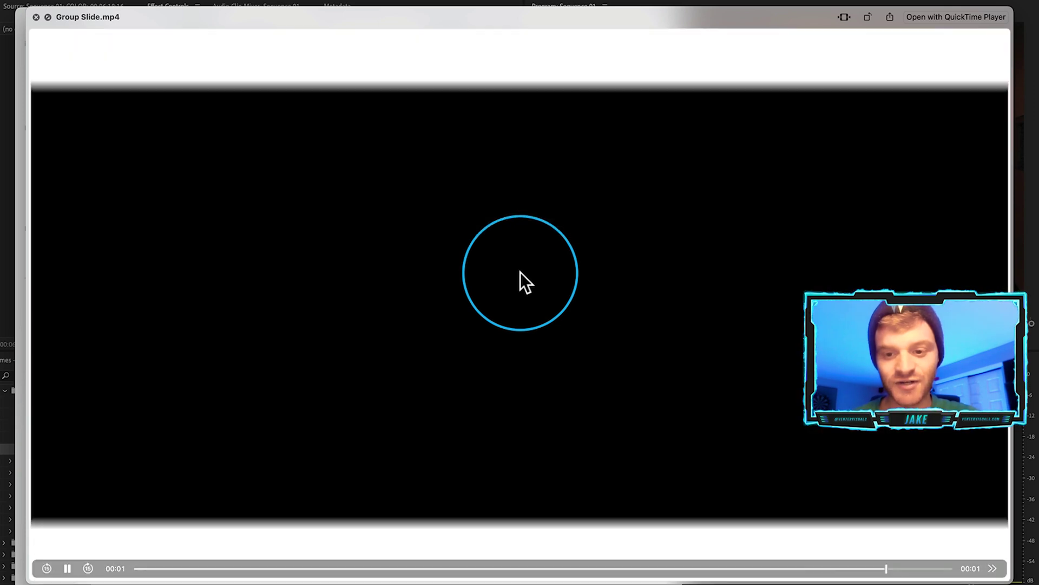
pyautogui.press('Right')
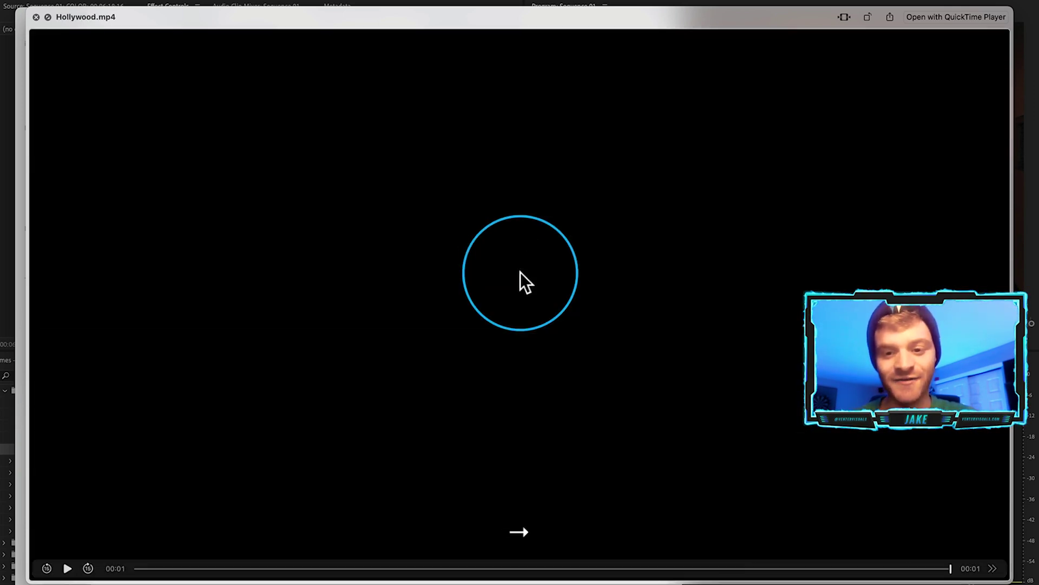
pyautogui.press('space')
# - Add Disentegrate.mp4 from the Matte Transitions folder to track V3 of Sequence 01, near 00:06:32:00
pyautogui.click(200, 426)
pyautogui.click(197, 416)
pyautogui.moveTo(199, 389); pyautogui.dragTo(739, 433)
pyautogui.click(777, 431)
pyautogui.scroll(3, 774, 431)
pyautogui.click(739, 433)
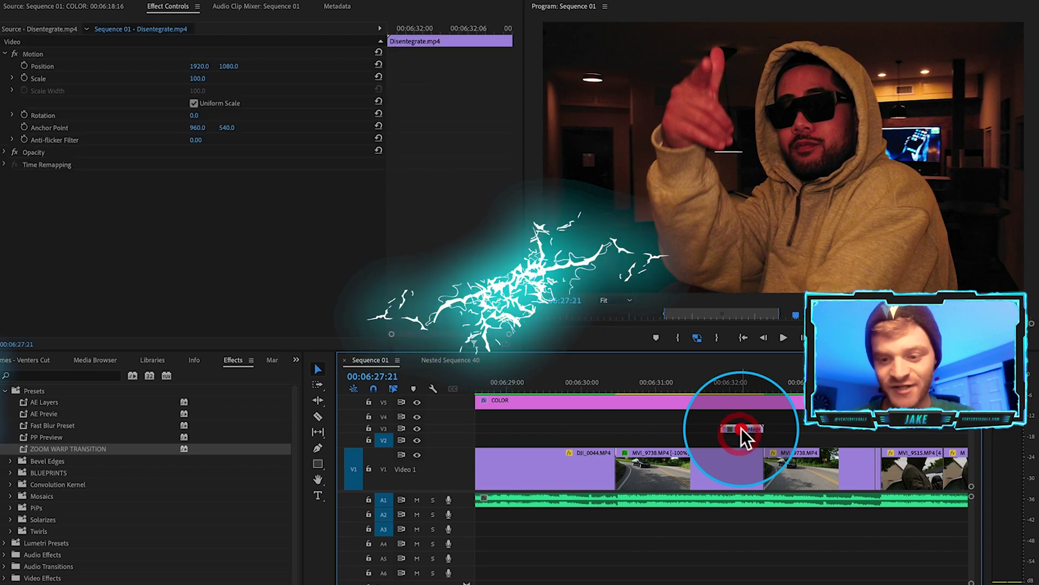
# - Mute audio track A1 and move the Disentegrate.mp4 matte to start at the cut between DJI_0044.MP4 and MVI_9738.MP4
pyautogui.click(573, 466)
pyautogui.click(595, 389)
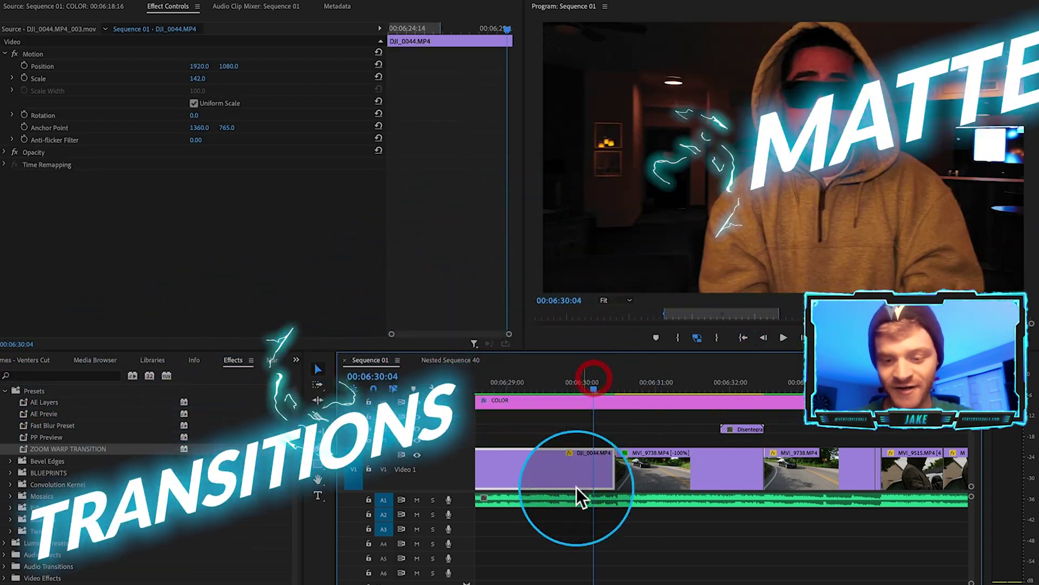
pyautogui.click(417, 500)
pyautogui.moveTo(598, 388); pyautogui.dragTo(629, 396)
pyautogui.click(749, 428)
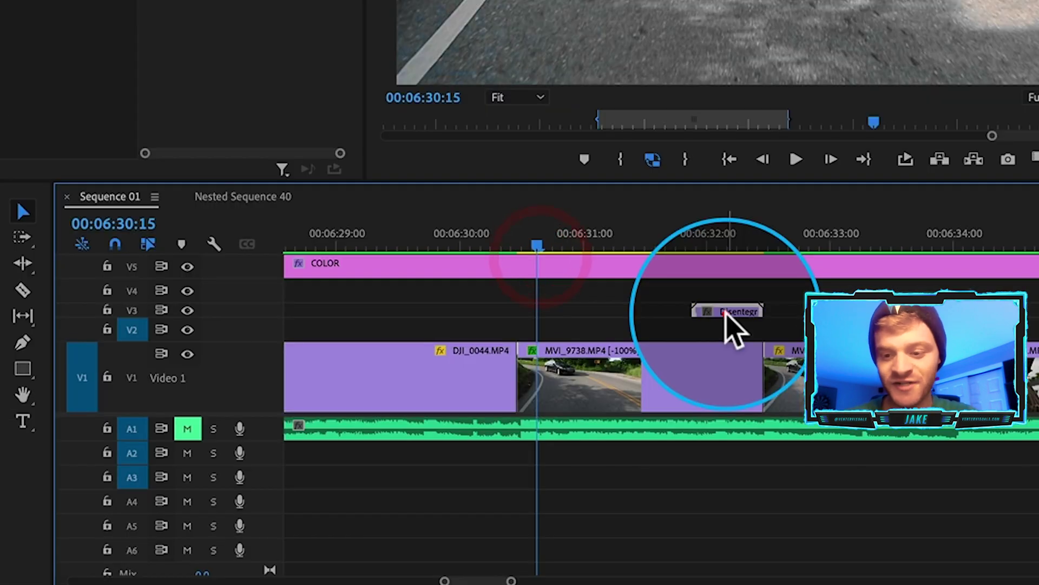
pyautogui.moveTo(741, 313); pyautogui.dragTo(569, 327)
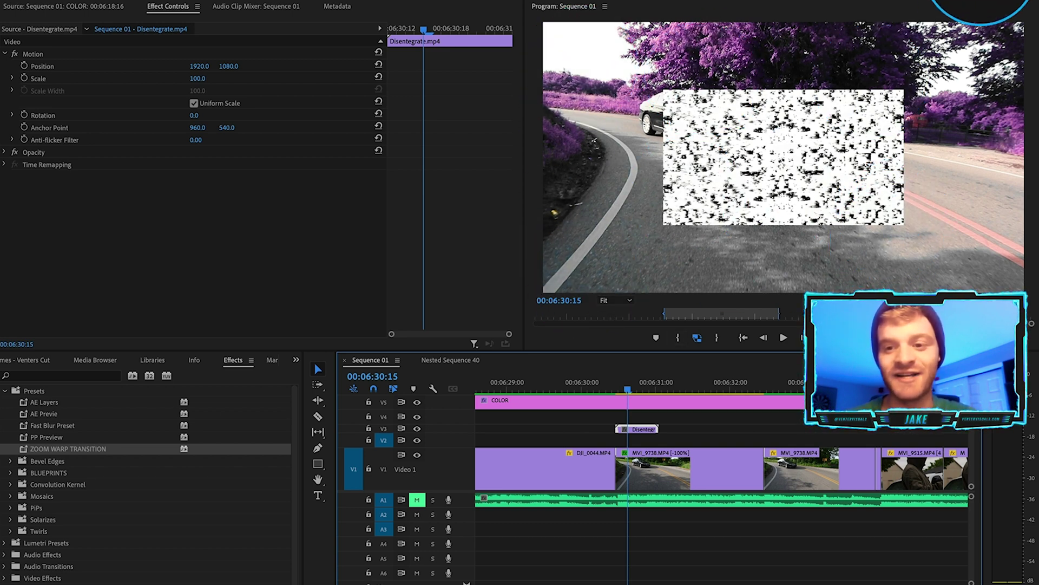
# - Set the scale of the Disentegrate.mp4 clip to 200 so it fills the frame
pyautogui.click(641, 430)
pyautogui.click(209, 78)
pyautogui.write('2')
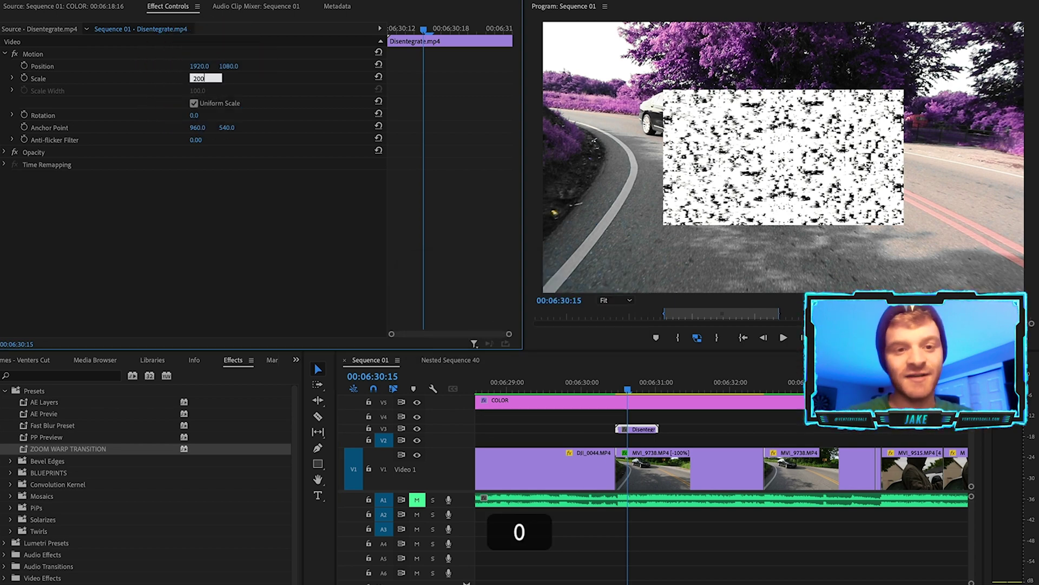
pyautogui.write('00')
pyautogui.press('Return')
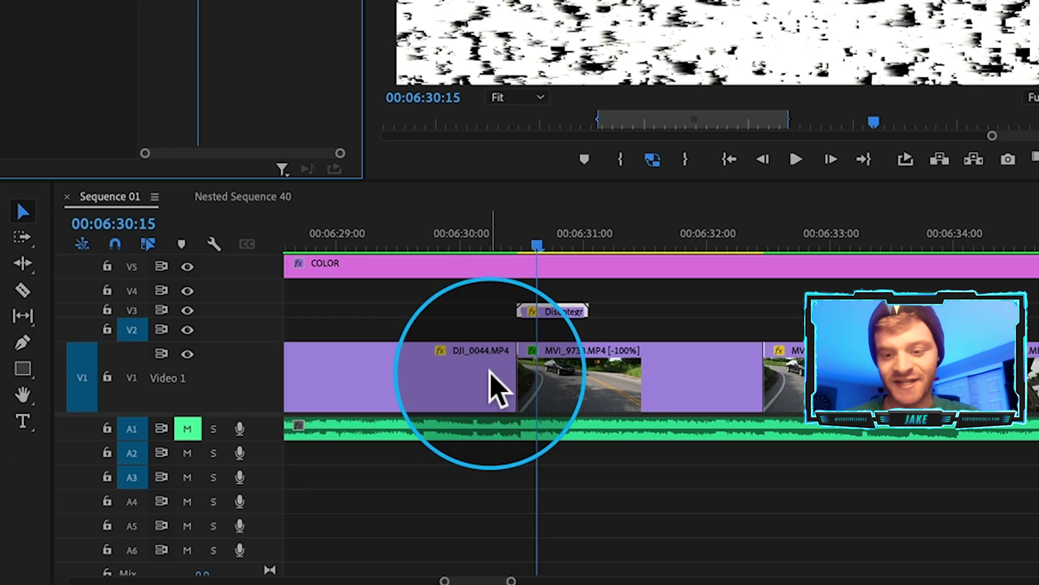
# - Put DJI_0044.MP4 on V2, extended to the end of the Disentegrate.mp4 matte, and split it at the matte's start
pyautogui.click(484, 378)
pyautogui.moveTo(489, 390); pyautogui.dragTo(587, 326)
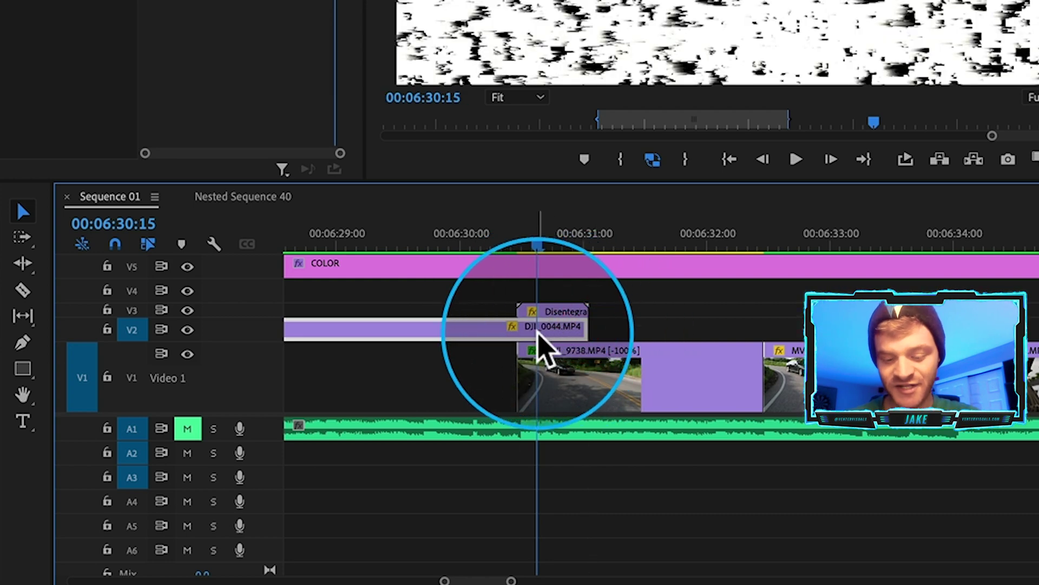
pyautogui.press('c')
pyautogui.click(519, 327)
pyautogui.press('v')
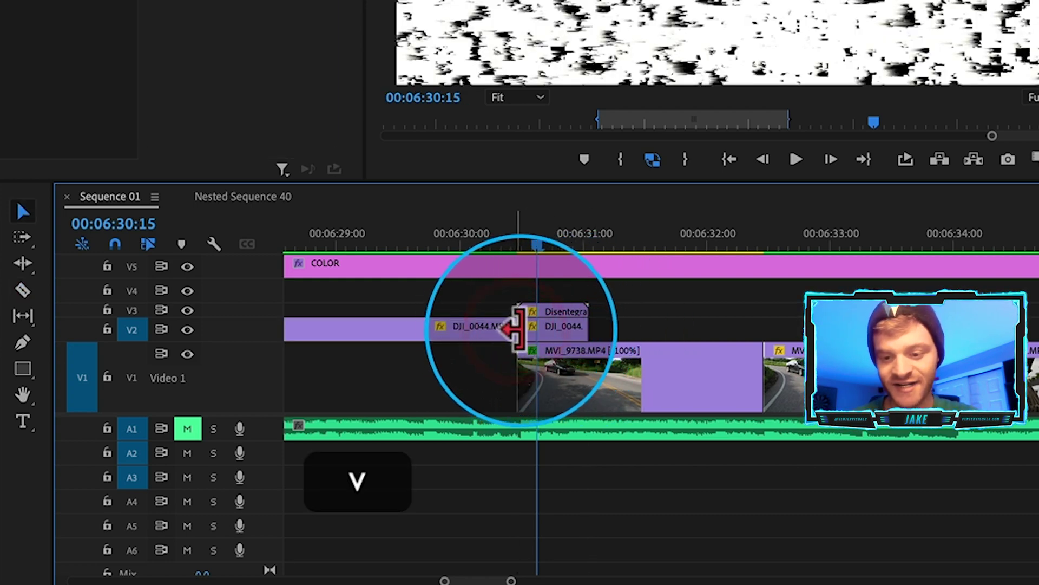
# - Move the portion of DJI_0044.MP4 before the matte back down to track V1
pyautogui.scroll(3, 517, 327)
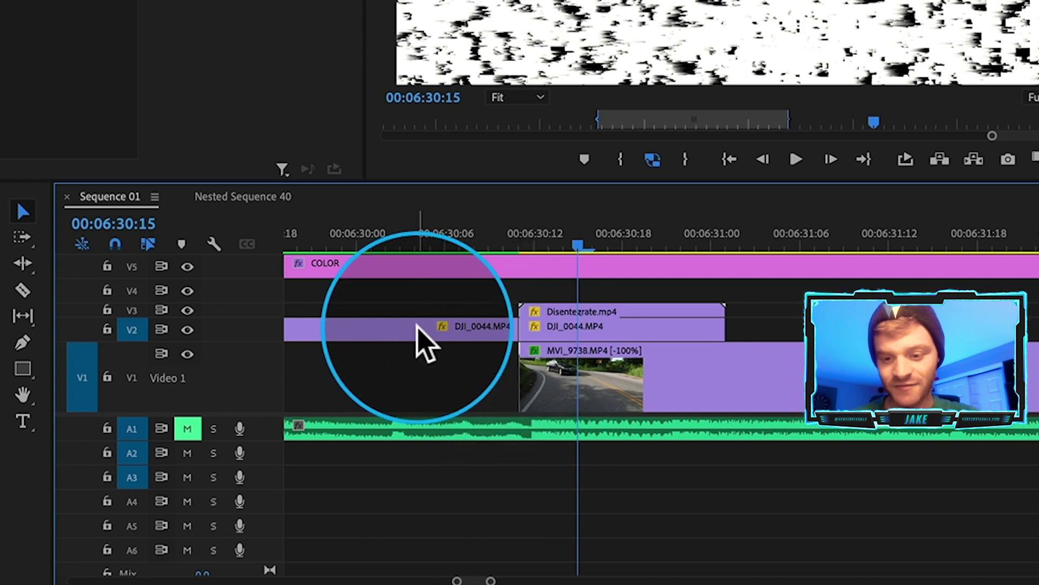
pyautogui.moveTo(425, 344); pyautogui.dragTo(448, 378)
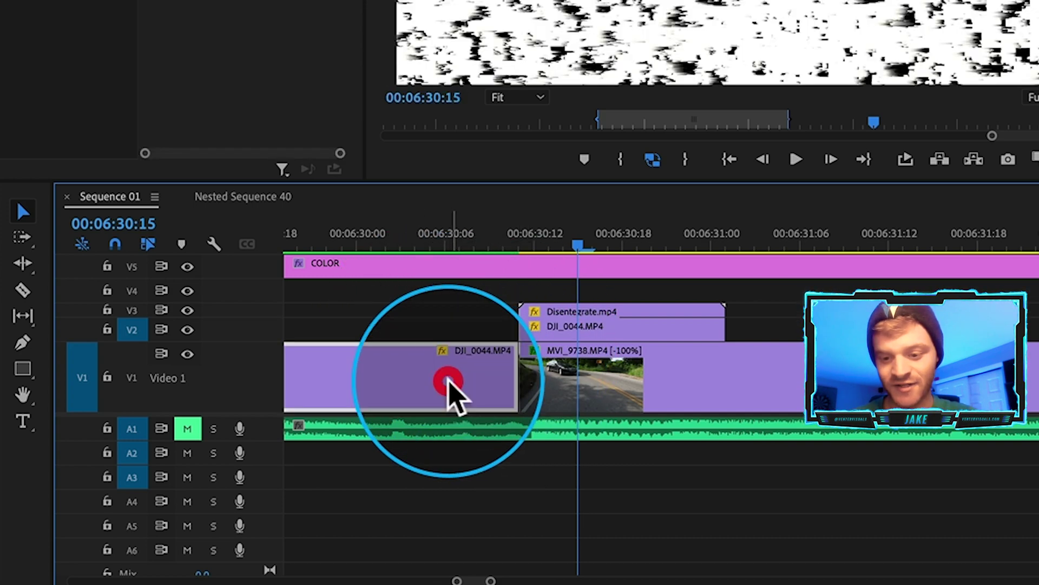
pyautogui.click(461, 318)
# - Apply the Track Matte Key effect to the short DJI_0044.MP4 piece on V2
pyautogui.click(577, 328)
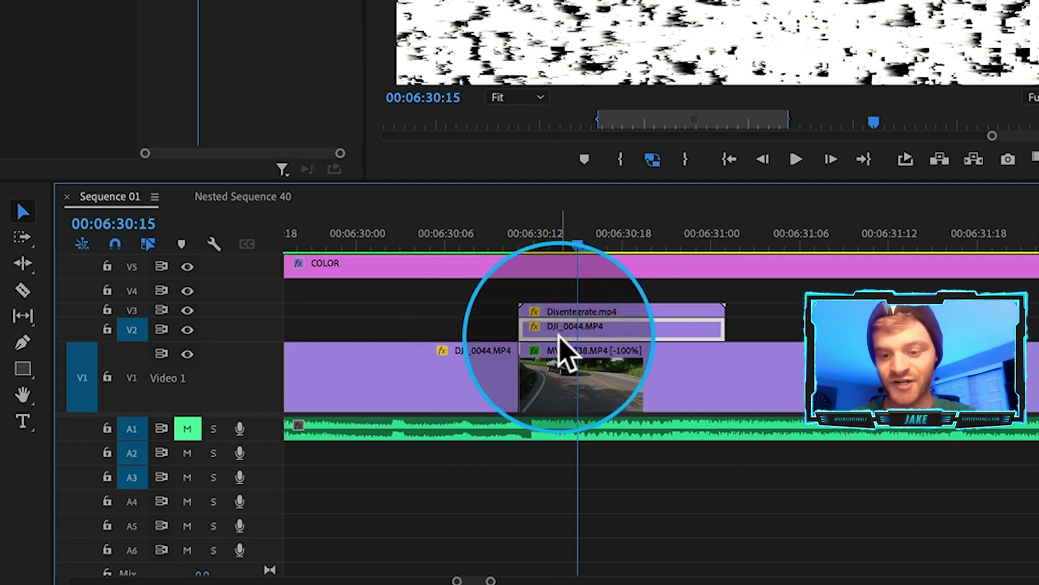
pyautogui.click(600, 325)
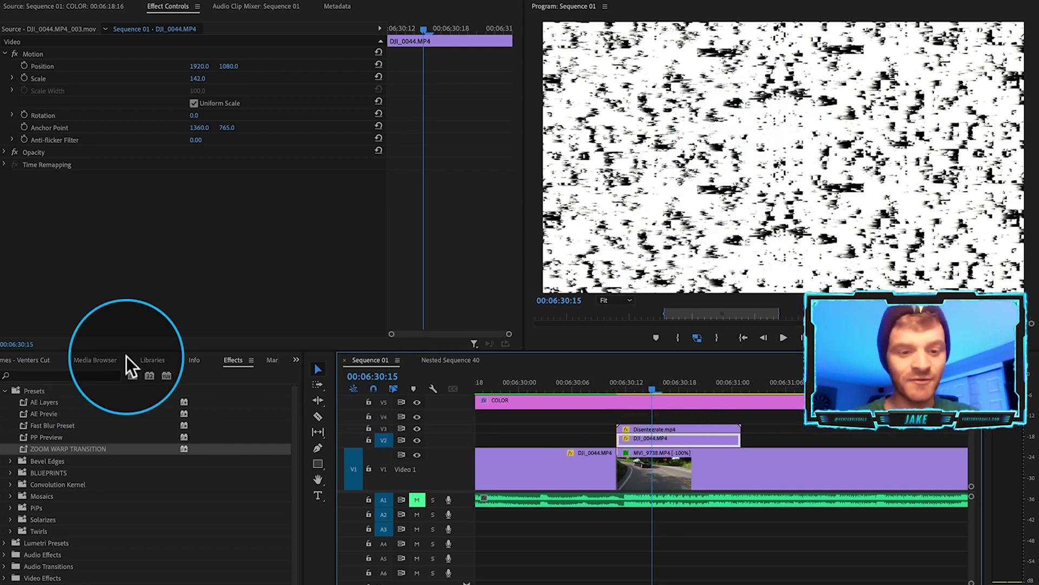
pyautogui.click(76, 376)
pyautogui.write('track')
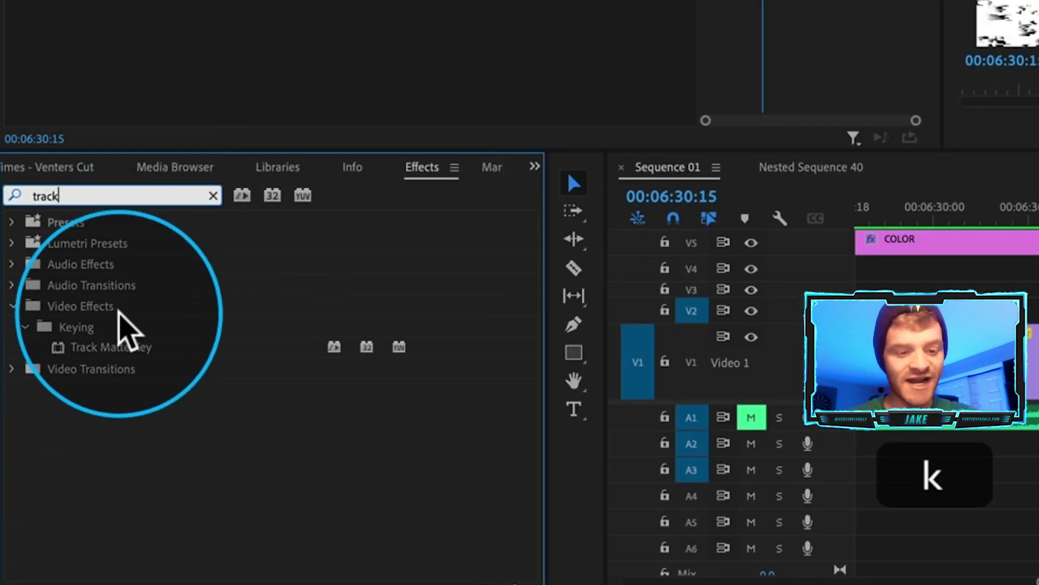
pyautogui.moveTo(116, 347); pyautogui.dragTo(465, 308)
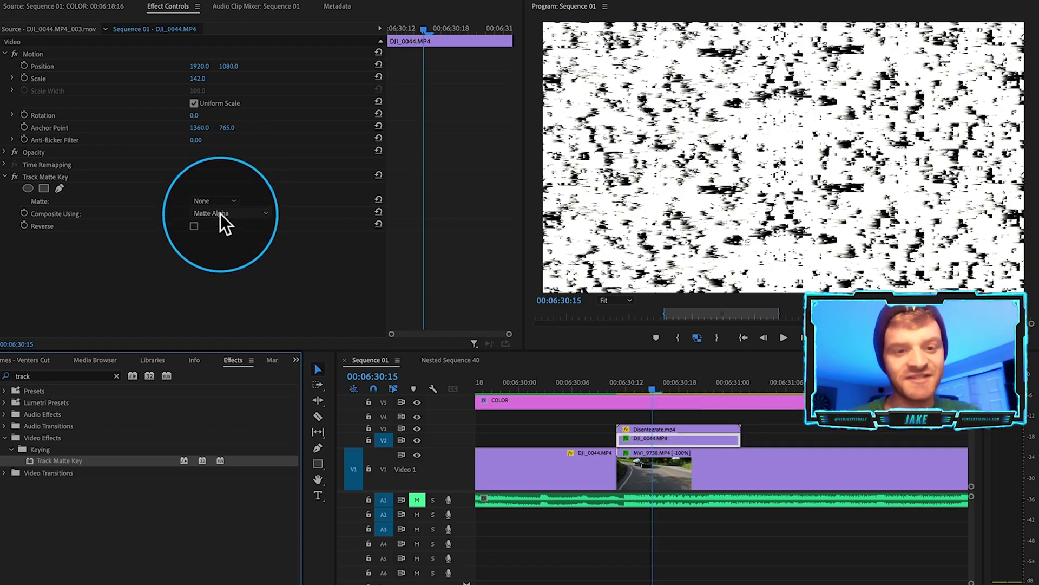
# - Set the Track Matte Key to composite using Matte Luma with Video 3 as the matte, and scrub through the transition
pyautogui.click(222, 213)
pyautogui.click(228, 237)
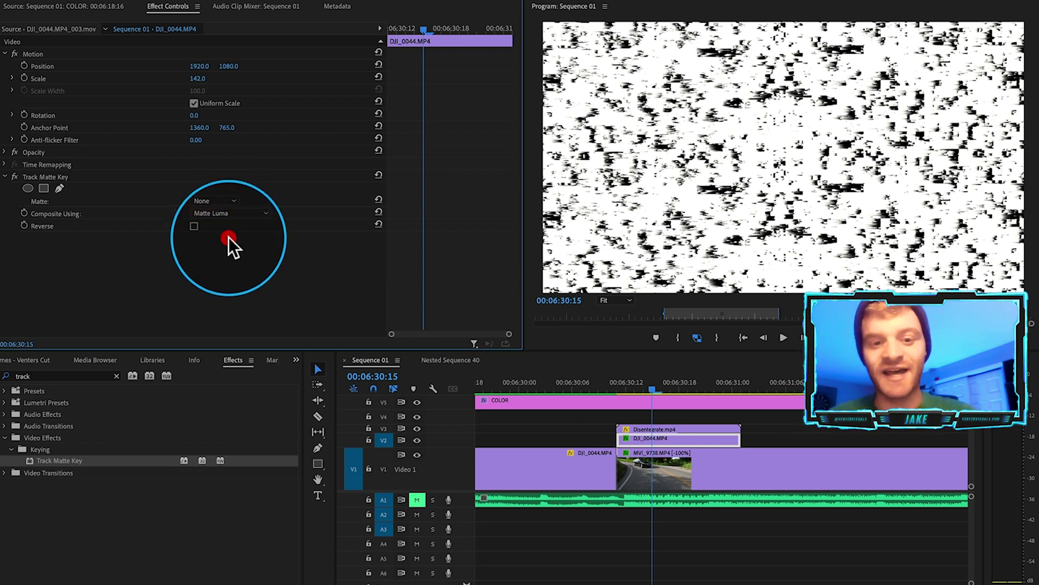
pyautogui.click(215, 200)
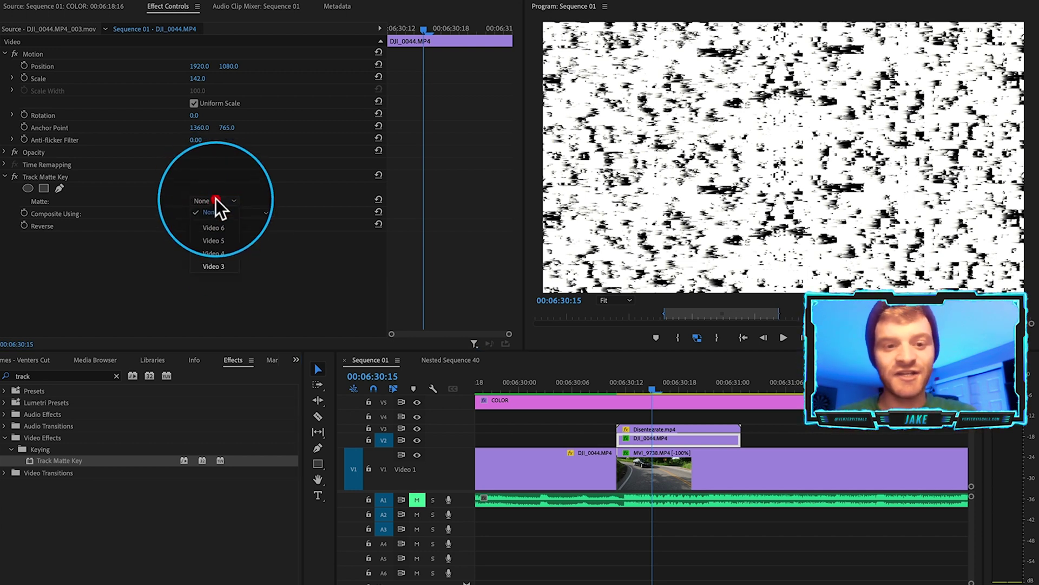
pyautogui.click(221, 265)
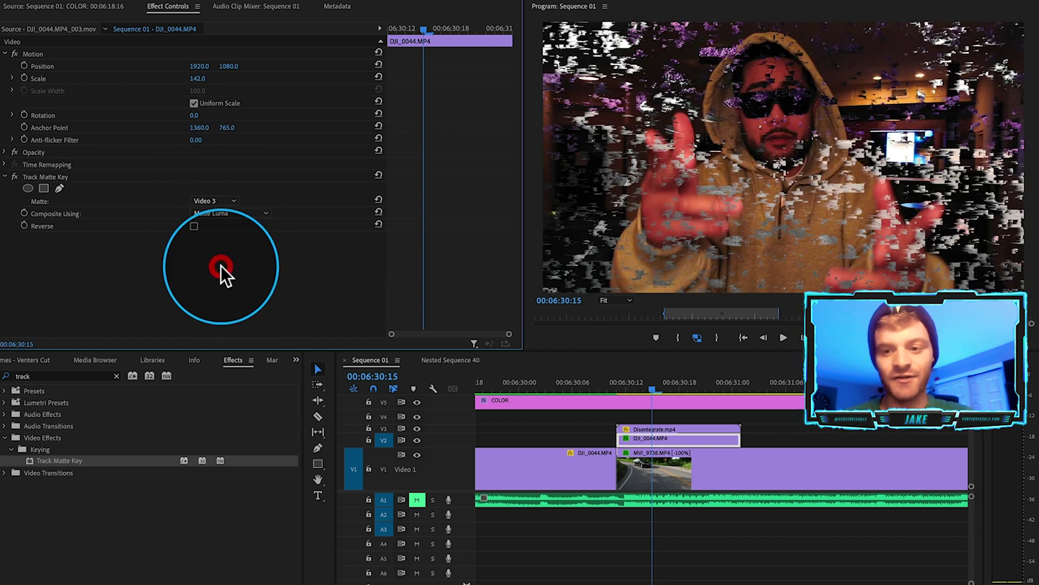
pyautogui.click(672, 429)
pyautogui.moveTo(664, 385); pyautogui.dragTo(674, 428)
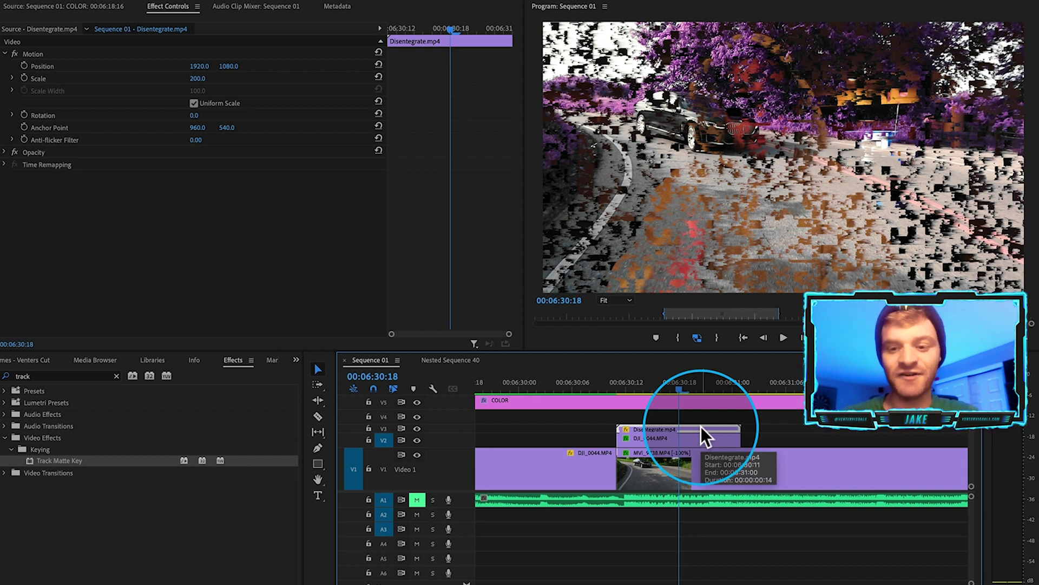
# - Replace the Disentegrate.mp4 matte with Elevator.mp4 on V3, starting at the cut after DJI_0044.MP4
pyautogui.press('BackSpace')
pyautogui.click(261, 416)
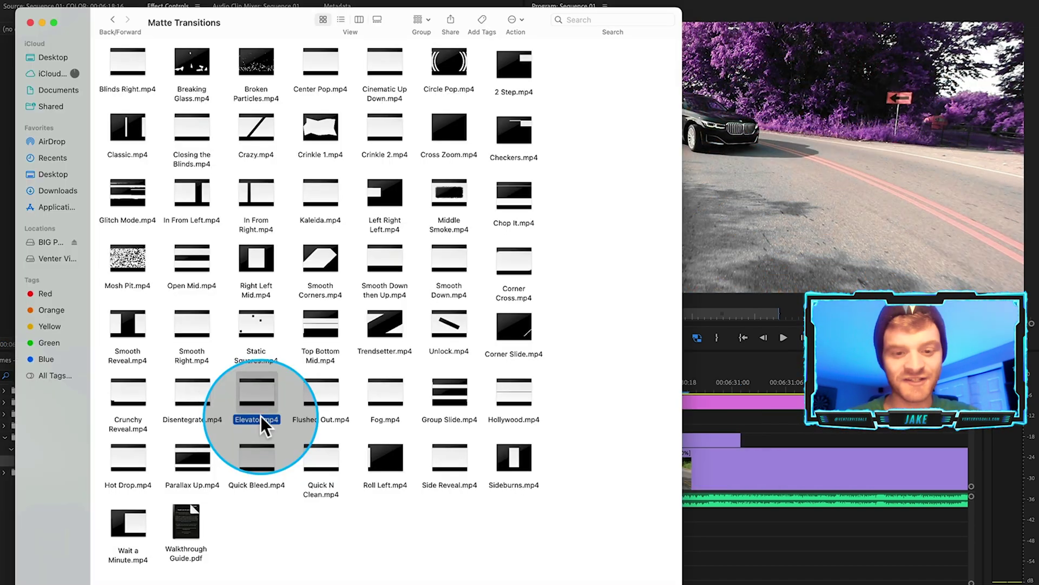
pyautogui.press('space')
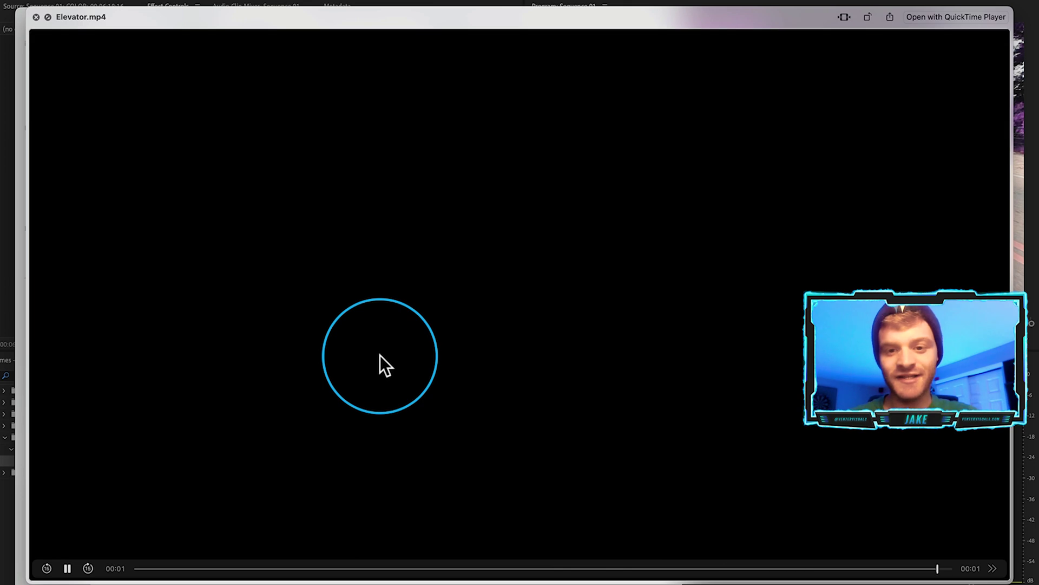
pyautogui.press('space')
pyautogui.moveTo(271, 394); pyautogui.dragTo(792, 424)
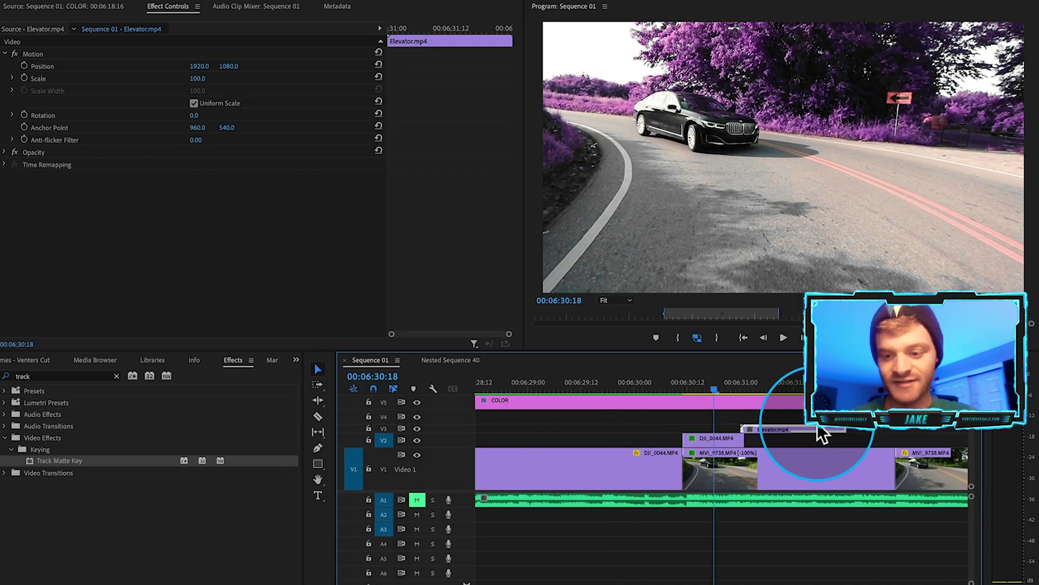
pyautogui.scroll(1, 807, 427)
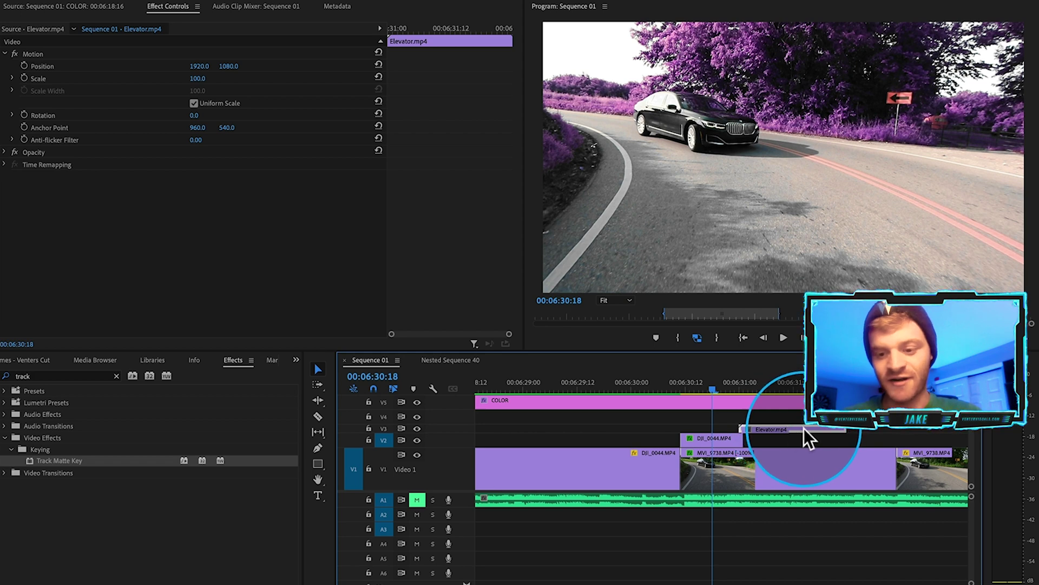
pyautogui.moveTo(804, 428); pyautogui.dragTo(748, 431)
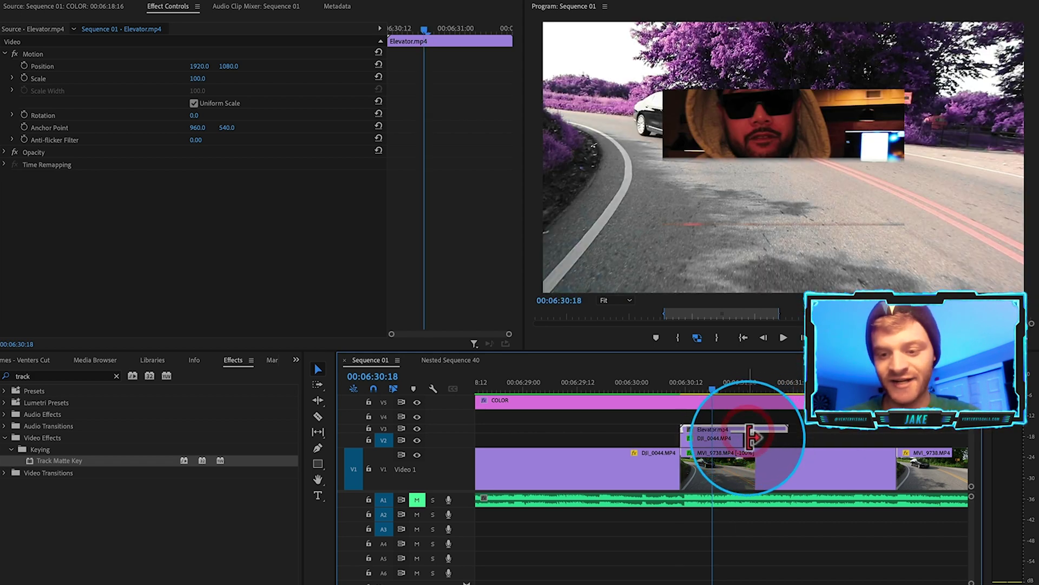
# - Set the scale of the Elevator.mp4 matte to 200 and extend the DJI_0044.MP4 piece on V2 to the matte's end
pyautogui.click(198, 78)
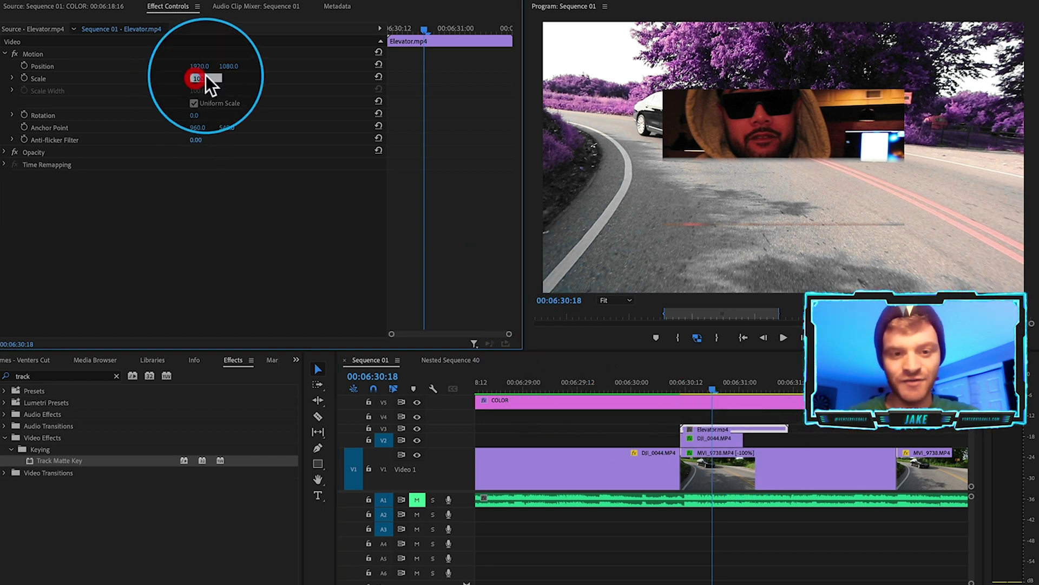
pyautogui.write('200')
pyautogui.press('Return')
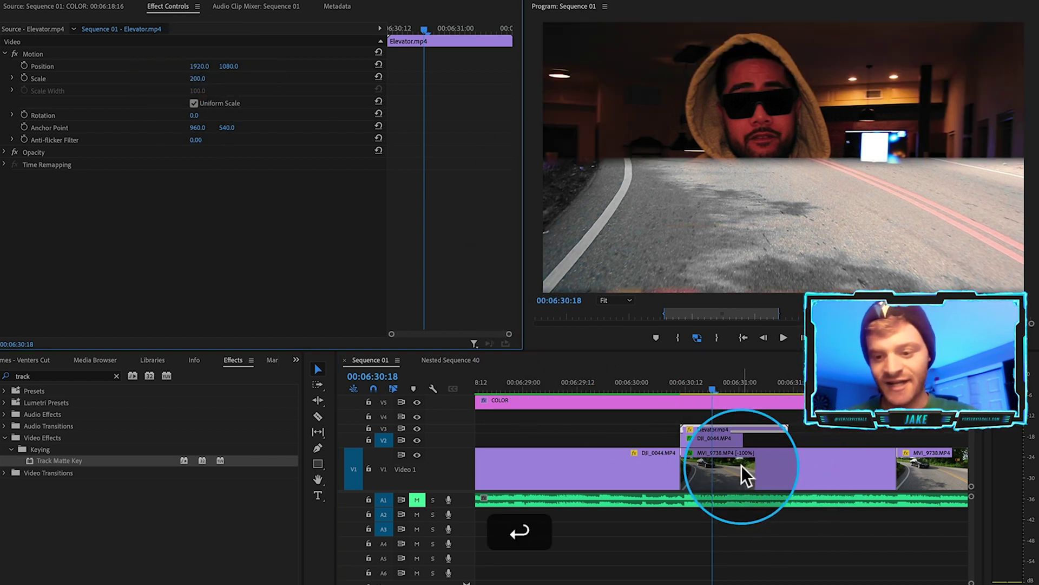
pyautogui.moveTo(742, 439); pyautogui.dragTo(785, 442)
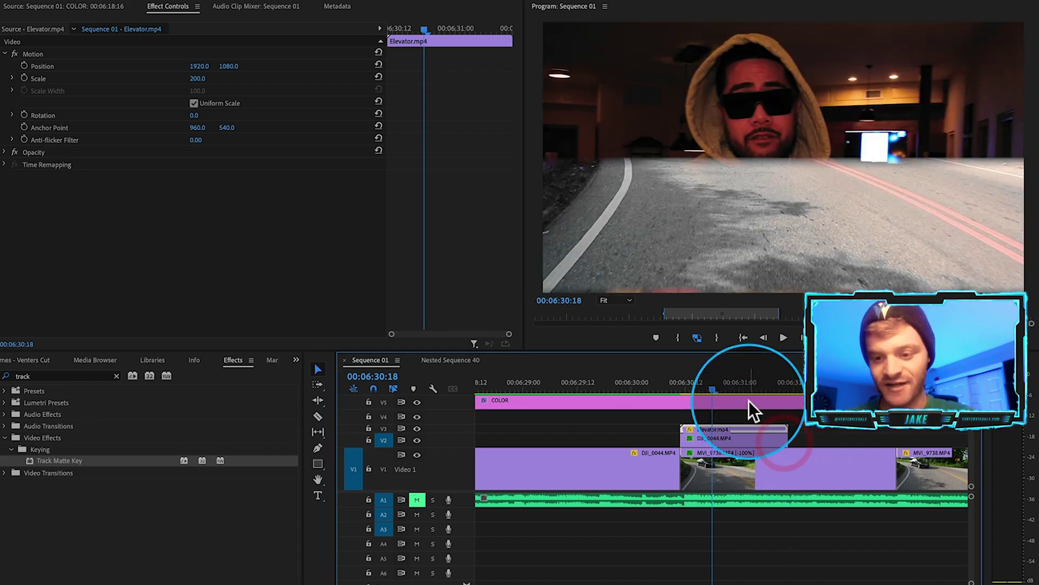
# - Mark an in-to-out range around the elevator transition starting at 00:06:27:08, and play it back
pyautogui.moveTo(729, 388); pyautogui.dragTo(596, 437)
pyautogui.press('-')
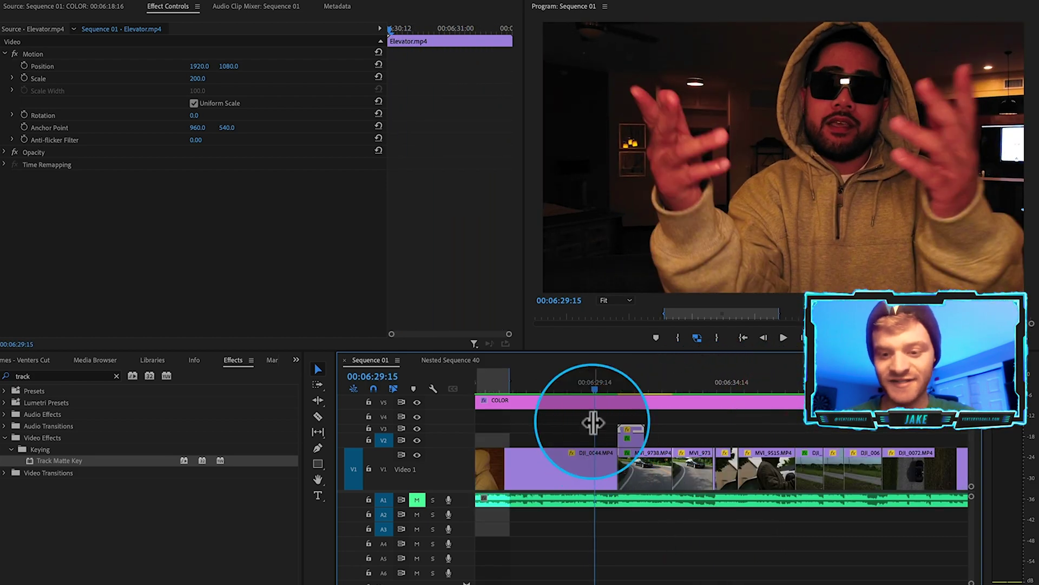
pyautogui.press('-')
pyautogui.click(557, 388)
pyautogui.press('i')
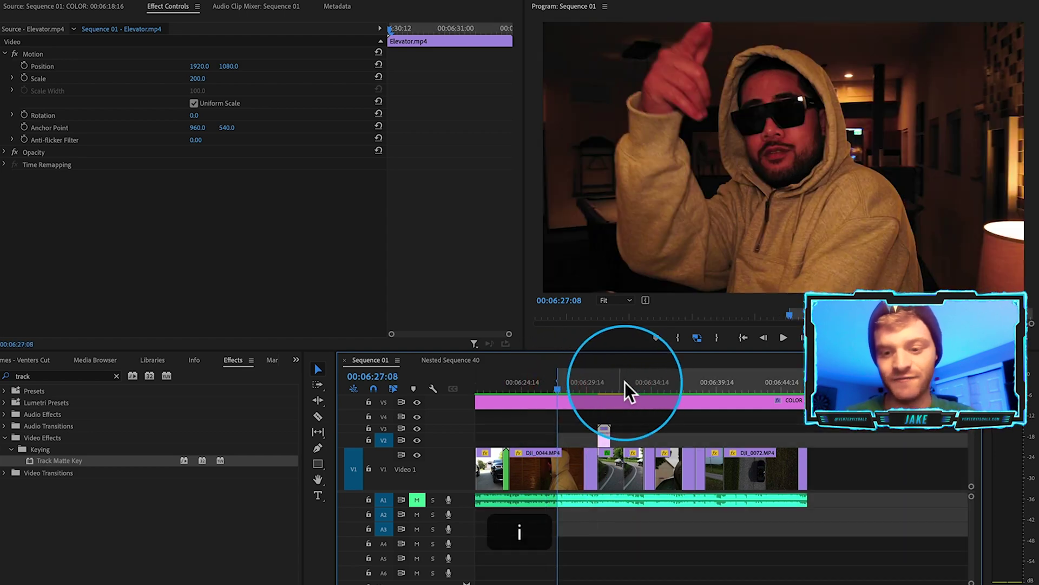
pyautogui.click(635, 382)
pyautogui.press('o')
pyautogui.click(555, 389)
pyautogui.press('space')
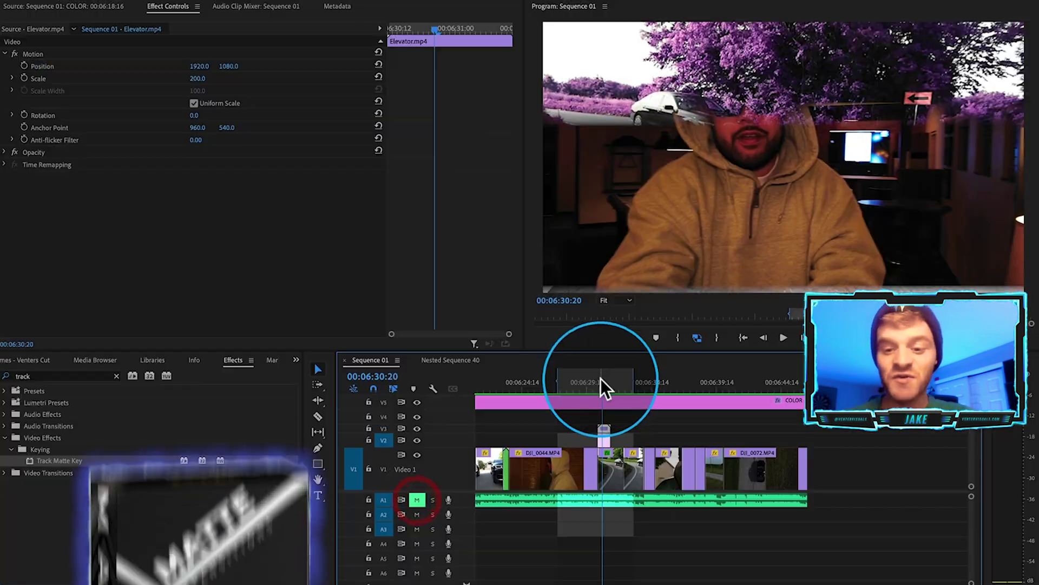
pyautogui.moveTo(606, 385); pyautogui.dragTo(606, 385)
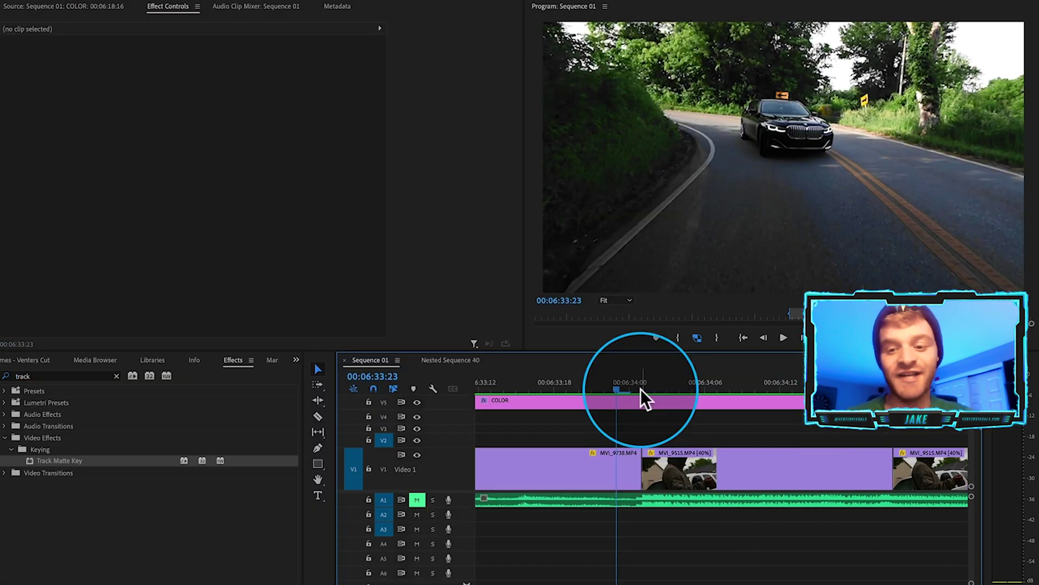
# - Around the MVI_9738/MVI_9515 cut, split MVI_9738.MP4 at 00:06:33:20 and MVI_9515.MP4 at 00:06:34:06
pyautogui.click(642, 383)
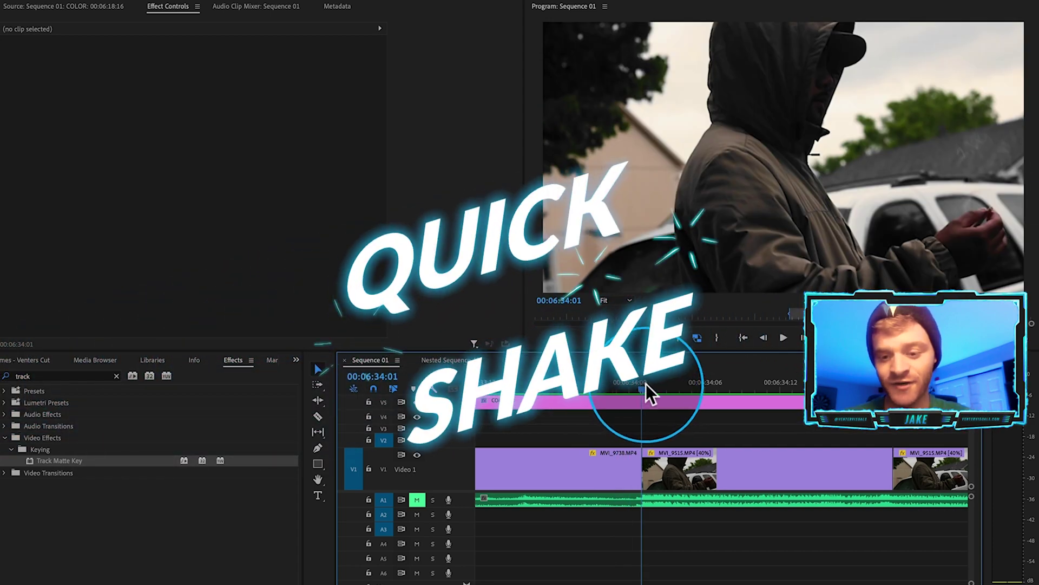
pyautogui.hotkey('shift', 'Left')
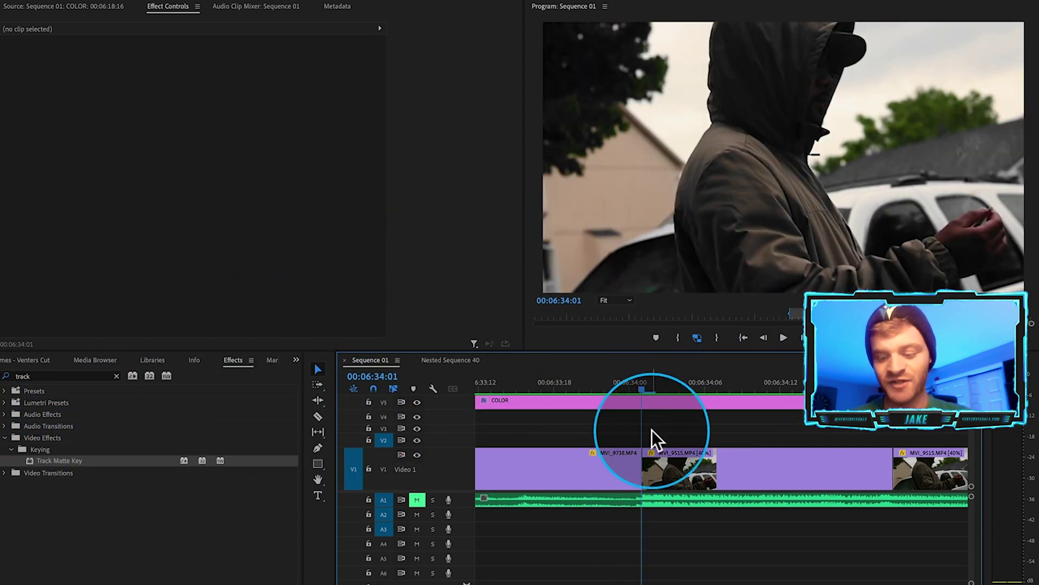
pyautogui.hotkey('shift', 'Left')
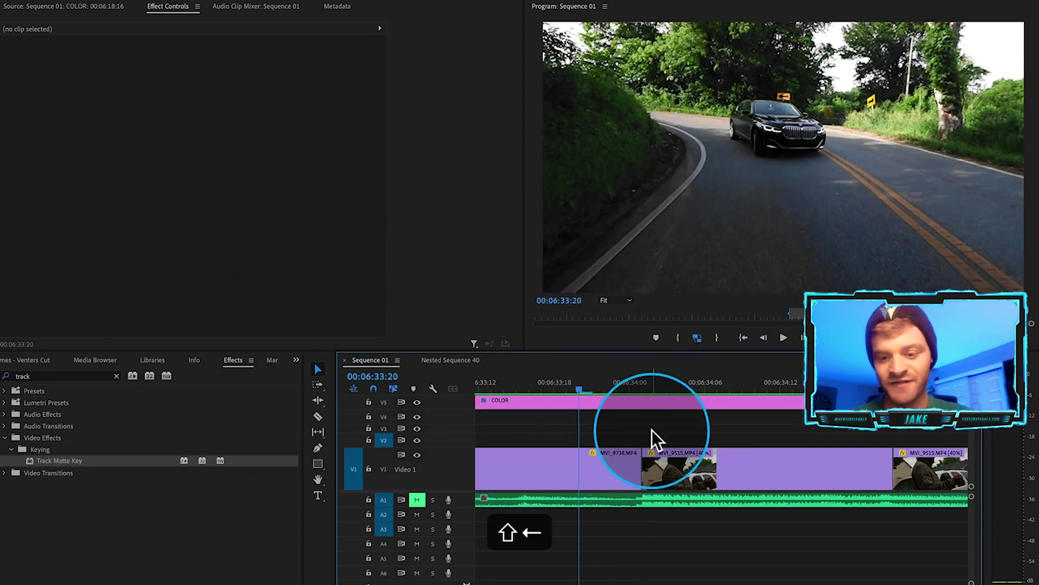
pyautogui.press('c')
pyautogui.click(578, 468)
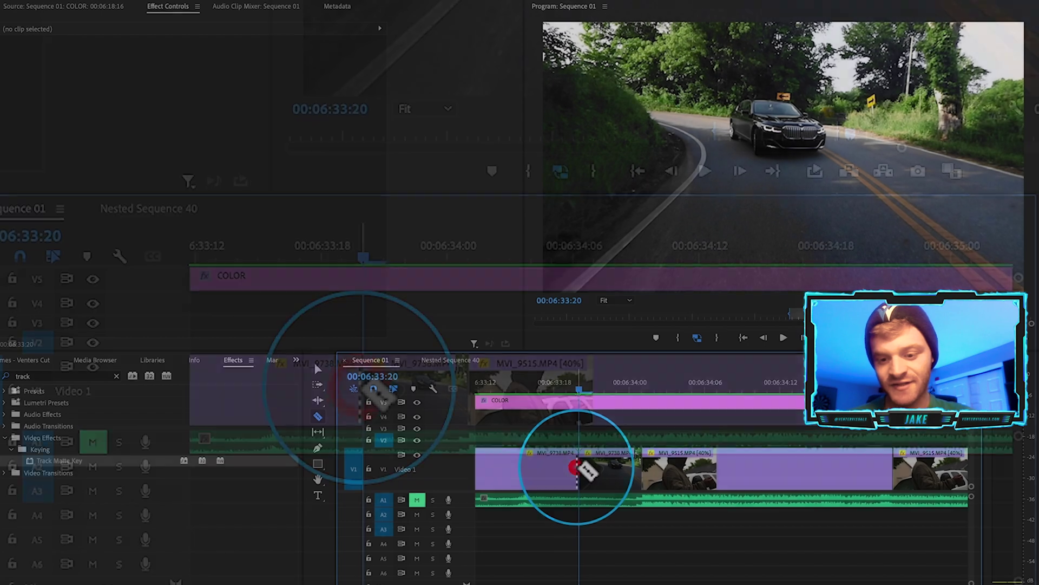
pyautogui.hotkey('shift', 'Right')
pyautogui.hotkey('shift', 'Right')
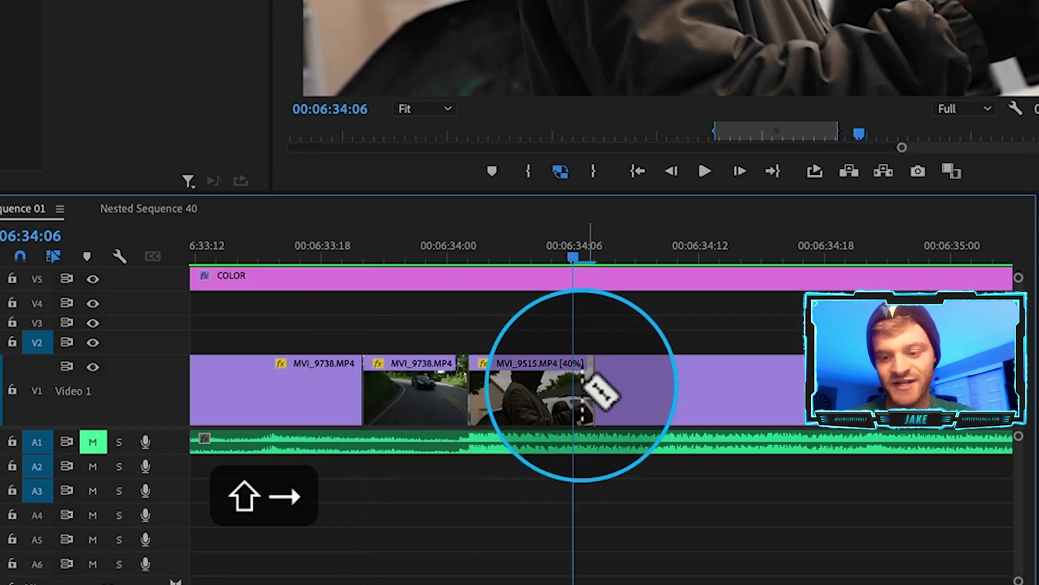
pyautogui.click(575, 382)
# - Nest the two short MVI_9738.MP4 and MVI_9515.MP4 pieces around the cut, keeping the suggested sequence name
pyautogui.press('v')
pyautogui.rightClick(425, 391)
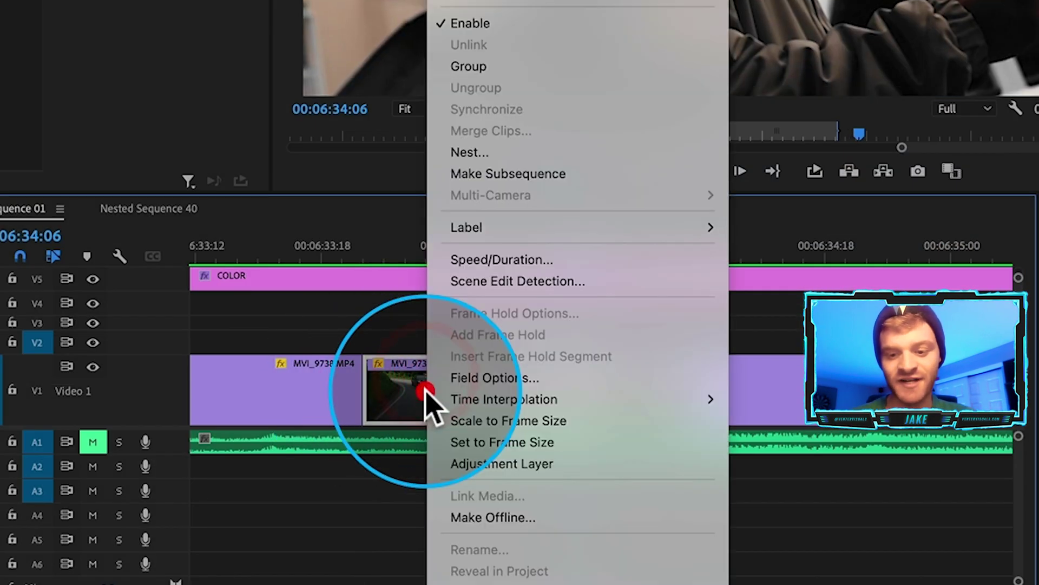
pyautogui.click(474, 154)
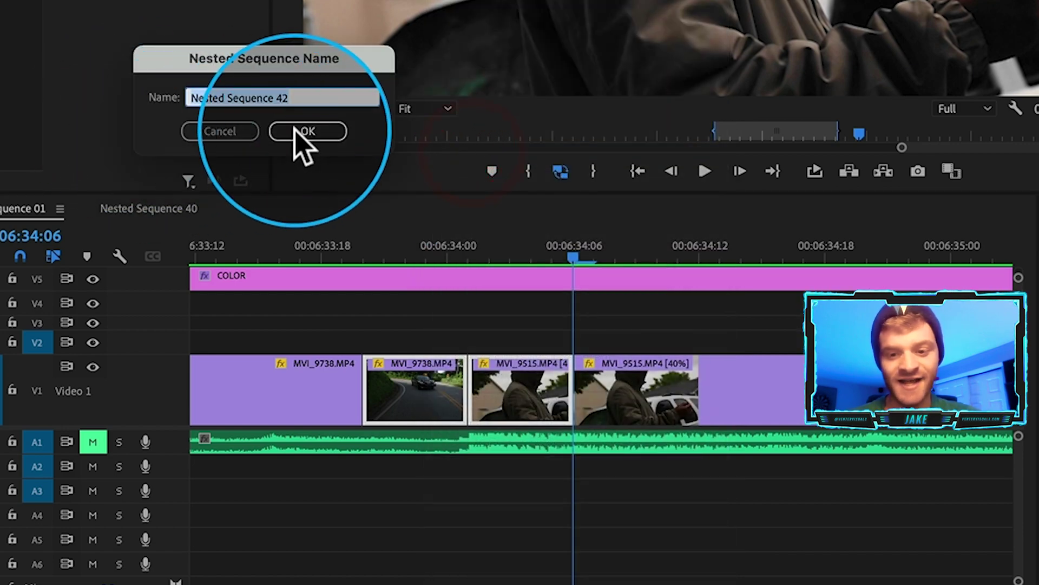
pyautogui.click(307, 131)
# - Find the Transform effect and apply it to the new nested clip
pyautogui.write('tras')
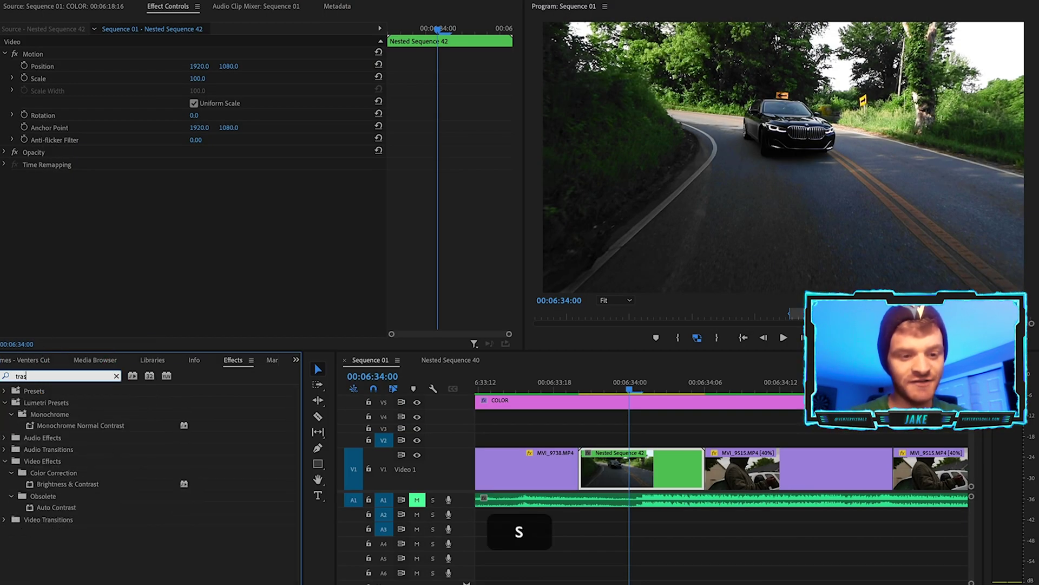
pyautogui.press('BackSpace')
pyautogui.write('nsform')
pyautogui.click(48, 460)
pyautogui.moveTo(39, 463); pyautogui.dragTo(611, 467)
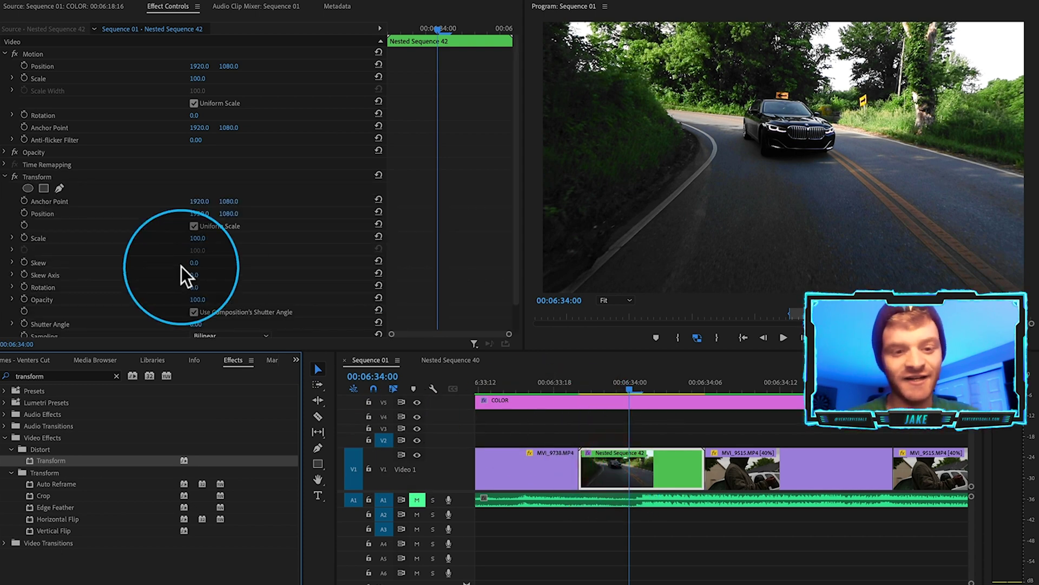
# - Keyframe Transform Position and Scale at the nest's start, and set scale 217 and position 1920, 1823 a couple of frames in
pyautogui.click(24, 214)
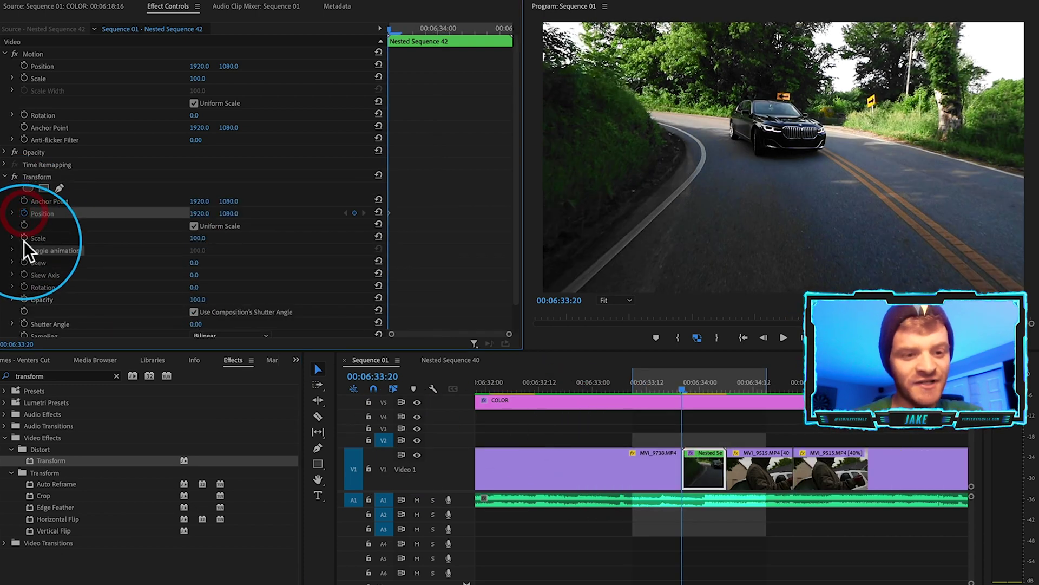
pyautogui.click(24, 238)
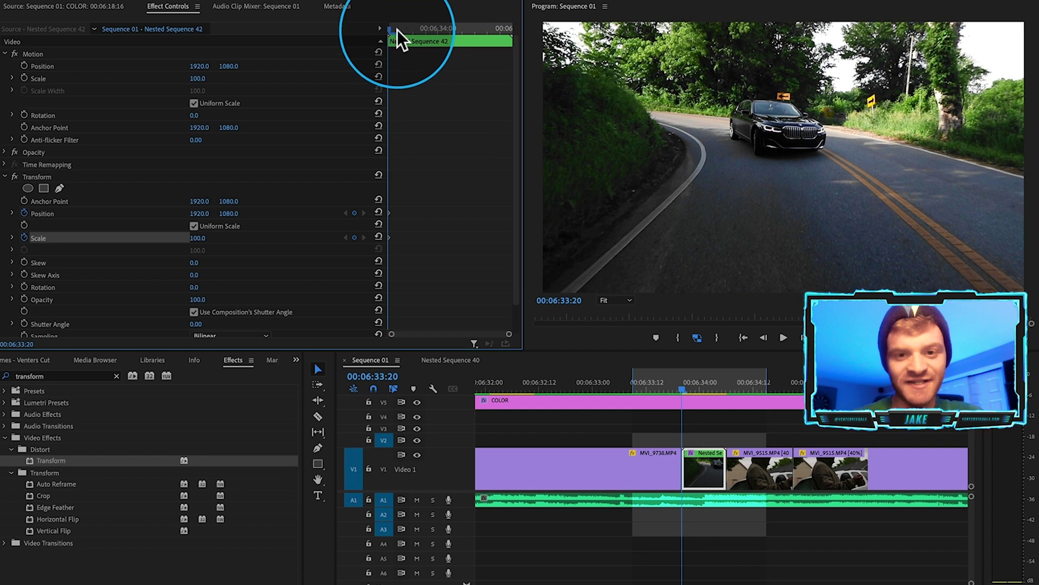
pyautogui.moveTo(391, 28); pyautogui.dragTo(402, 29)
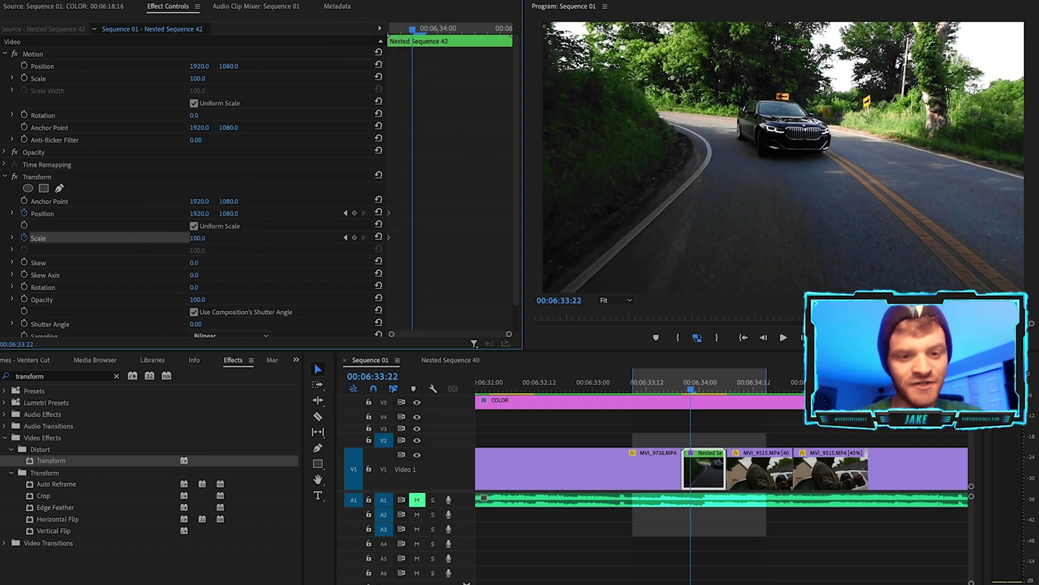
pyautogui.moveTo(206, 237); pyautogui.dragTo(232, 212)
pyautogui.click(412, 25)
# - Reset the Transform scale and position to their defaults at 00:06:33:23
pyautogui.moveTo(412, 24); pyautogui.dragTo(426, 31)
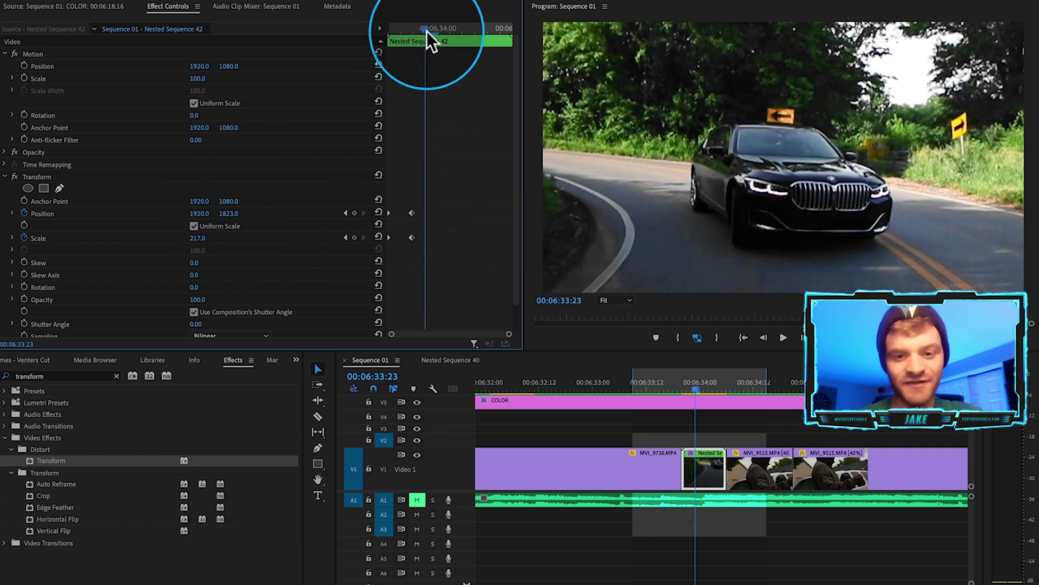
pyautogui.click(378, 237)
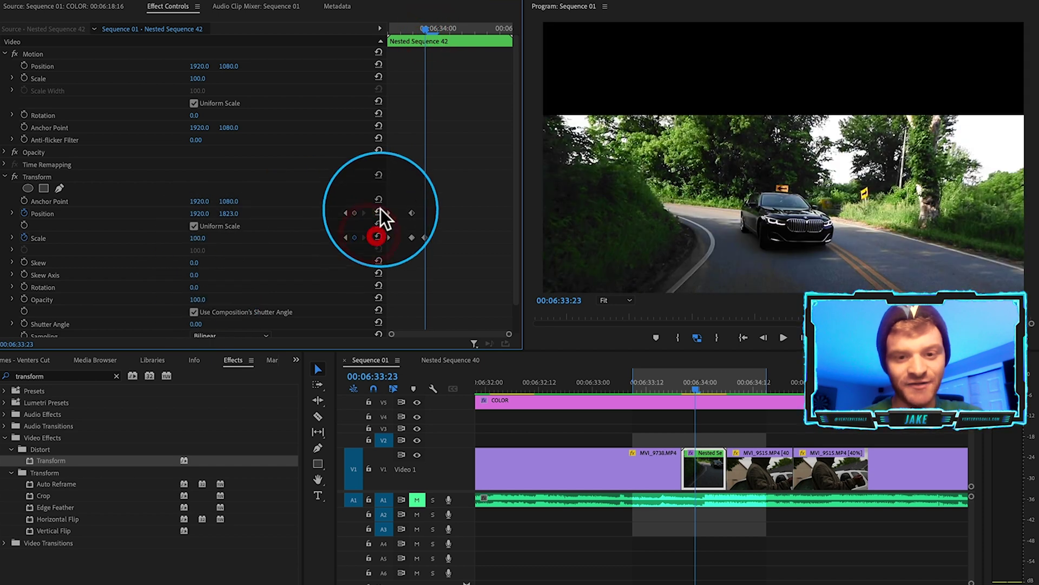
pyautogui.click(380, 211)
# - Keyframe further Transform scale and position jumps across the rest of the nest, including position 736, 1113 at 00:06:34:02
pyautogui.moveTo(448, 30)
pyautogui.mouseDown()
pyautogui.moveTo(431, 32)
pyautogui.moveTo(460, 28)
pyautogui.mouseUp()
pyautogui.moveTo(199, 237); pyautogui.dragTo(251, 214)
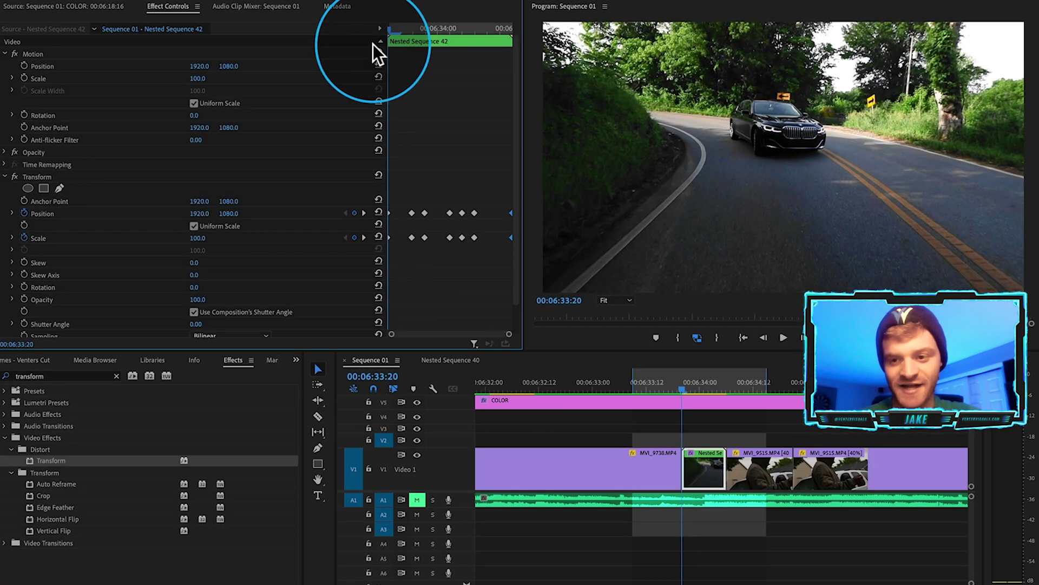
pyautogui.moveTo(372, 44); pyautogui.dragTo(440, 66)
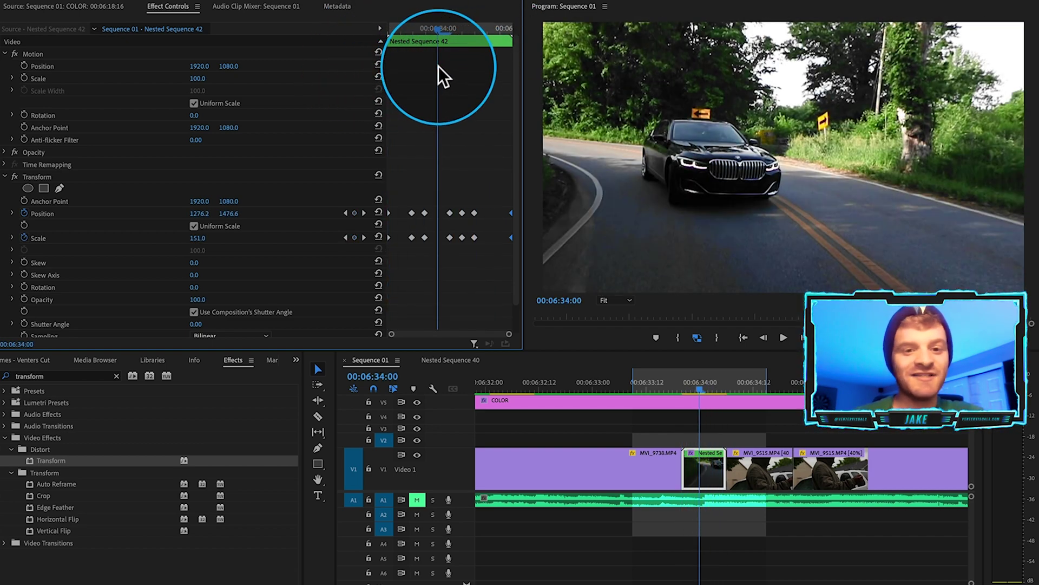
# - Set the Transform effect's Shutter Angle to 151 and adjust it further for motion blur
pyautogui.scroll(-2, 95, 233)
pyautogui.click(193, 294)
pyautogui.write('151')
pyautogui.press('Return')
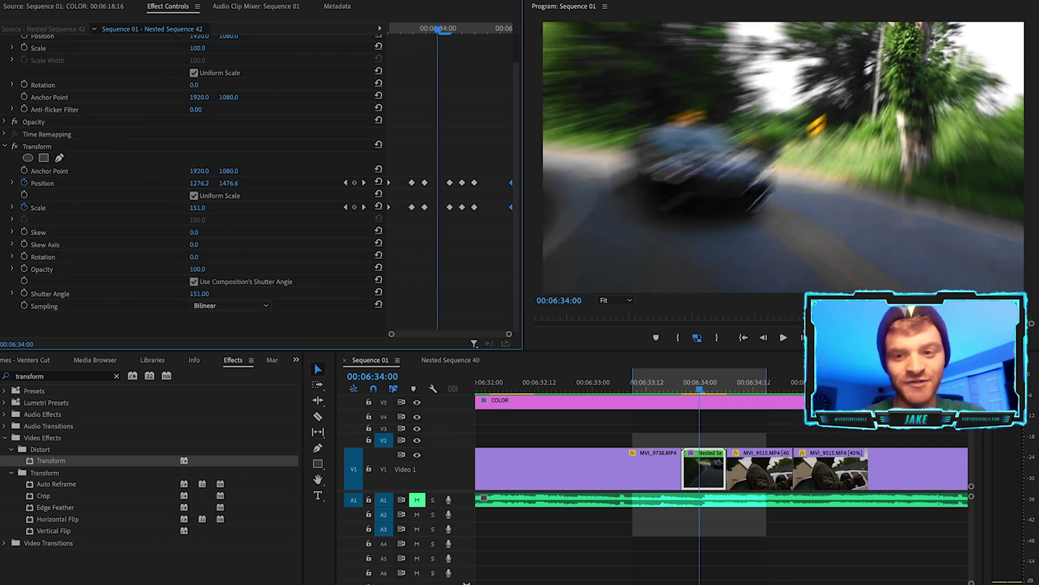
pyautogui.moveTo(200, 293); pyautogui.dragTo(230, 293)
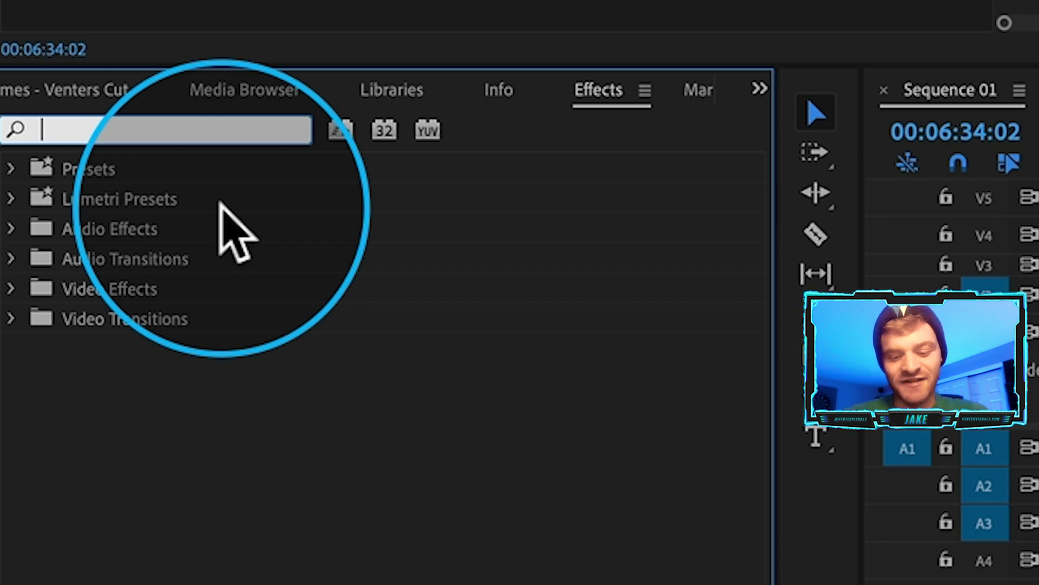
# - Find the Brightness & Contrast effect and apply it to the nested shake clip
pyautogui.write('brigh')
pyautogui.click(213, 341)
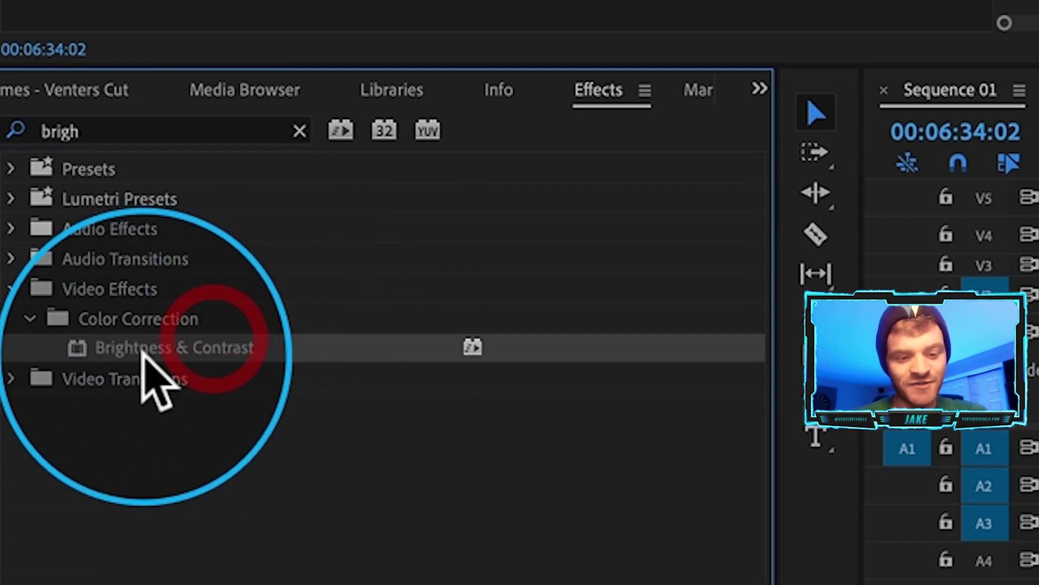
pyautogui.moveTo(110, 349); pyautogui.dragTo(385, 364)
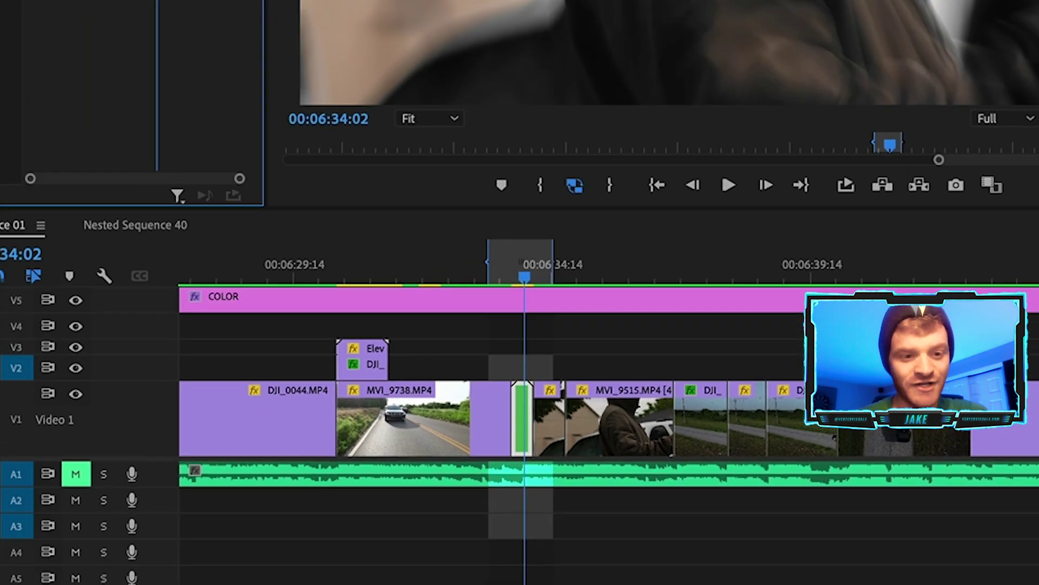
# - Keyframe Brightness and Contrast at 0 at the nest's start, and set brightness 100 and contrast 73 at the cut
pyautogui.click(24, 213)
pyautogui.click(24, 225)
pyautogui.moveTo(498, 203); pyautogui.dragTo(446, 231)
pyautogui.click(445, 231)
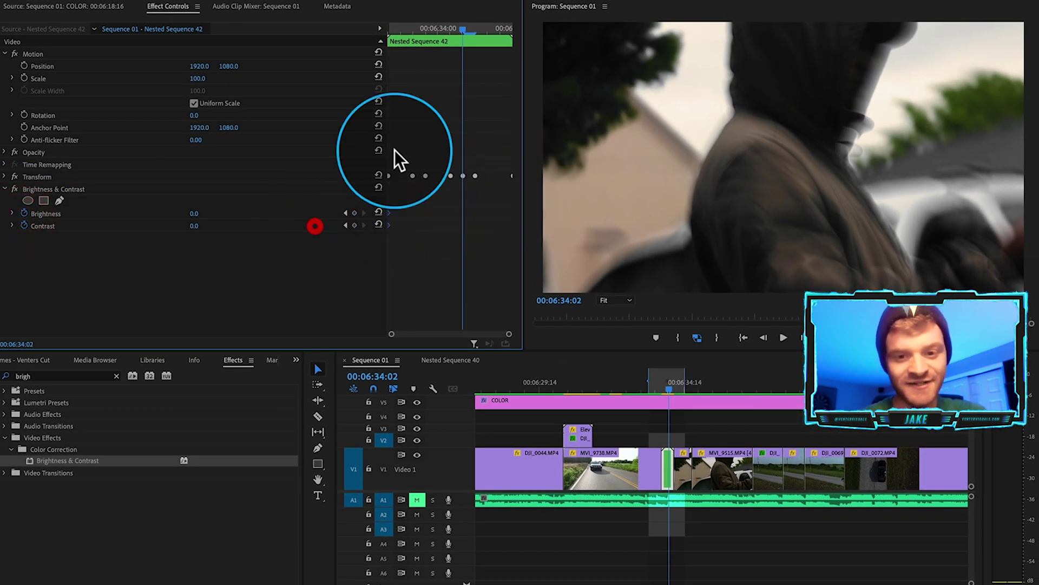
pyautogui.click(451, 27)
pyautogui.moveTo(194, 226)
pyautogui.mouseDown()
pyautogui.moveTo(214, 213)
pyautogui.moveTo(196, 213)
pyautogui.moveTo(209, 226)
pyautogui.mouseUp()
# - Reset Brightness and Contrast to 0 near the nest's end and place those keyframes on its last edge
pyautogui.moveTo(453, 30); pyautogui.dragTo(498, 36)
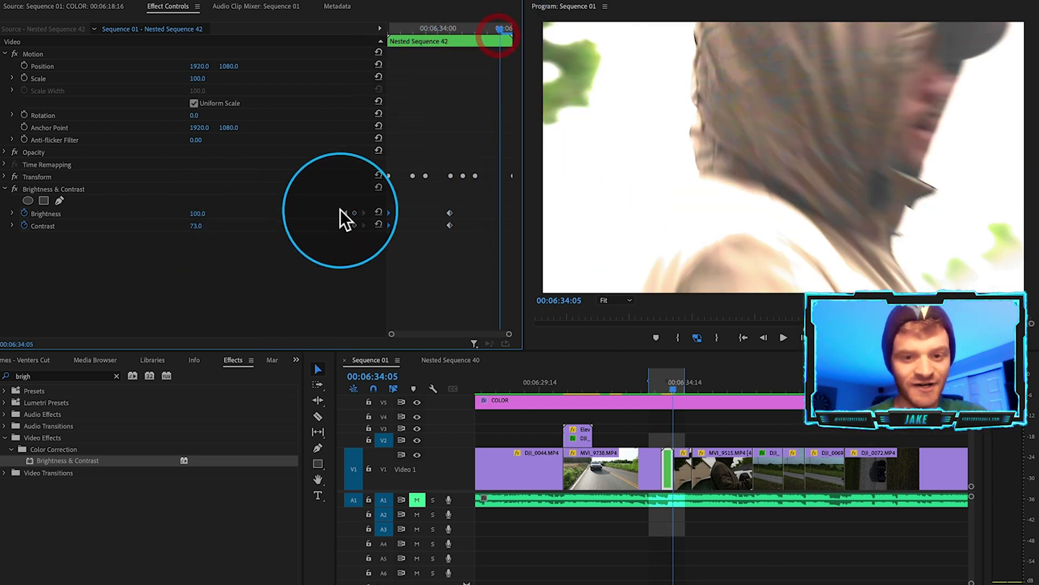
pyautogui.click(379, 212)
pyautogui.click(378, 225)
pyautogui.moveTo(512, 229); pyautogui.dragTo(594, 227)
# - Unmute audio track A1 and play back the shake transition from before the nested clip
pyautogui.moveTo(482, 28); pyautogui.dragTo(385, 96)
pyautogui.scroll(-2, 664, 473)
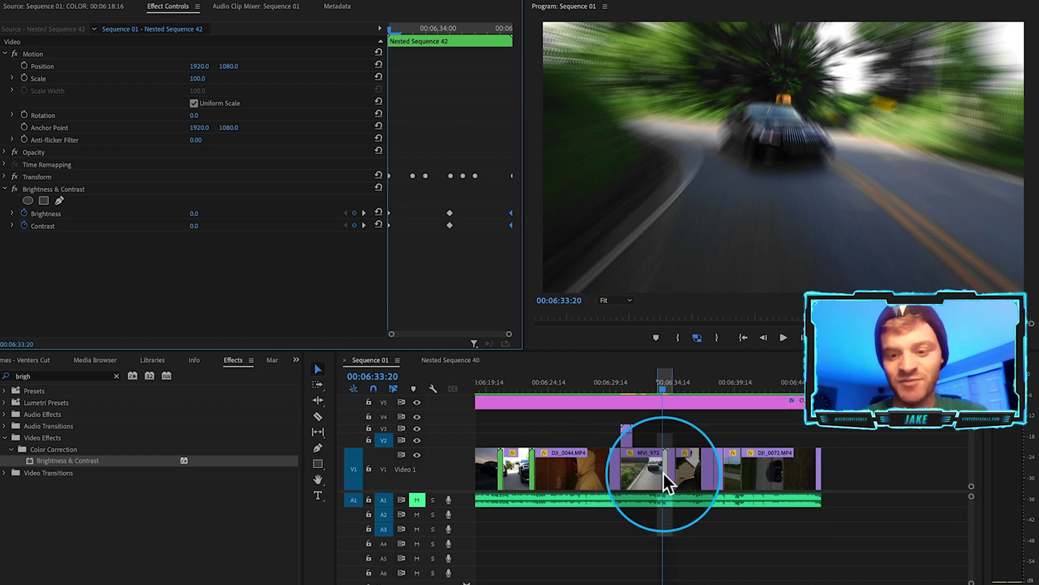
pyautogui.moveTo(658, 381); pyautogui.dragTo(642, 380)
pyautogui.click(416, 500)
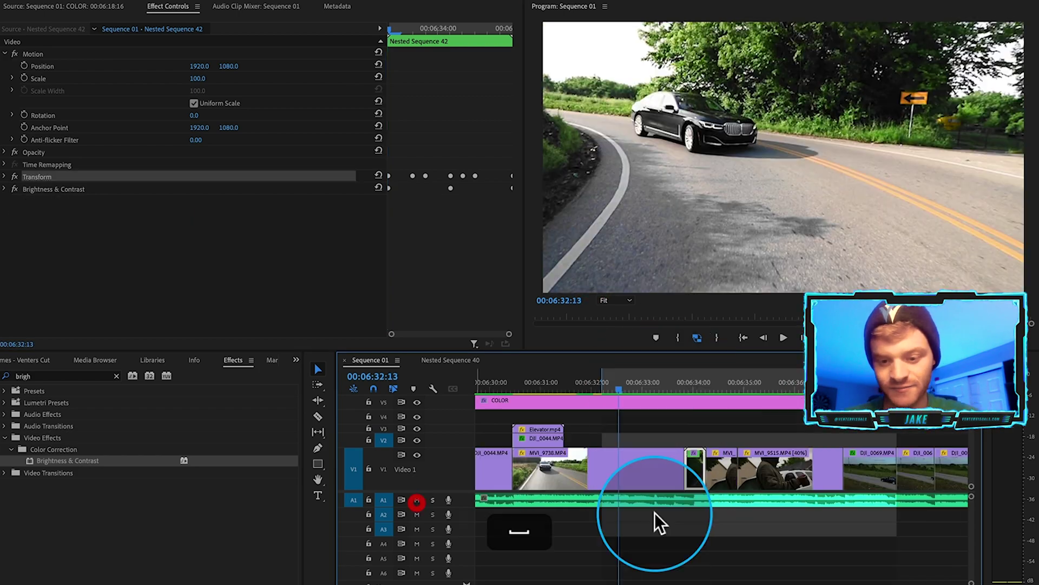
pyautogui.press('space')
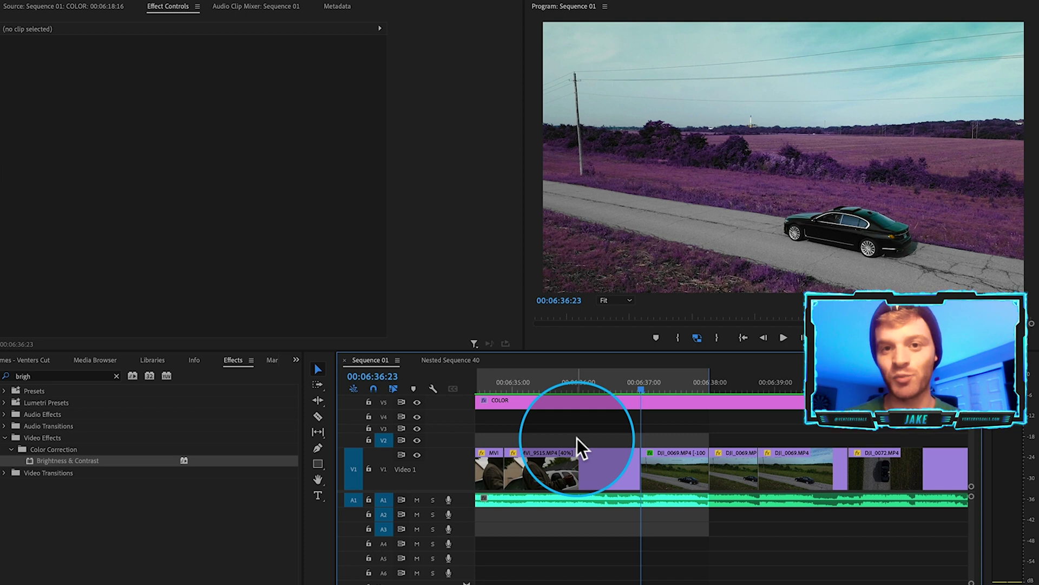
# - Mute audio track A1, and split MVI_9515.MP4 at 00:06:36:18 and DJI_0069.MP4 at 00:06:37:04 around their shared cut
pyautogui.press('=')
pyautogui.press('-')
pyautogui.press('-')
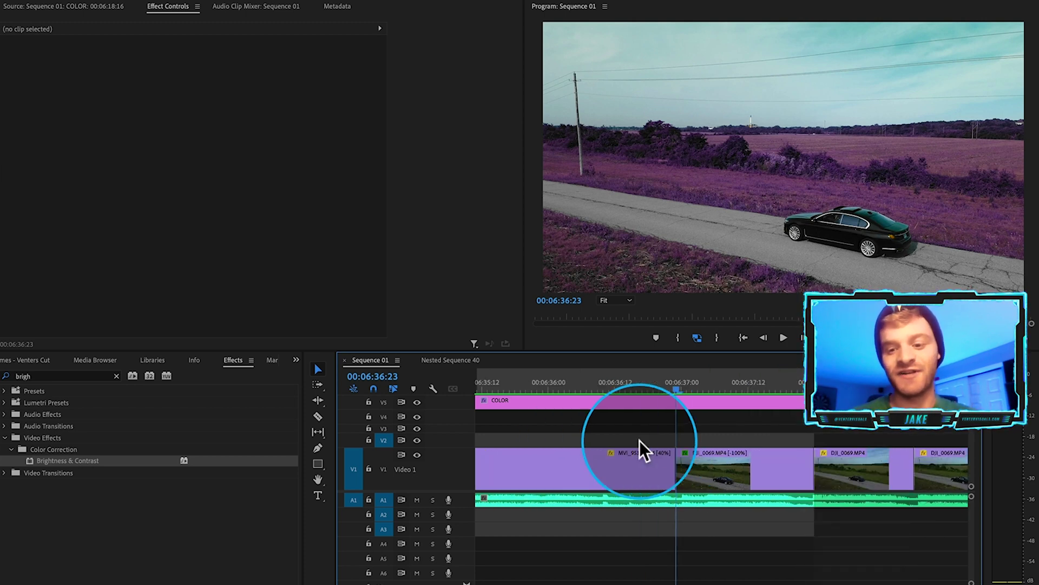
pyautogui.click(417, 499)
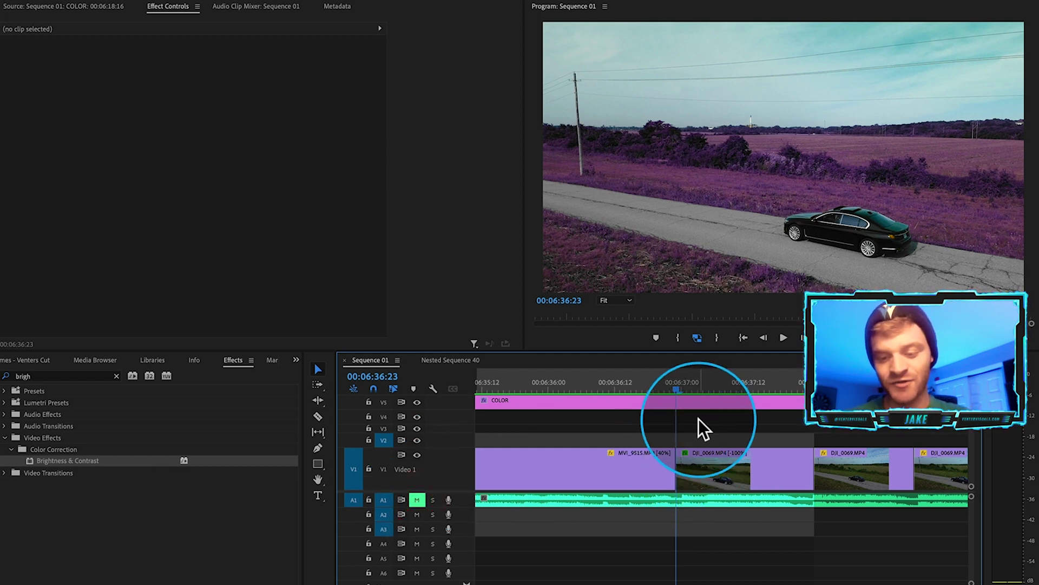
pyautogui.hotkey('shift', 'Left')
pyautogui.hotkey('shift', 'c')
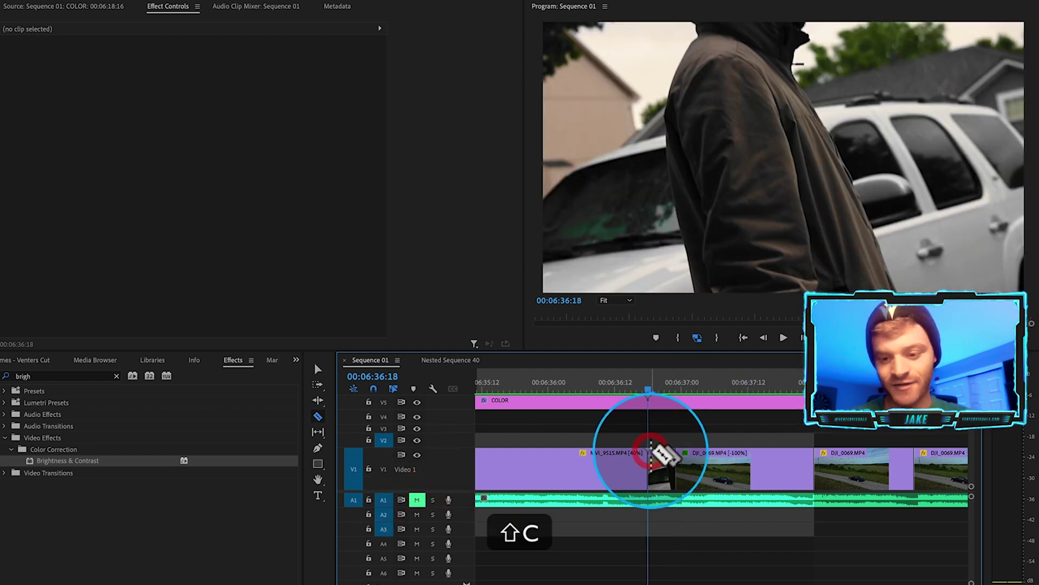
pyautogui.hotkey('shift', 'Right')
pyautogui.hotkey('shift', 'Right')
pyautogui.click(705, 465)
# - Nest the short MVI_9515.MP4 and DJI_0069.MP4 pieces around the cut, keeping the suggested sequence name
pyautogui.press('v')
pyautogui.click(668, 460)
pyautogui.rightClick(666, 464)
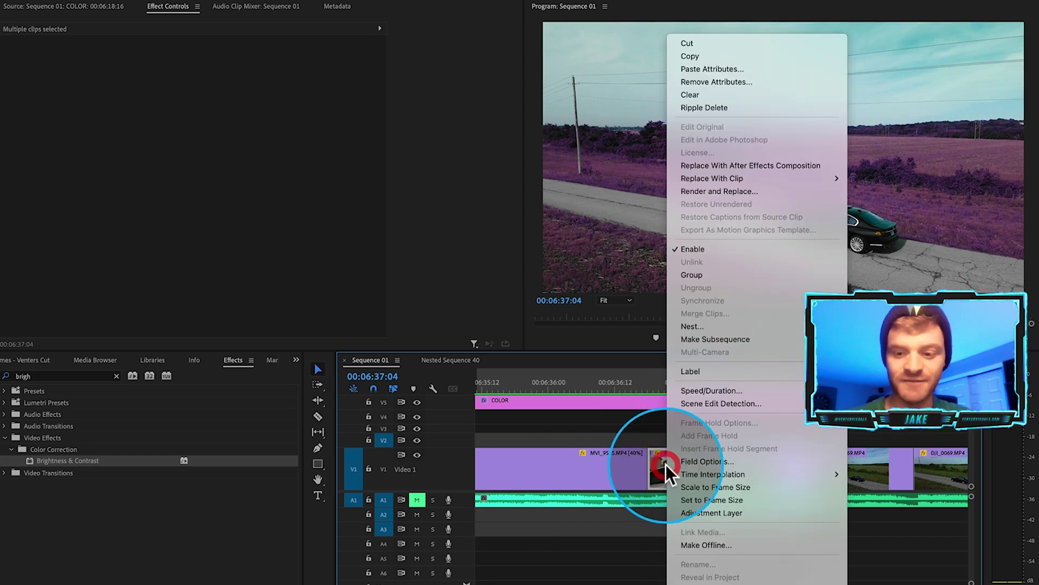
pyautogui.click(720, 325)
pyautogui.click(536, 311)
# - Find the Luma Corrector effect and apply it to the nested clip between MVI_9515.MP4 and DJI_0069.MP4
pyautogui.click(672, 381)
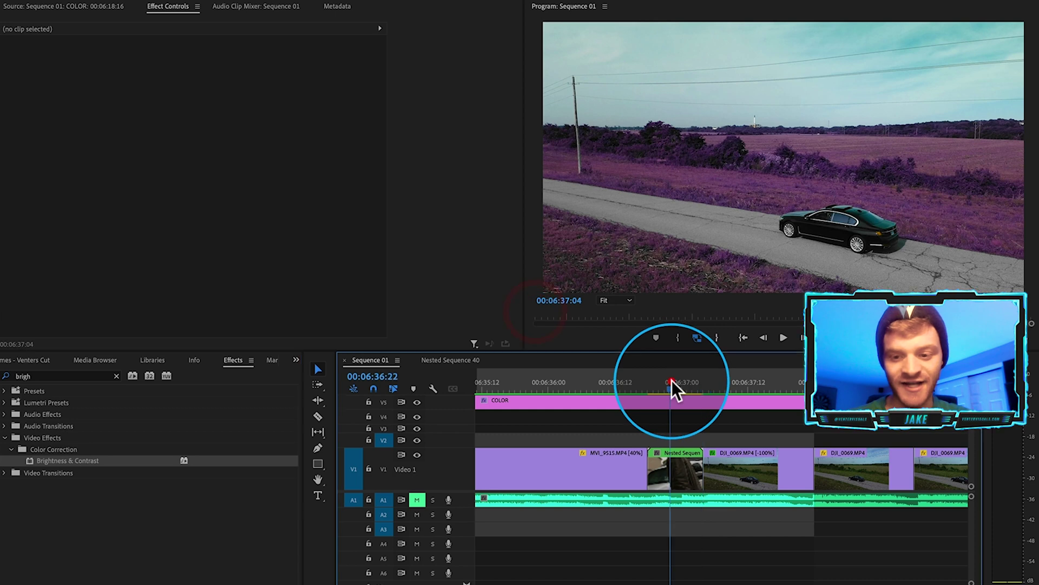
pyautogui.click(76, 376)
pyautogui.write('luma')
pyautogui.moveTo(62, 485); pyautogui.dragTo(672, 470)
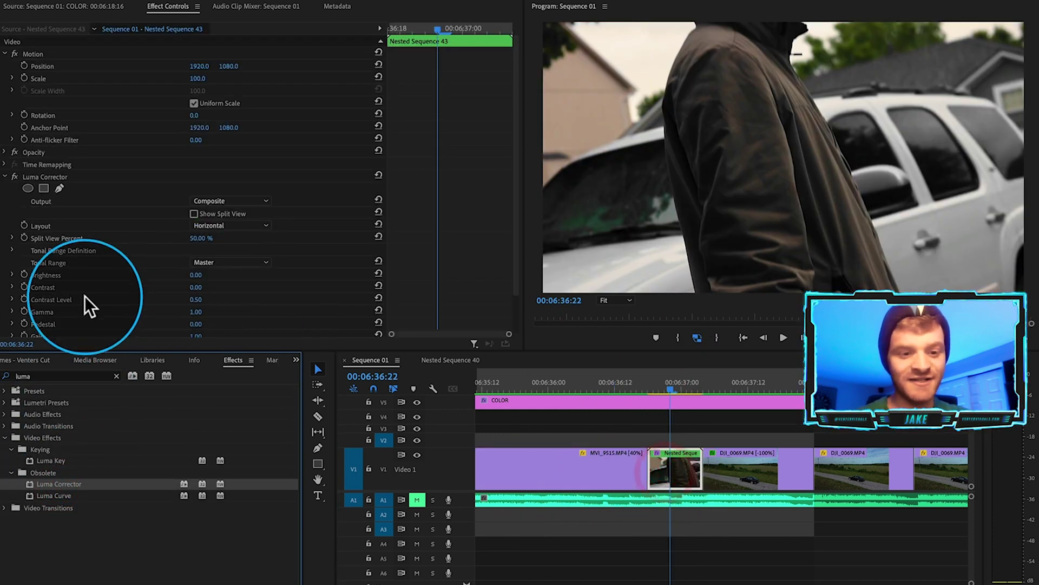
# - Start keyframing the Luma Corrector's Gamma and Gain at 1.00 and move both keyframes to the start of the nested clip
pyautogui.scroll(-3, 84, 295)
pyautogui.click(22, 293)
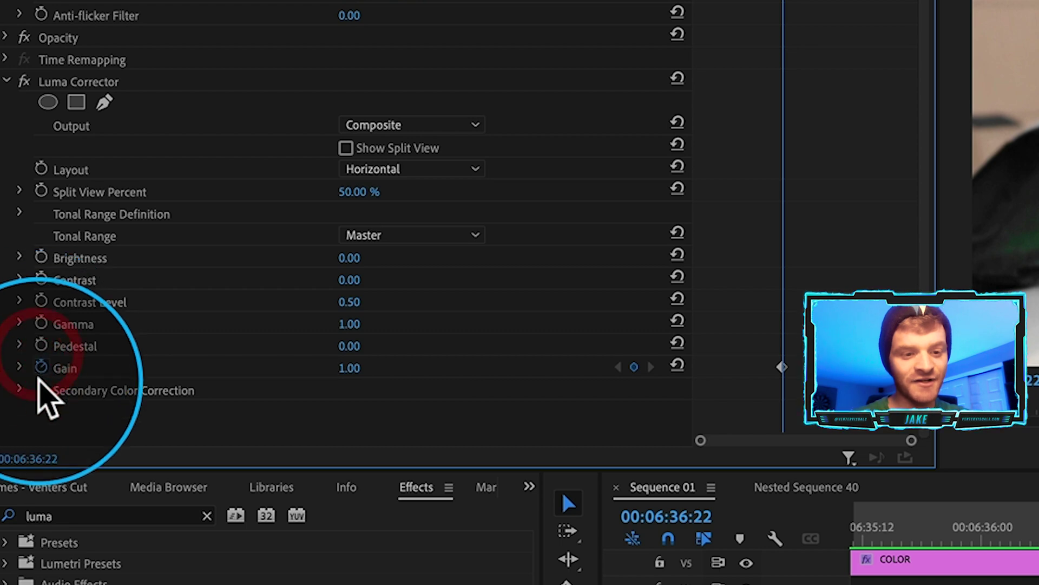
pyautogui.click(41, 323)
pyautogui.click(717, 408)
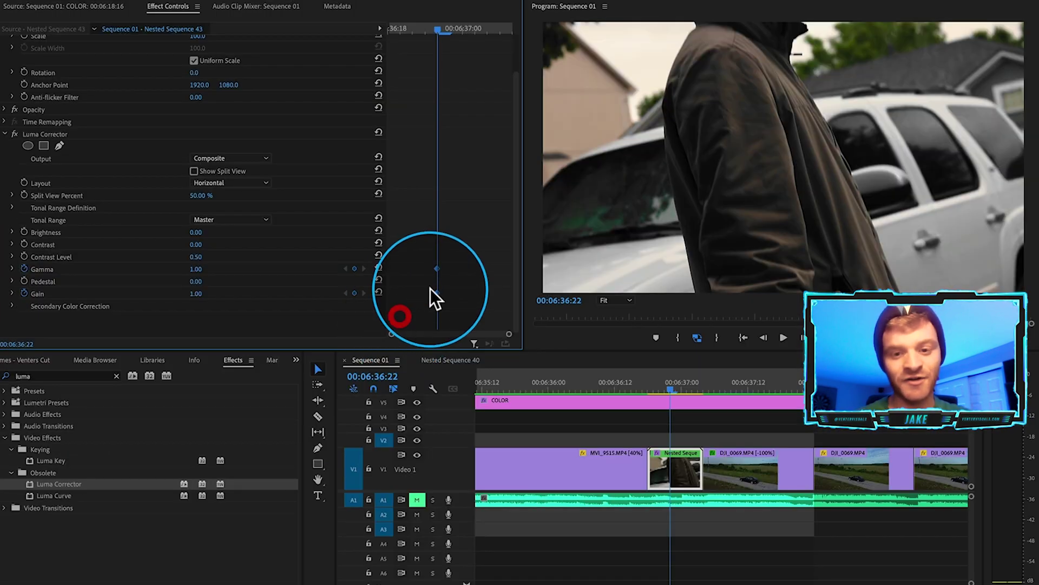
pyautogui.moveTo(434, 292); pyautogui.dragTo(365, 292)
# - Keyframe Gain and Gamma higher at 00:06:36:20 to brighten the image, and lower at 00:06:36:22 to darken it
pyautogui.moveTo(435, 30)
pyautogui.mouseDown()
pyautogui.moveTo(401, 23)
pyautogui.moveTo(417, 27)
pyautogui.mouseUp()
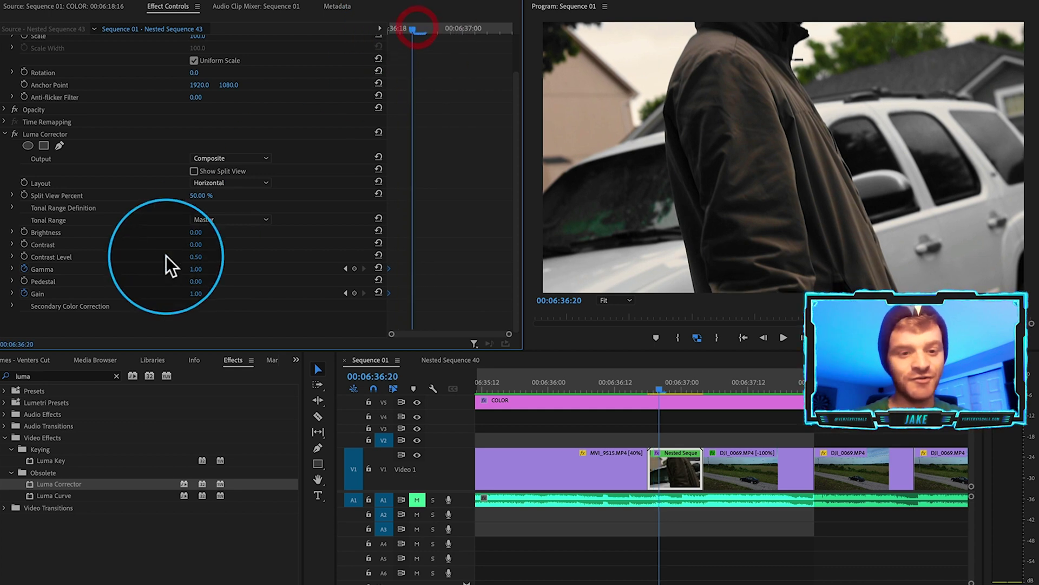
pyautogui.moveTo(198, 293); pyautogui.dragTo(271, 293)
pyautogui.moveTo(196, 269); pyautogui.dragTo(238, 274)
pyautogui.moveTo(414, 26); pyautogui.dragTo(436, 28)
pyautogui.moveTo(196, 293); pyautogui.dragTo(97, 293)
pyautogui.moveTo(196, 269); pyautogui.dragTo(135, 269)
# - Raise the Luma Corrector's Gain and Gamma at 00:06:37:00 to add a second bright flash
pyautogui.moveTo(444, 28); pyautogui.dragTo(463, 28)
pyautogui.moveTo(198, 294); pyautogui.dragTo(303, 293)
pyautogui.moveTo(198, 269); pyautogui.dragTo(222, 269)
# - Keyframe Gain at 1.52 and Gamma at 0.73 at 00:06:37:02, and add closing Luma Corrector keyframes at the nested clip's end
pyautogui.moveTo(469, 27); pyautogui.dragTo(477, 28)
pyautogui.click(488, 28)
pyautogui.moveTo(198, 292); pyautogui.dragTo(142, 269)
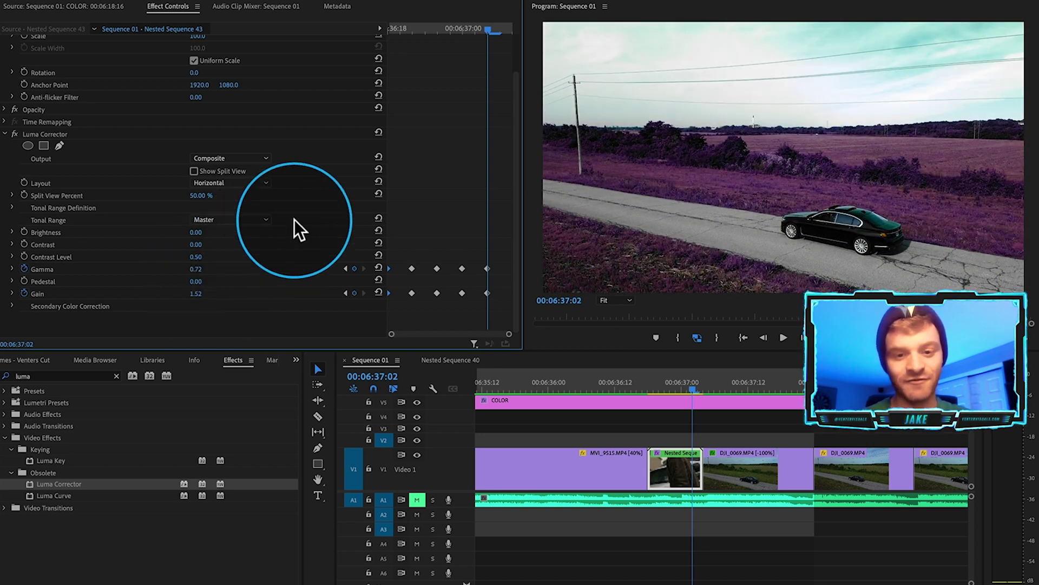
pyautogui.click(498, 23)
pyautogui.moveTo(192, 293); pyautogui.dragTo(233, 269)
pyautogui.click(495, 293)
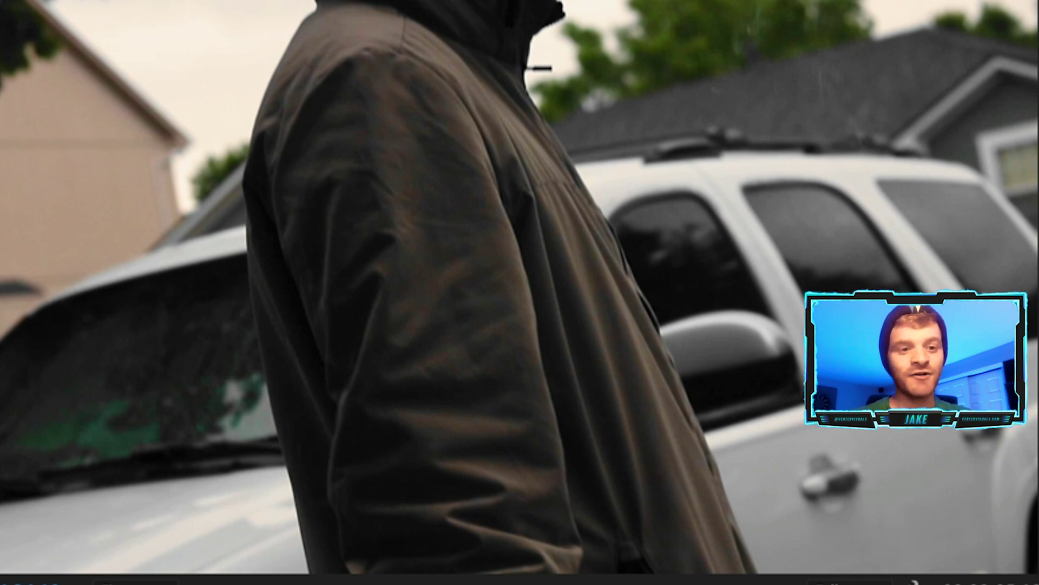
pyautogui.press('space')
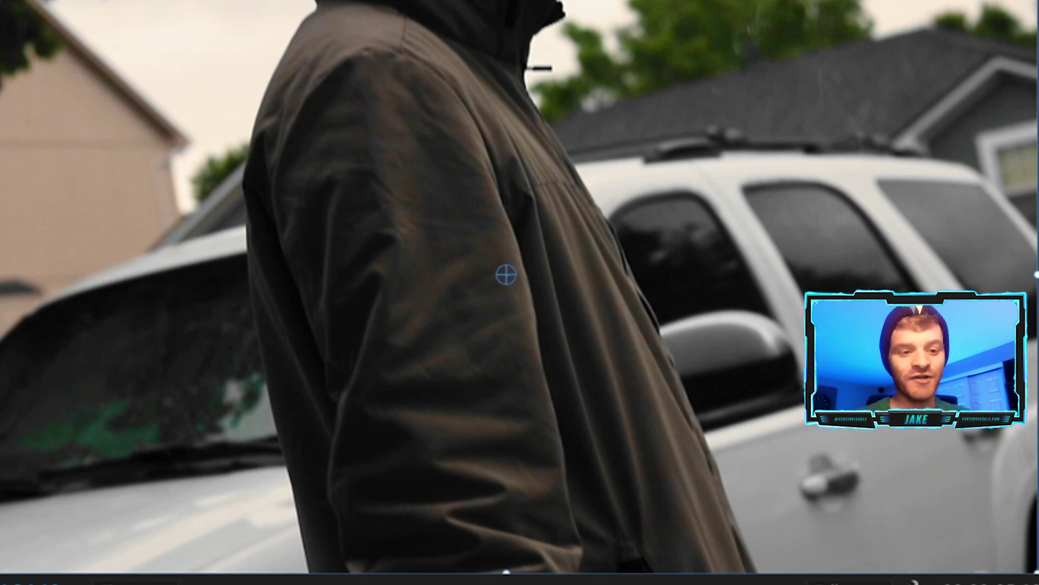
# - Find the Directional Blur effect and apply it to the nested clip between MVI_9515.MP4 and DJI_0069.MP4
pyautogui.click(179, 144)
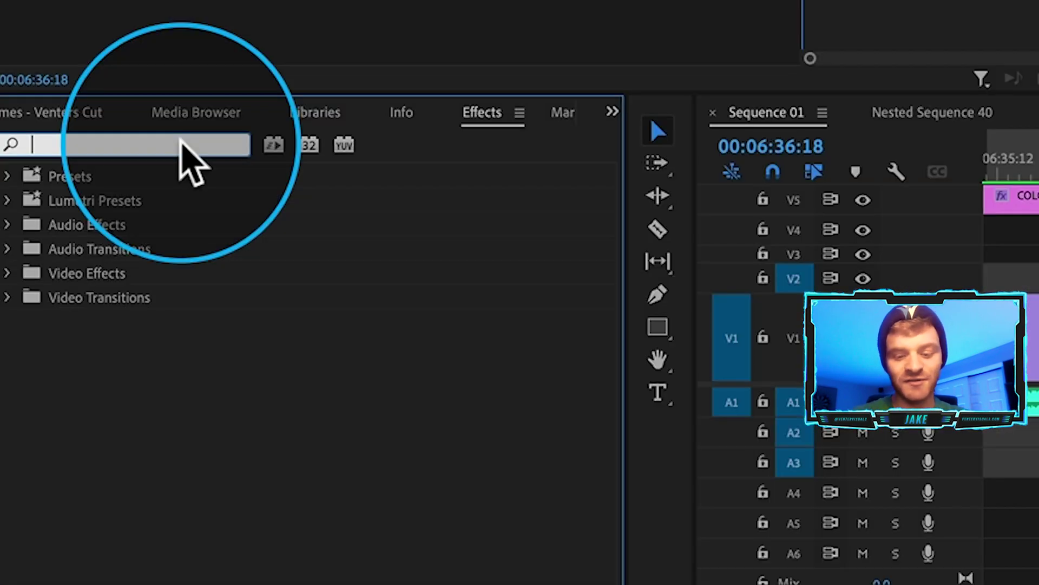
pyautogui.write('dire')
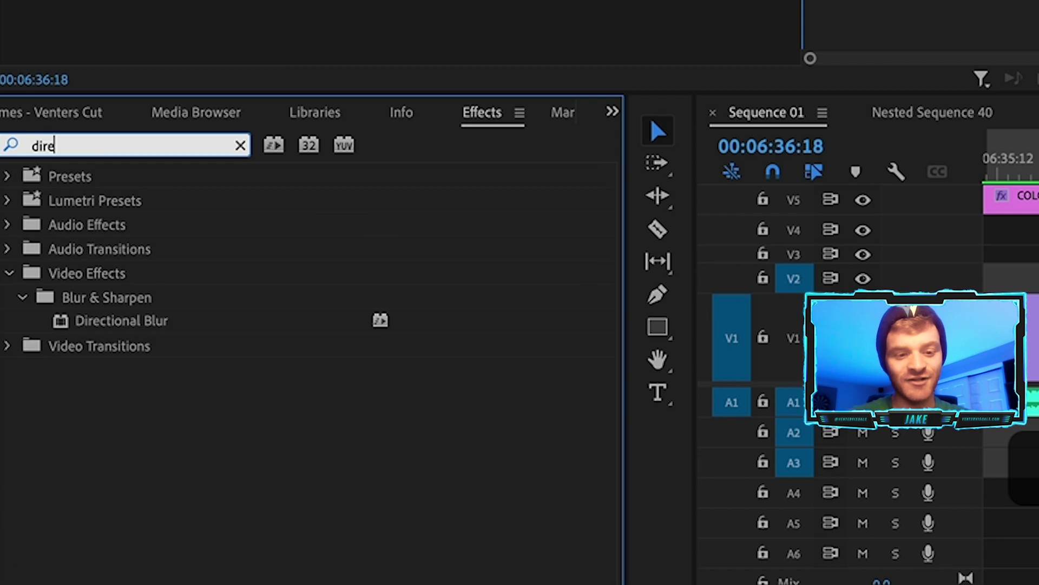
pyautogui.click(167, 322)
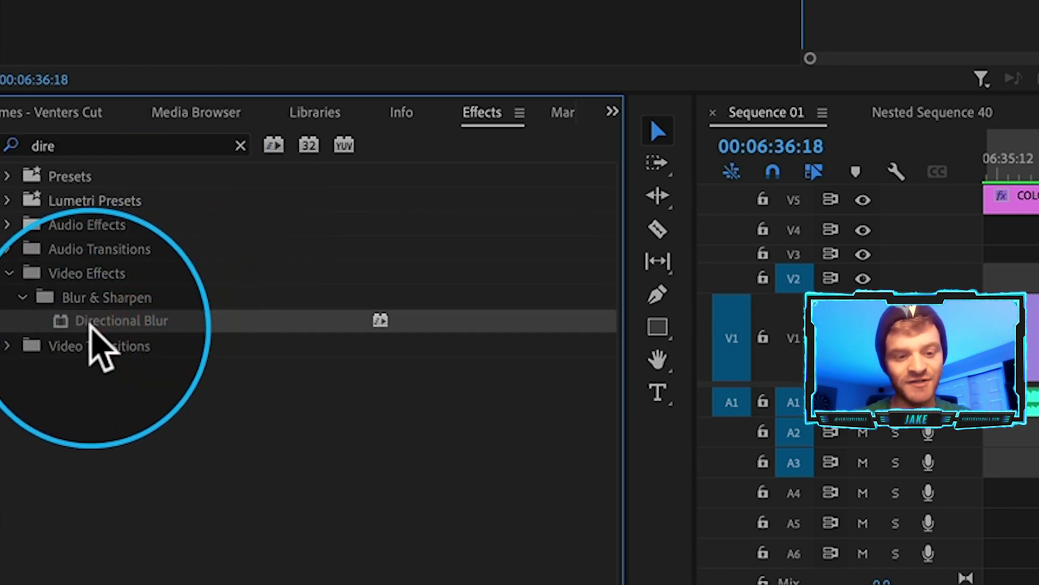
pyautogui.moveTo(3, 325); pyautogui.dragTo(406, 346)
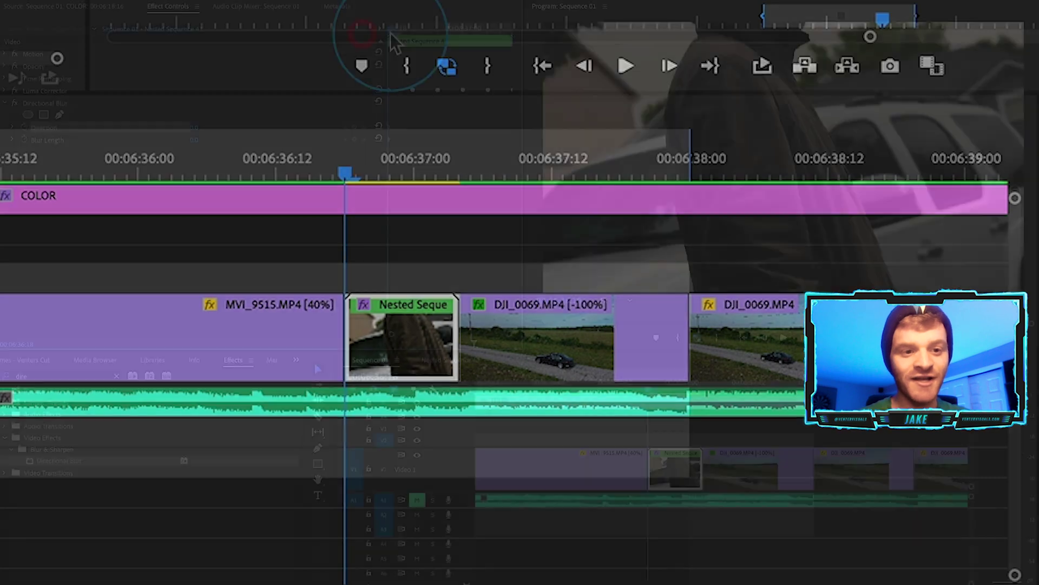
# - Keyframe the Directional Blur's Blur Length at 139 at 00:06:36:20 and 23 at 00:06:36:22
pyautogui.moveTo(391, 30); pyautogui.dragTo(412, 29)
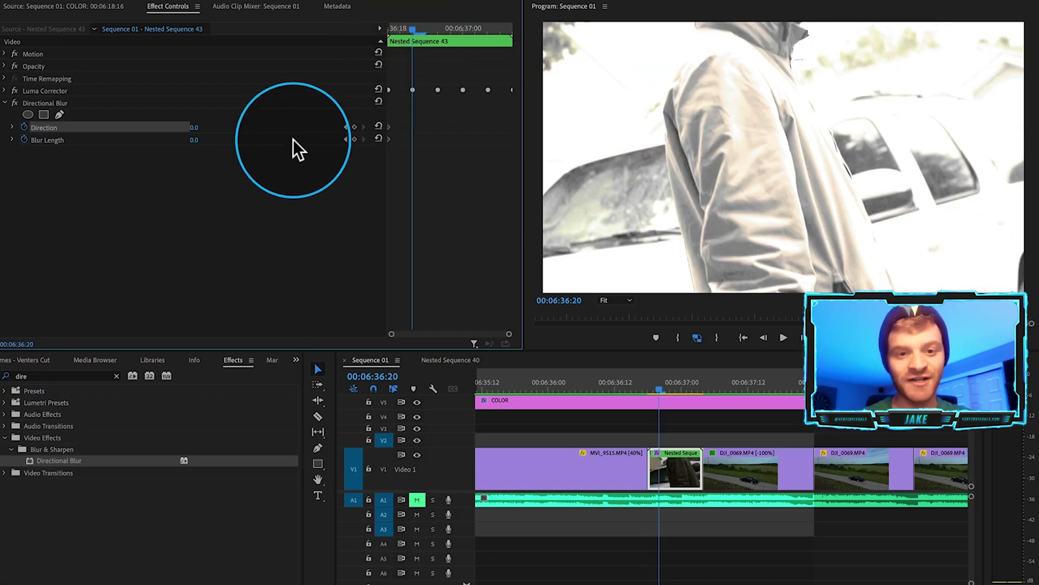
pyautogui.moveTo(196, 139); pyautogui.dragTo(262, 140)
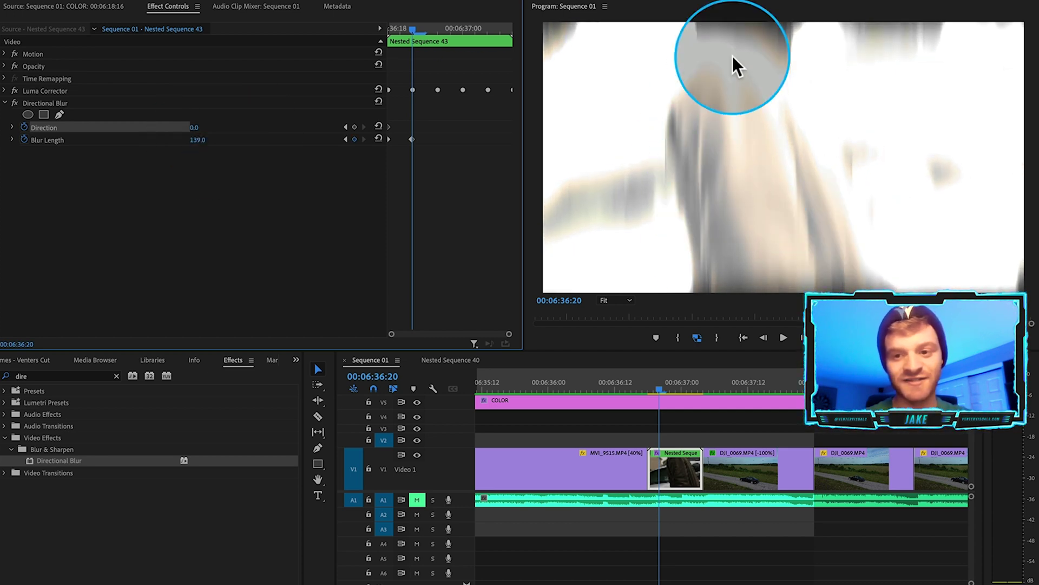
pyautogui.moveTo(424, 30); pyautogui.dragTo(437, 28)
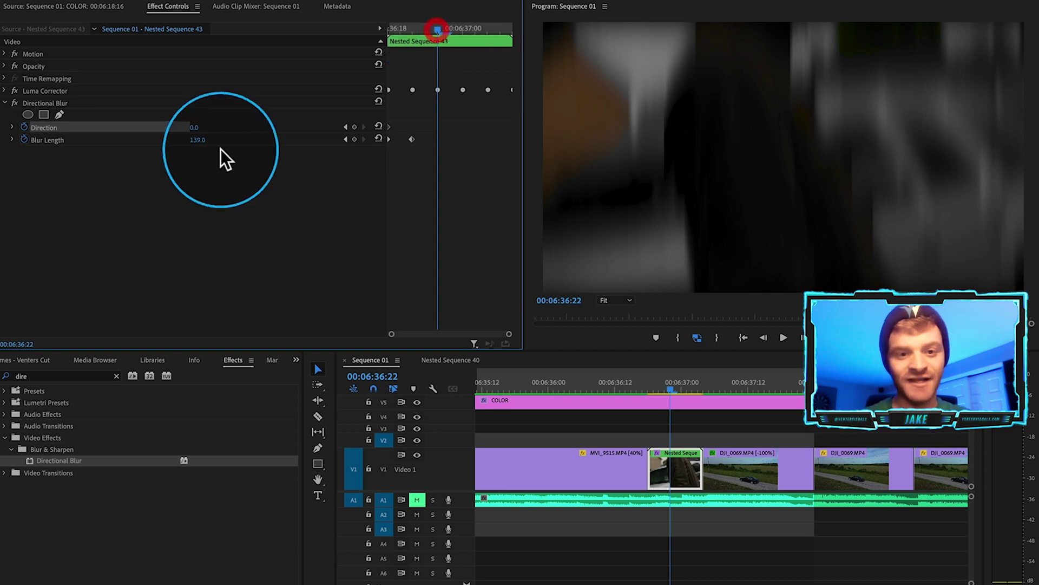
pyautogui.click(203, 139)
pyautogui.write('23')
pyautogui.press('Return')
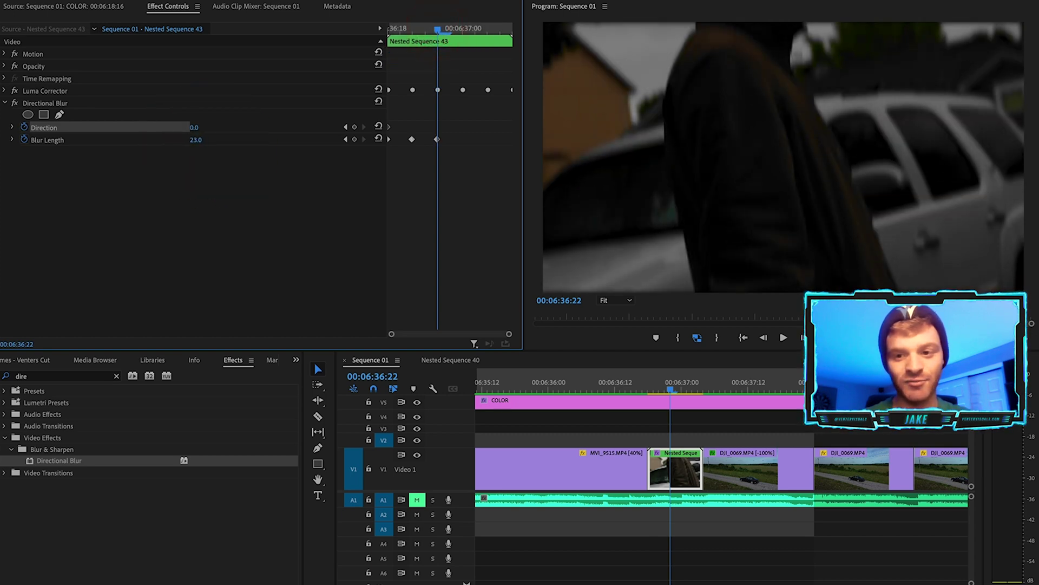
# - Keyframe the Blur Length at 58 at 00:06:37:00 and 13 at 00:06:37:02
pyautogui.moveTo(437, 30); pyautogui.dragTo(469, 30)
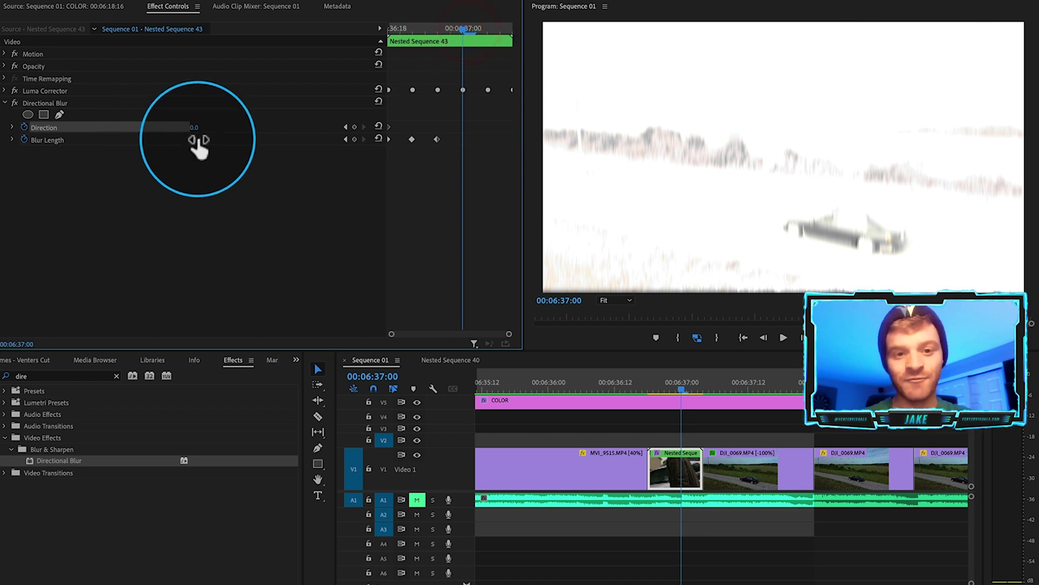
pyautogui.moveTo(197, 139); pyautogui.dragTo(268, 139)
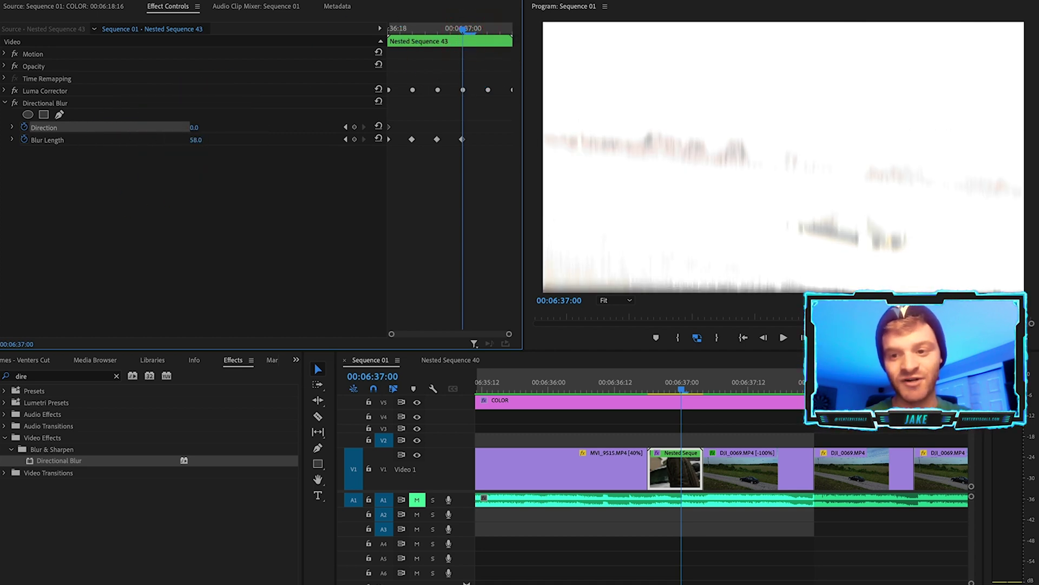
pyautogui.click(486, 31)
pyautogui.moveTo(194, 140)
pyautogui.mouseDown()
pyautogui.moveTo(163, 140)
pyautogui.moveTo(205, 136)
pyautogui.mouseUp()
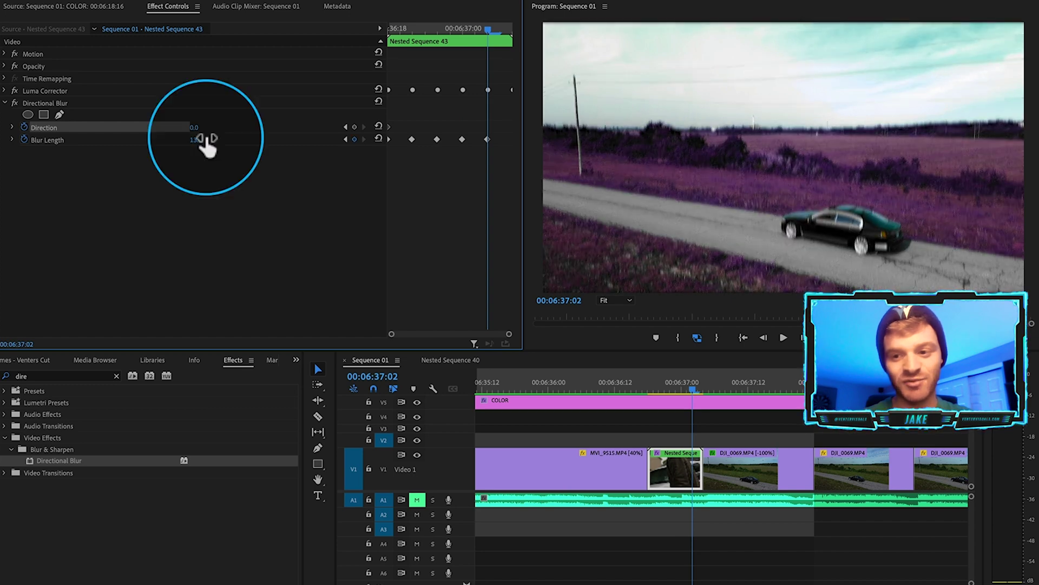
# - Add a Blur Length keyframe of 88 at 00:06:37:03, move it to the nested clip's end, and return the playhead to the clip's start
pyautogui.click(487, 31)
pyautogui.click(501, 30)
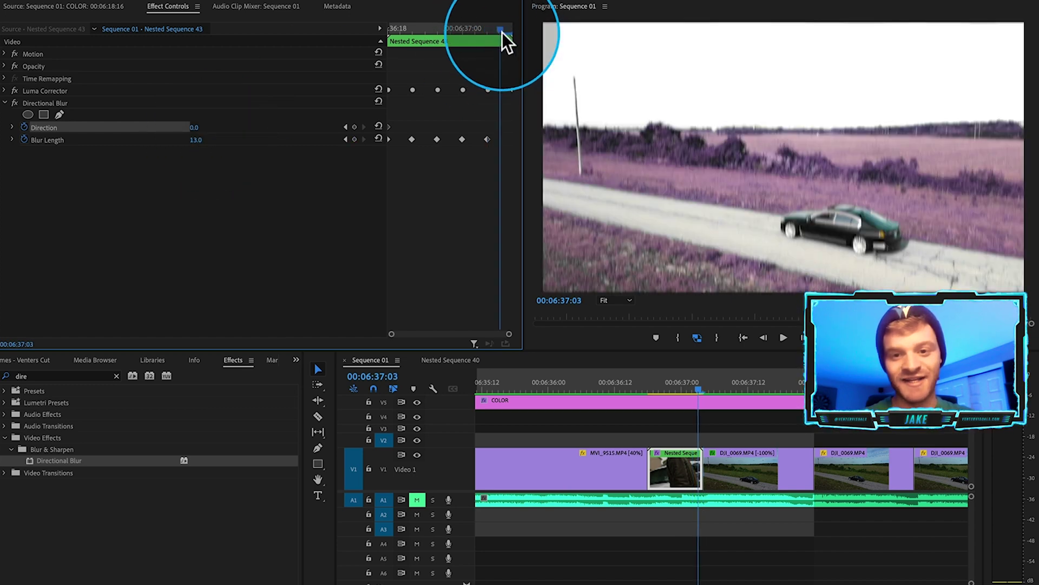
pyautogui.moveTo(196, 140); pyautogui.dragTo(236, 140)
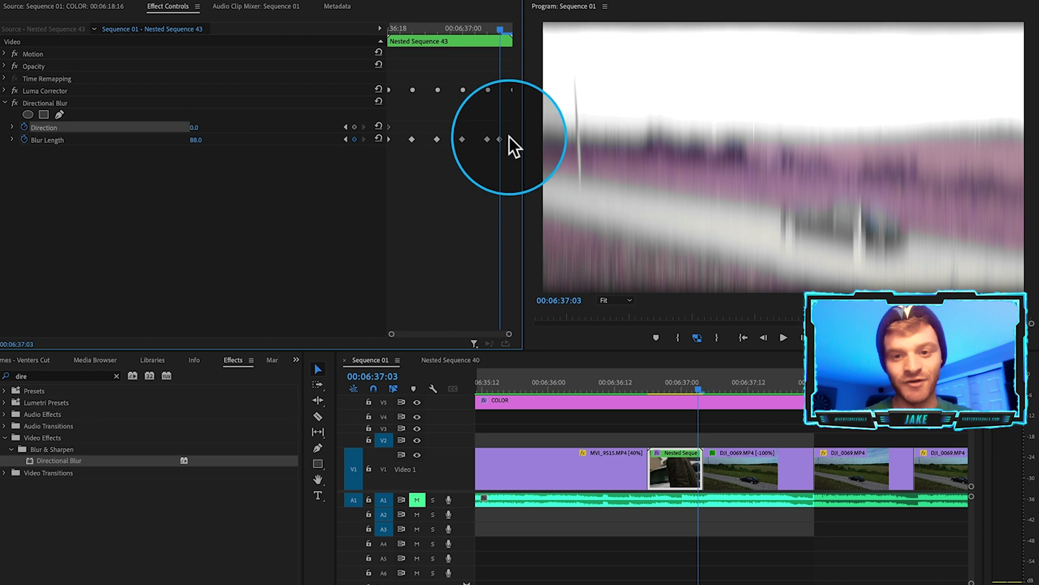
pyautogui.moveTo(500, 139); pyautogui.dragTo(544, 139)
pyautogui.moveTo(511, 28)
pyautogui.mouseDown()
pyautogui.moveTo(428, 47)
pyautogui.moveTo(353, 84)
pyautogui.moveTo(412, 67)
pyautogui.moveTo(519, 74)
pyautogui.moveTo(368, 103)
pyautogui.mouseUp()
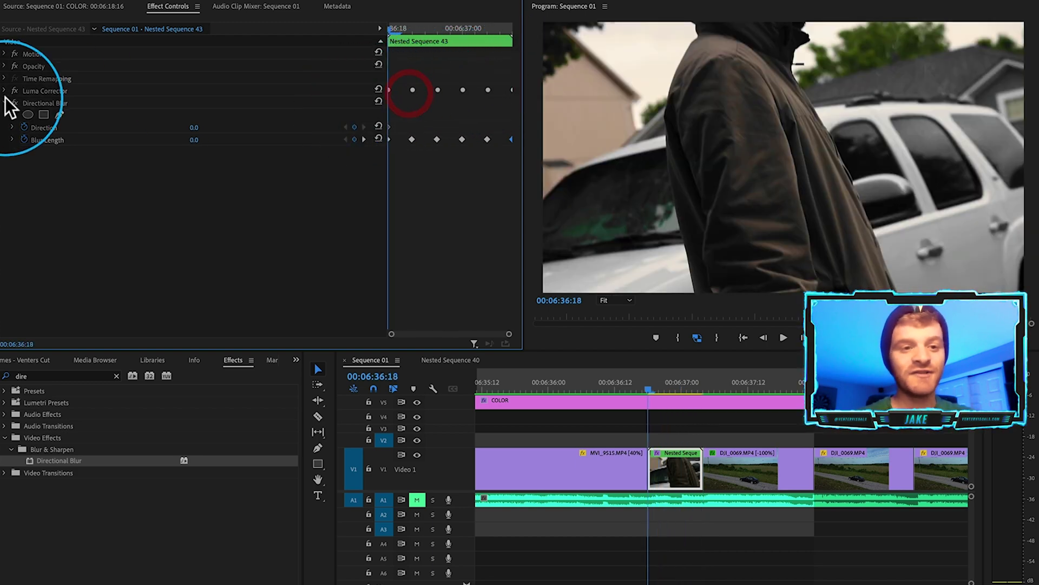